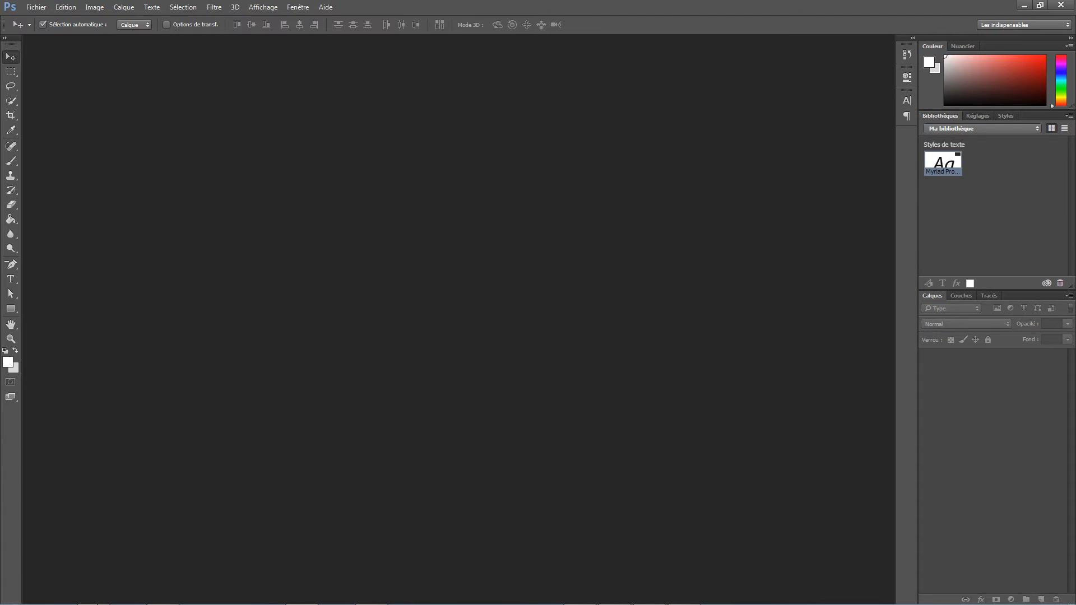
Switch to the "tuto 72 a 900 ppp" folder in Windows Explorer and preview blade_runner 72R.jpg full size
{"action": "left_click", "coordinate": [93, 595]}
{"action": "left_click", "coordinate": [285, 212]}
{"action": "left_click", "coordinate": [306, 96]}
{"action": "right_click", "coordinate": [306, 96]}
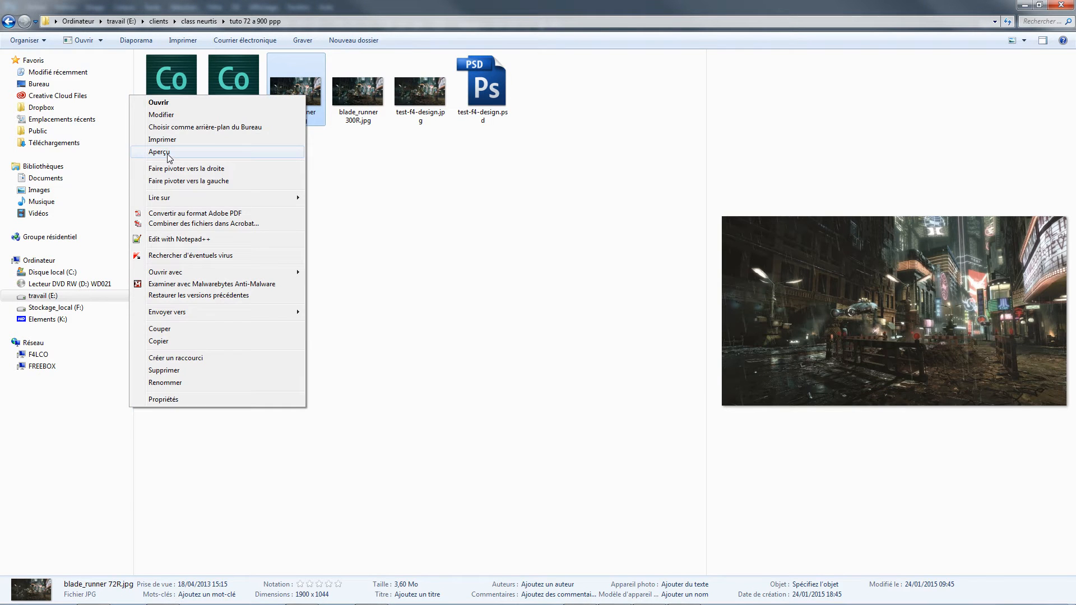
{"action": "left_click", "coordinate": [274, 156]}
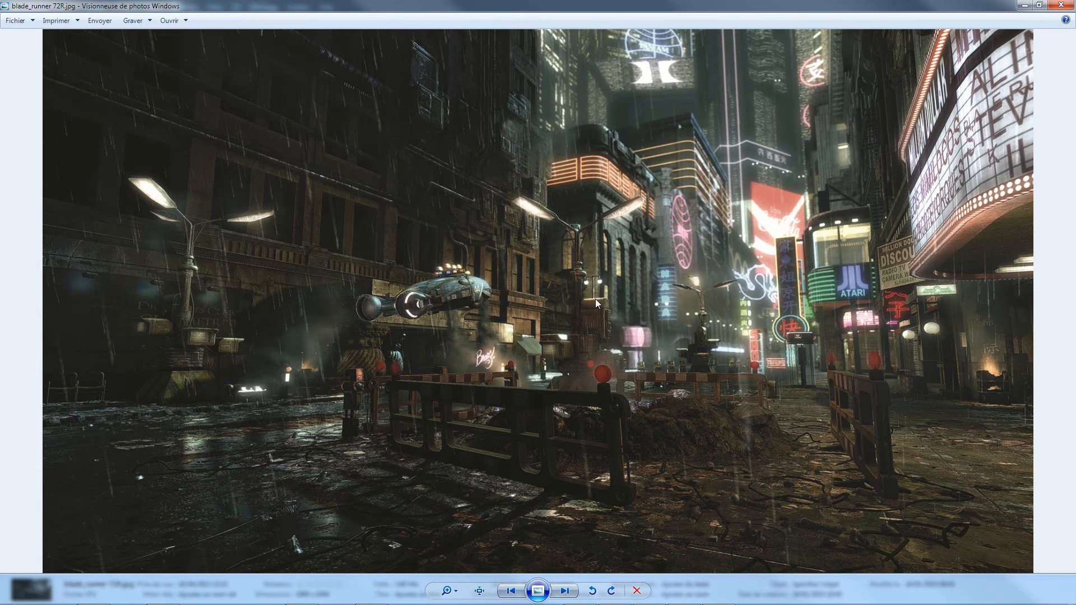
{"action": "left_click", "coordinate": [1061, 7]}
Preview blade_runner 300R.jpg full size and flip back and forth between it and the folder's other images to compare them
{"action": "left_click", "coordinate": [358, 95]}
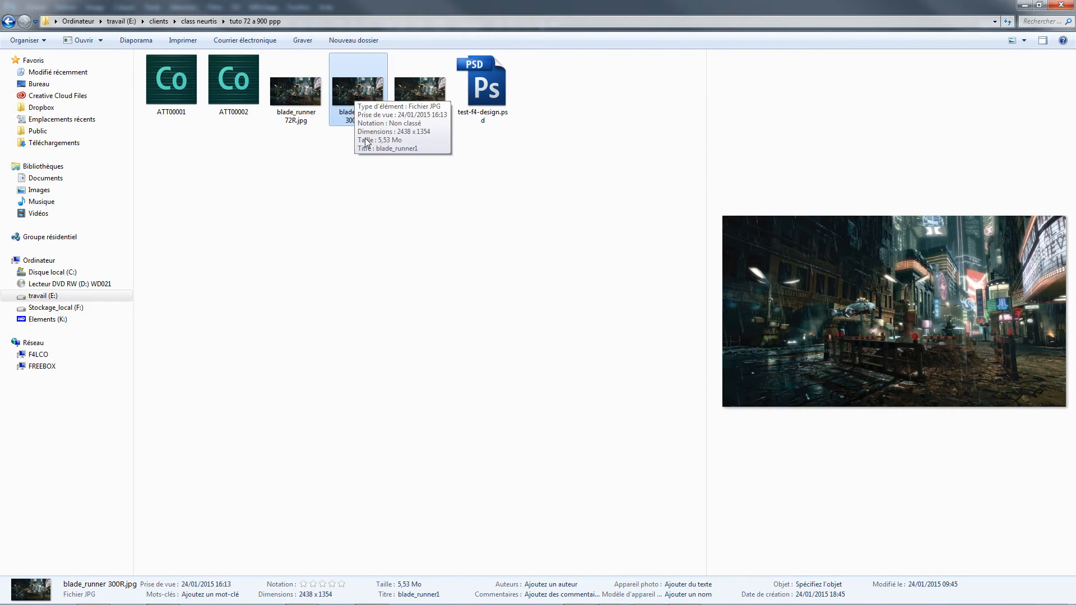
{"action": "right_click", "coordinate": [360, 91]}
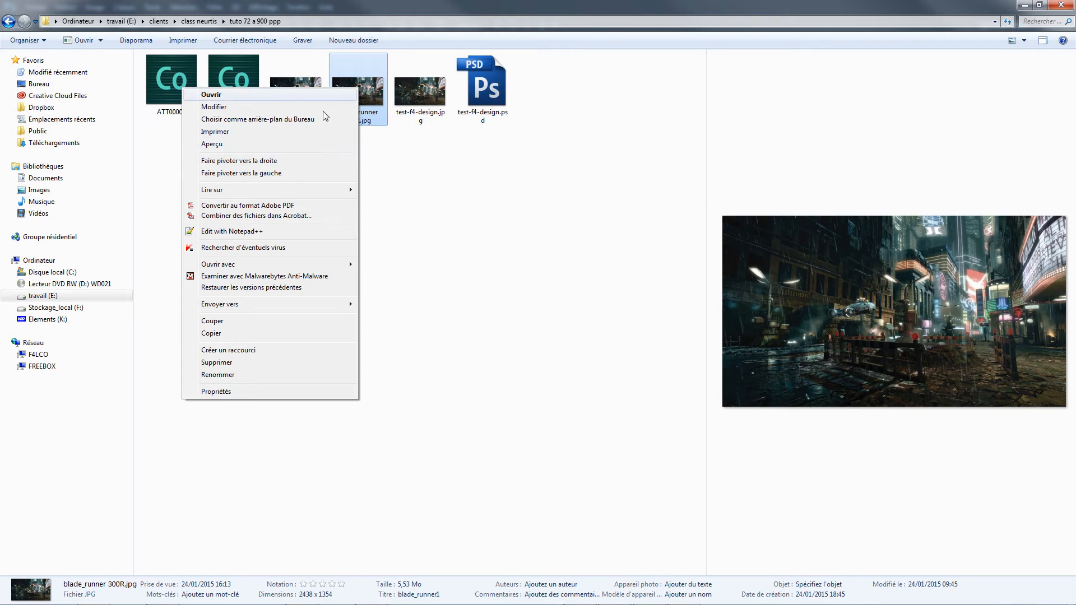
{"action": "left_click", "coordinate": [212, 144]}
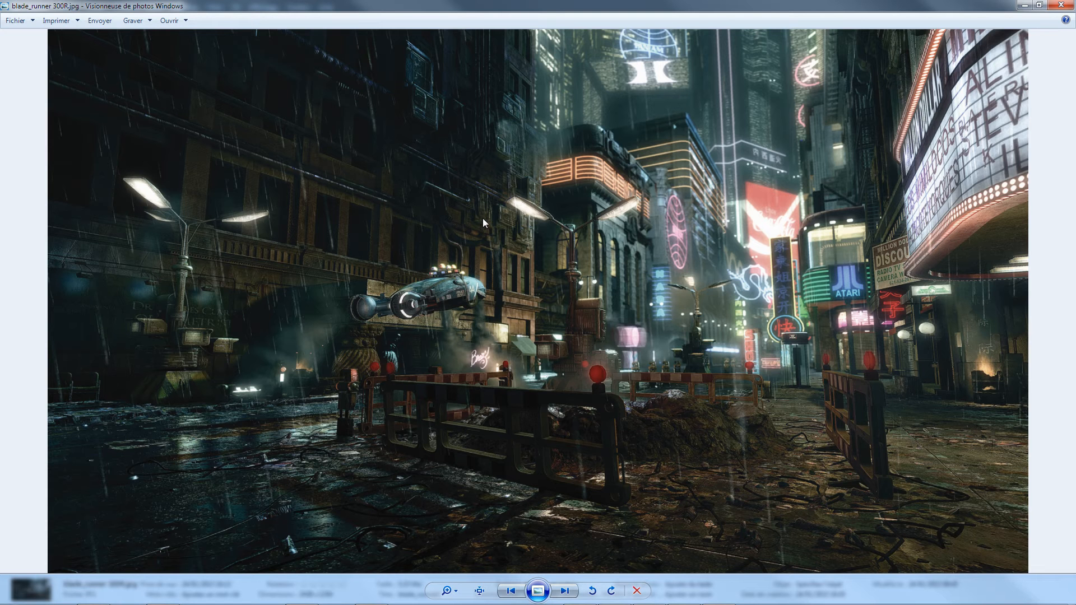
{"action": "key", "text": "Right"}
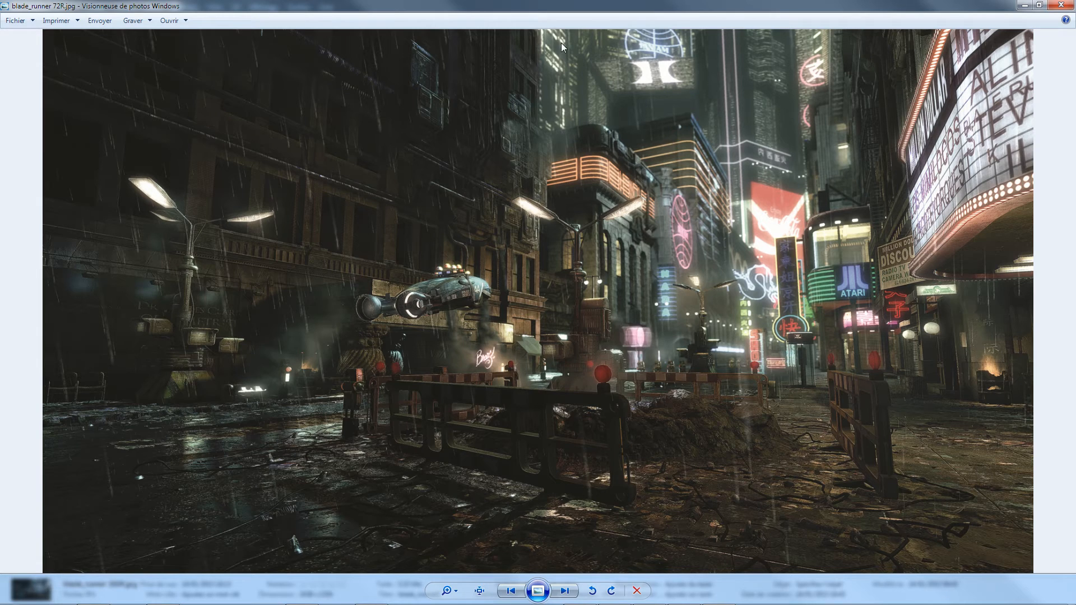
{"action": "key", "text": "Left"}
{"action": "key", "text": "Right"}
{"action": "key", "text": "Right"}
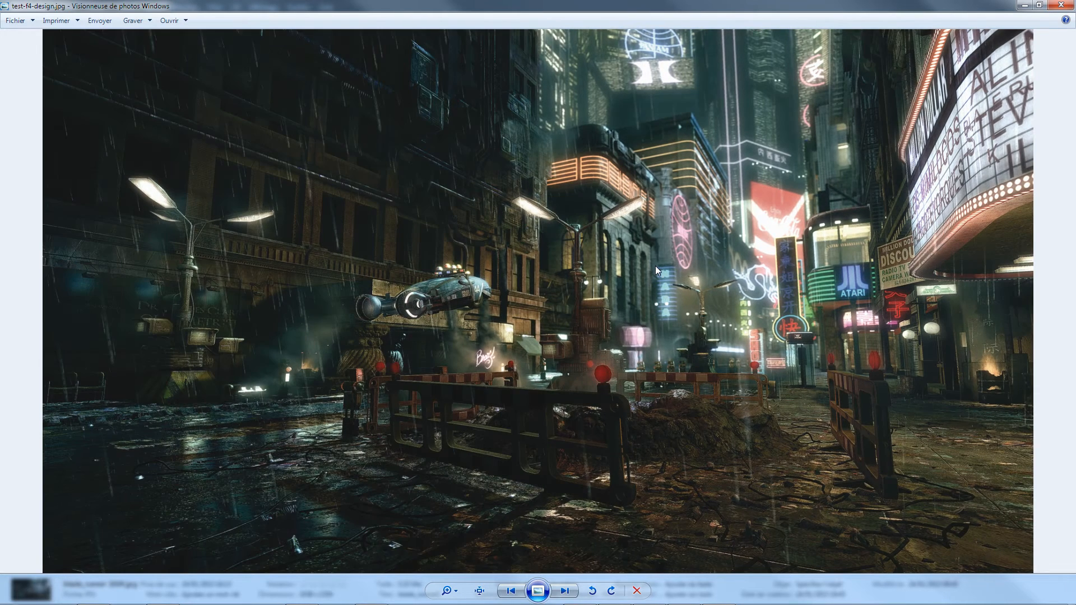
{"action": "key", "text": "Left"}
{"action": "key", "text": "Right"}
{"action": "key", "text": "Left"}
{"action": "key", "text": "Right"}
{"action": "key", "text": "Left"}
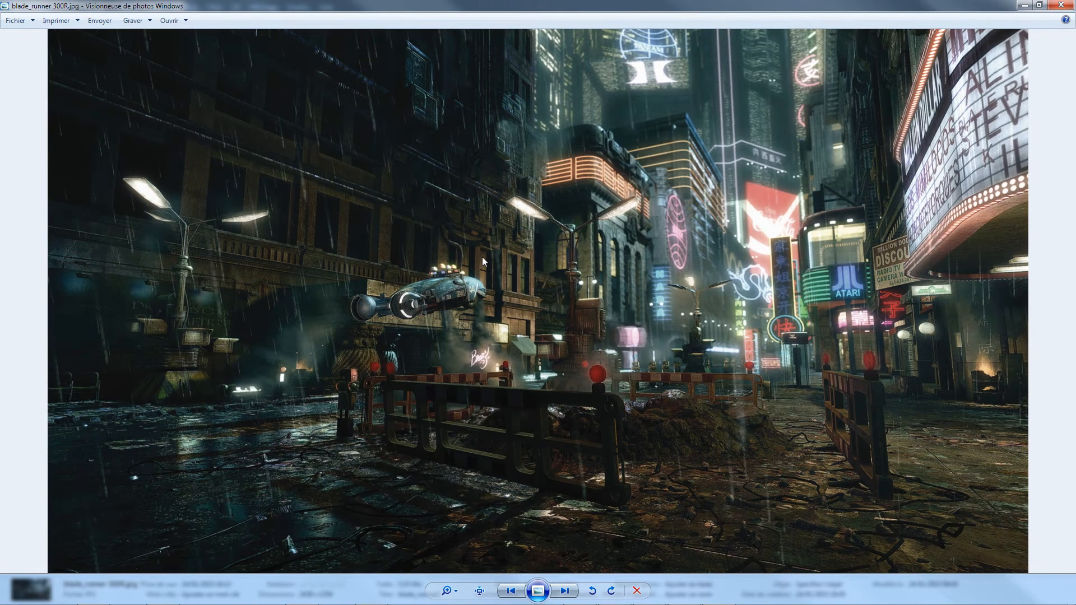
{"action": "key", "text": "Right"}
{"action": "key", "text": "Left"}
{"action": "key", "text": "Right"}
{"action": "left_click", "coordinate": [1061, 5]}
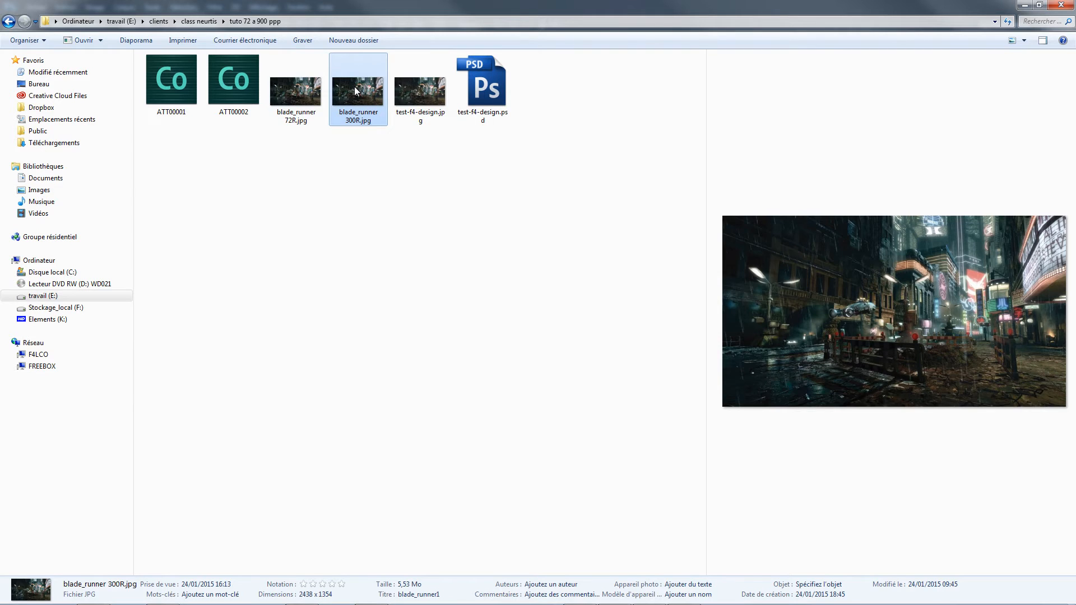
Compare the file details and previews of blade_runner 72R.jpg and blade_runner 300R.jpg in the folder
{"action": "left_click", "coordinate": [297, 91]}
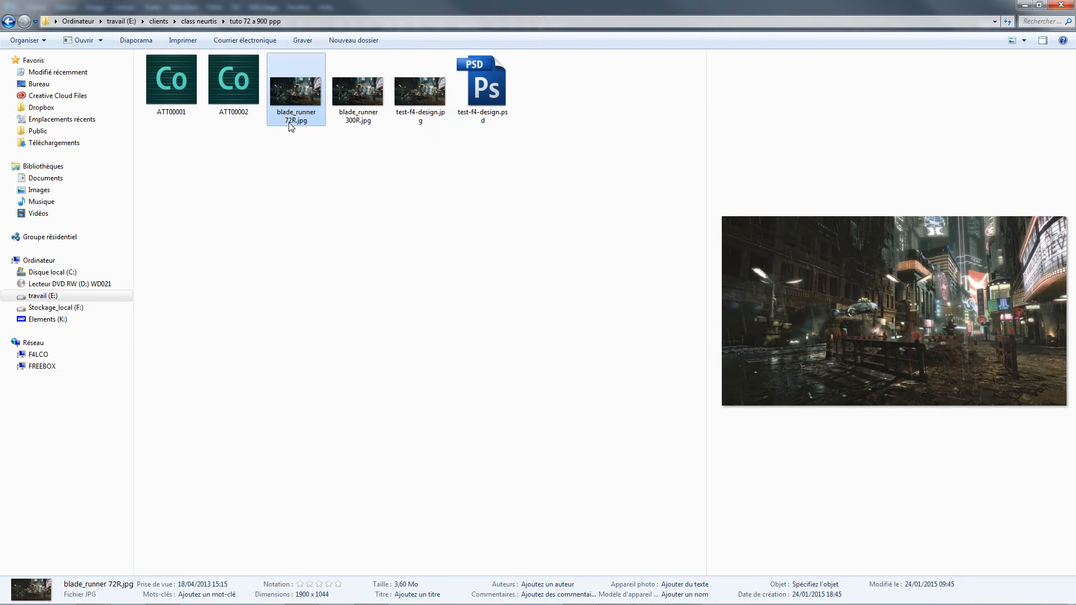
{"action": "mouse_move", "coordinate": [295, 123]}
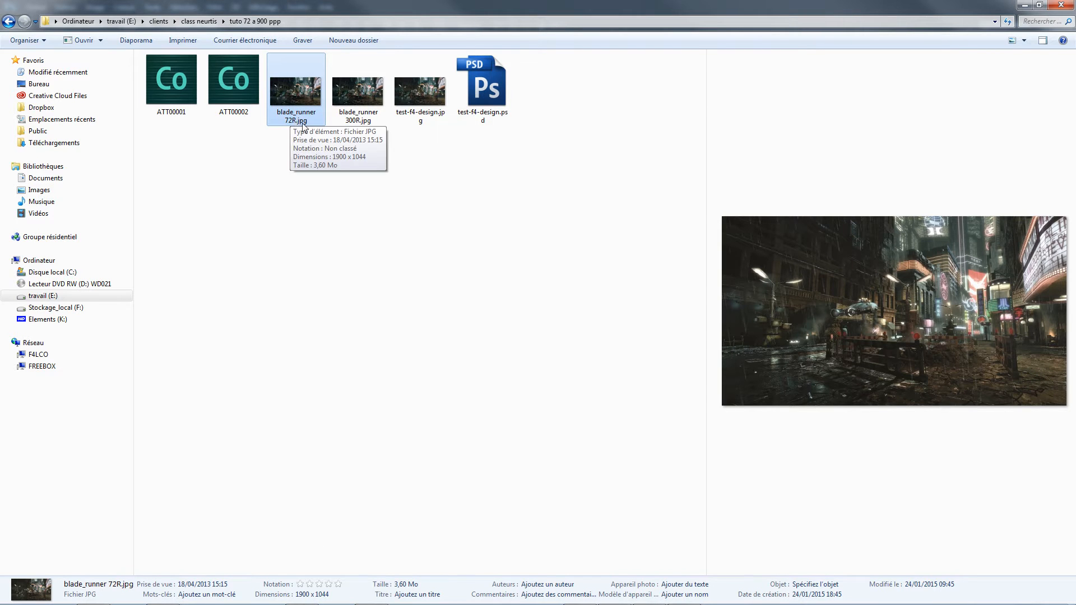
{"action": "left_click", "coordinate": [363, 94]}
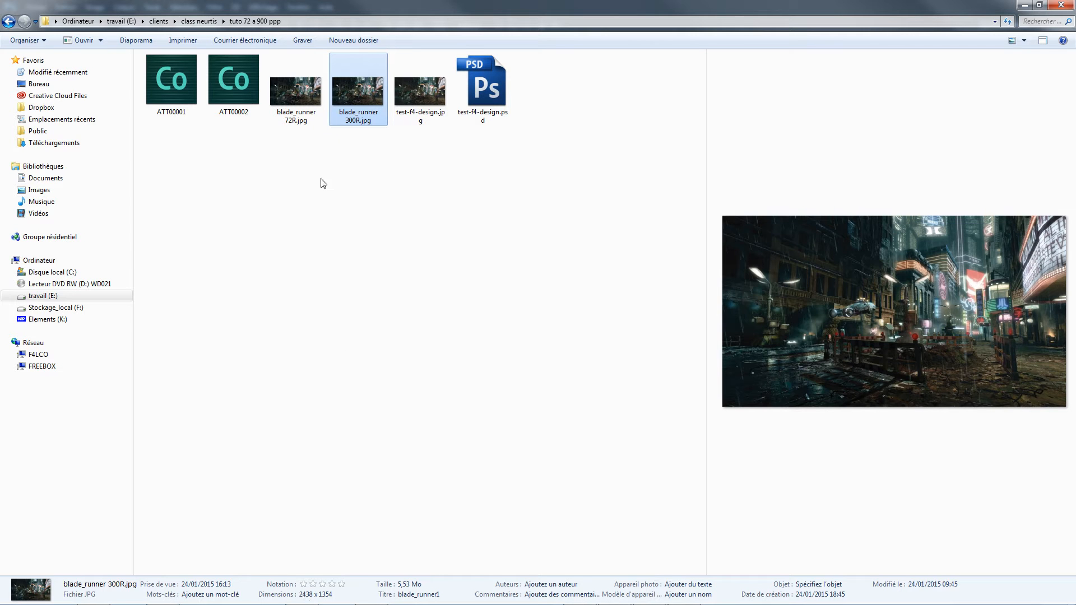
{"action": "left_click", "coordinate": [302, 93]}
{"action": "left_click", "coordinate": [361, 87]}
{"action": "left_click", "coordinate": [303, 91]}
{"action": "left_click", "coordinate": [356, 88]}
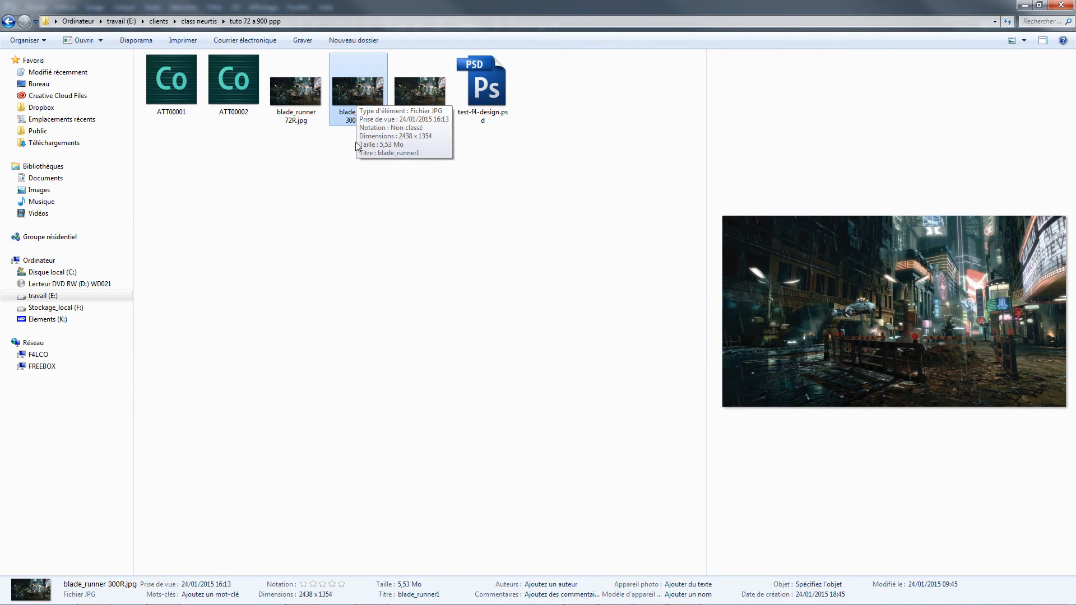
{"action": "left_click", "coordinate": [291, 100]}
{"action": "left_click", "coordinate": [351, 86]}
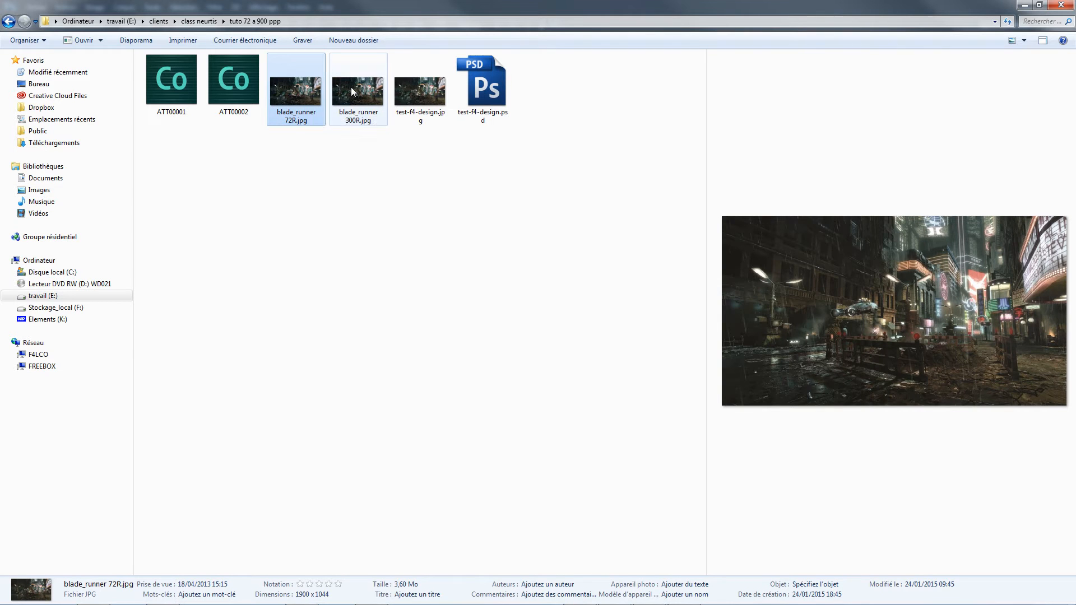
{"action": "left_click", "coordinate": [297, 90]}
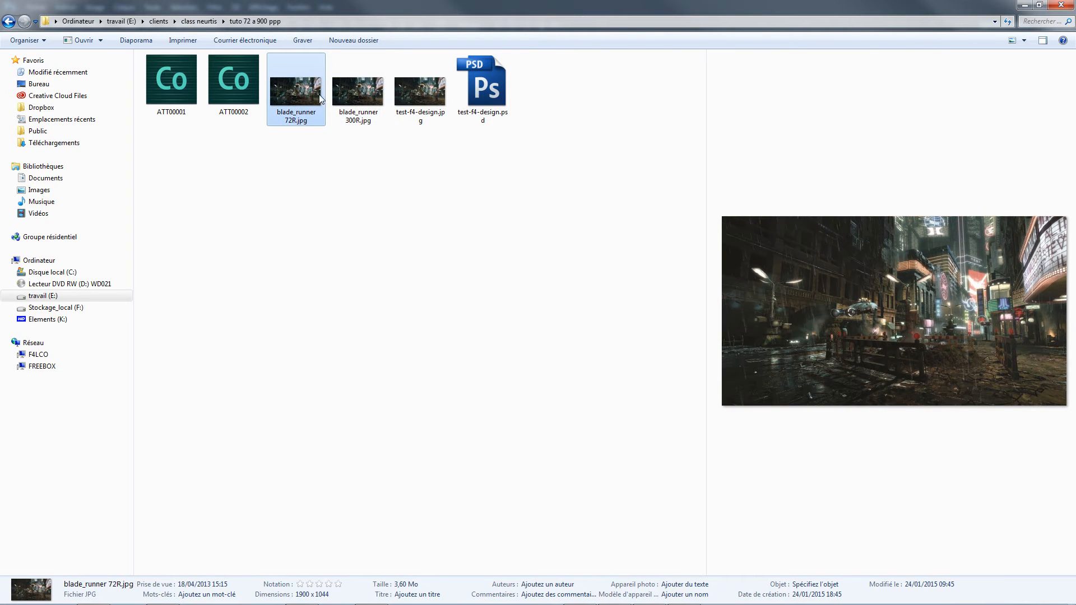
{"action": "left_click", "coordinate": [344, 92]}
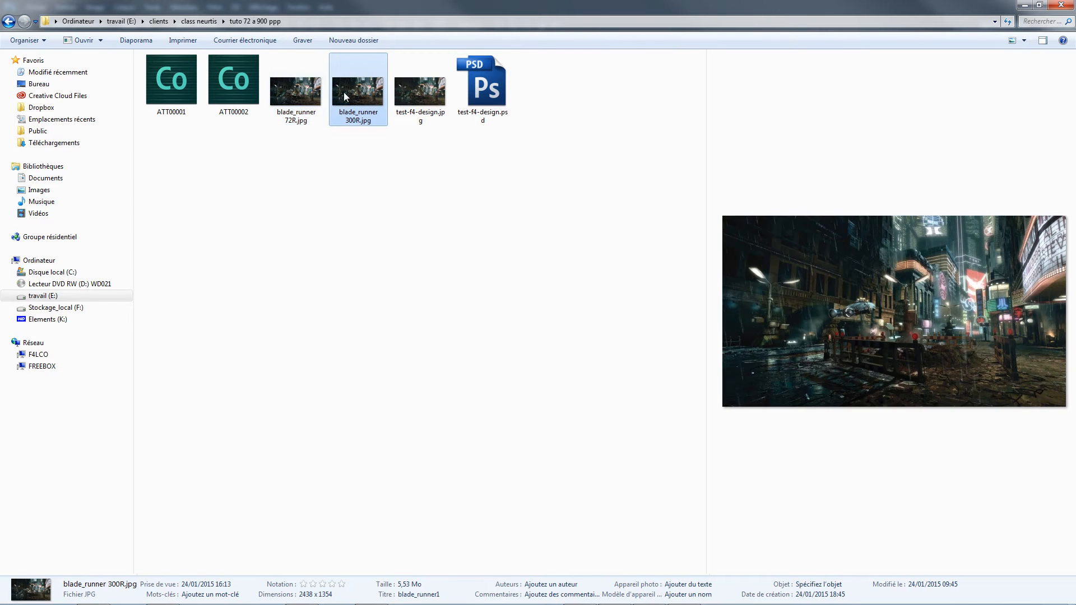
{"action": "left_click", "coordinate": [312, 97]}
{"action": "left_click", "coordinate": [373, 95]}
{"action": "left_click", "coordinate": [305, 97]}
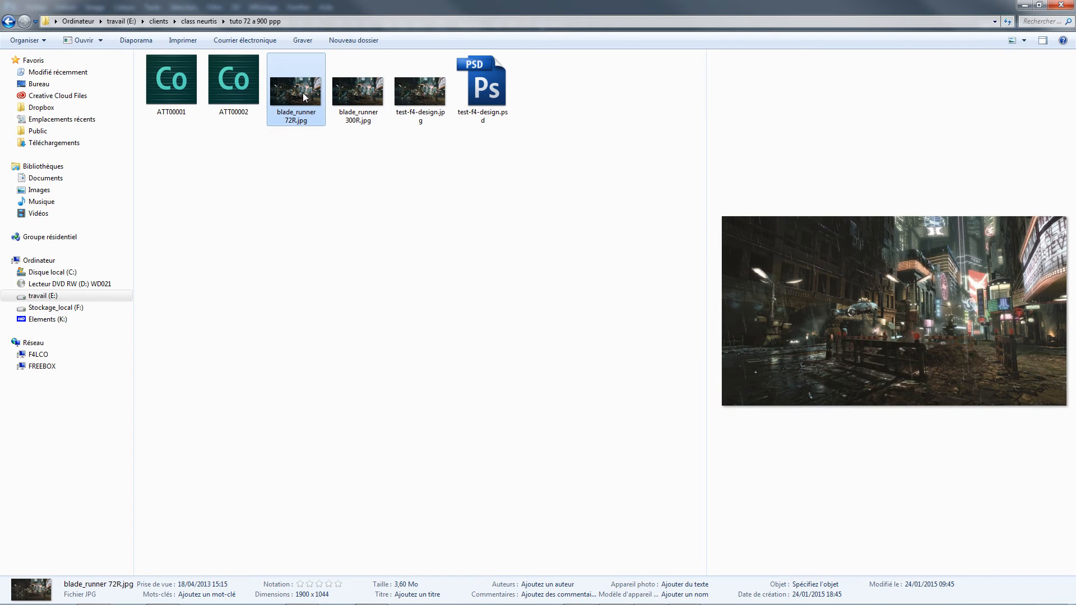
{"action": "left_click", "coordinate": [344, 92]}
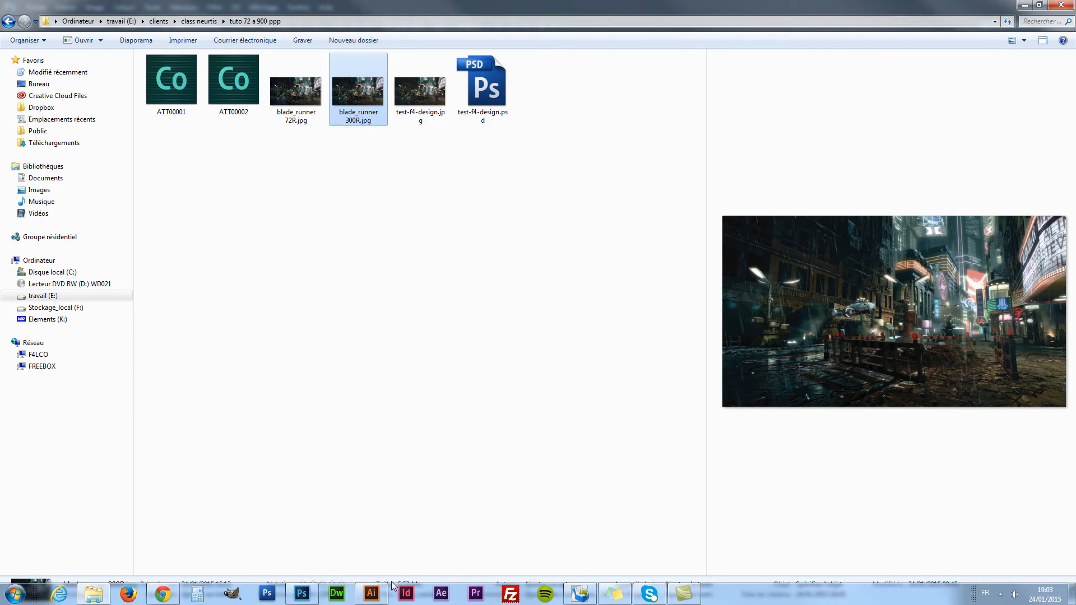
Switch to Photoshop and create a new A4 document from the "Papier format international" preset at 300 pixels/inch in CMYK colour
{"action": "left_click", "coordinate": [301, 595]}
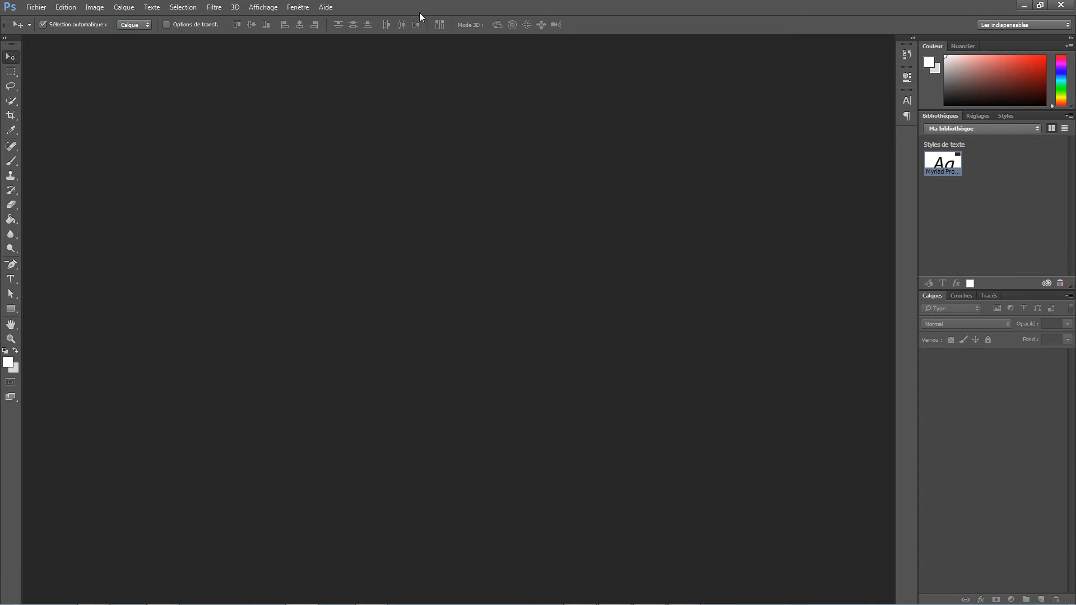
{"action": "left_click", "coordinate": [34, 8]}
{"action": "left_click", "coordinate": [35, 7]}
{"action": "left_click", "coordinate": [37, 7]}
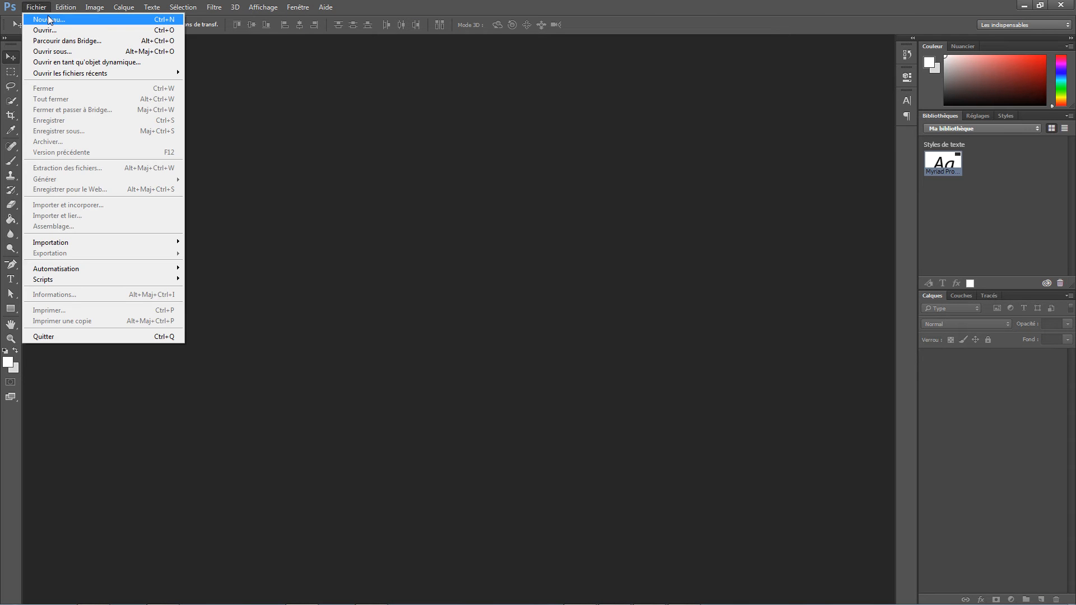
{"action": "left_click", "coordinate": [49, 20]}
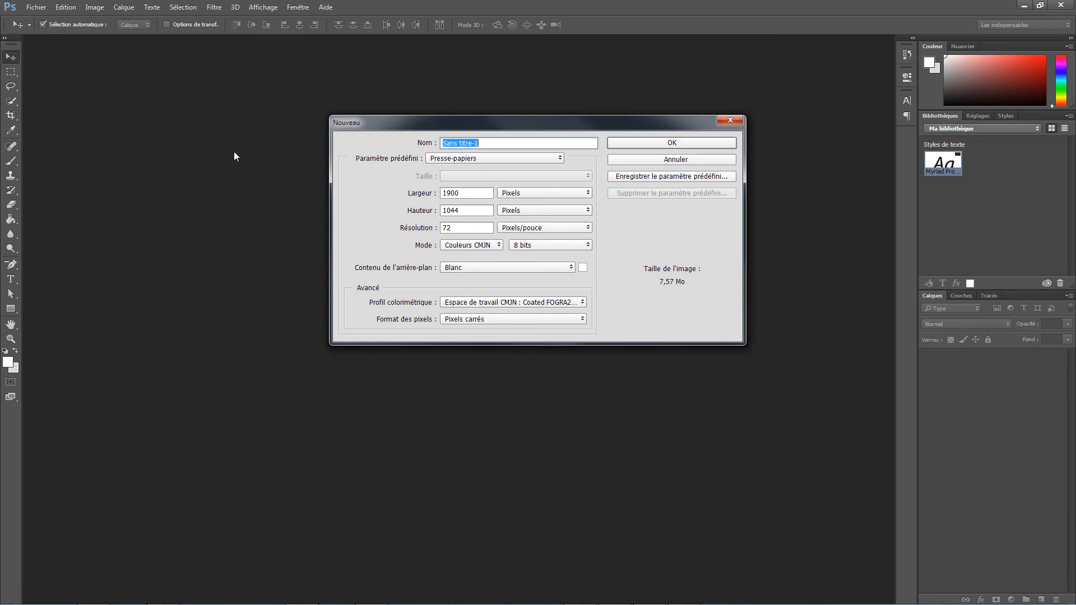
{"action": "left_click", "coordinate": [455, 159]}
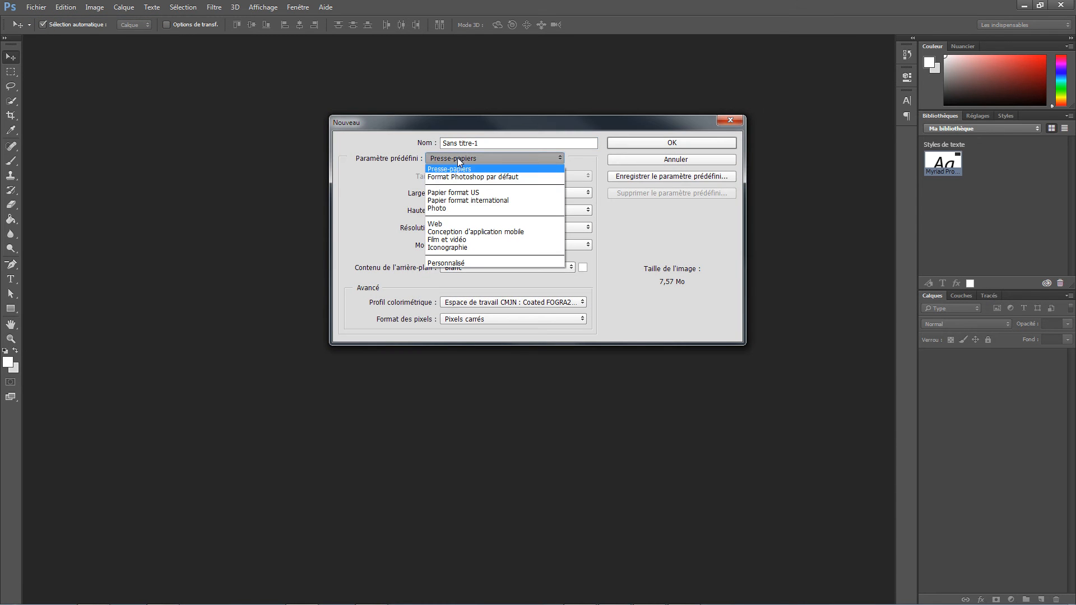
{"action": "left_click", "coordinate": [466, 205]}
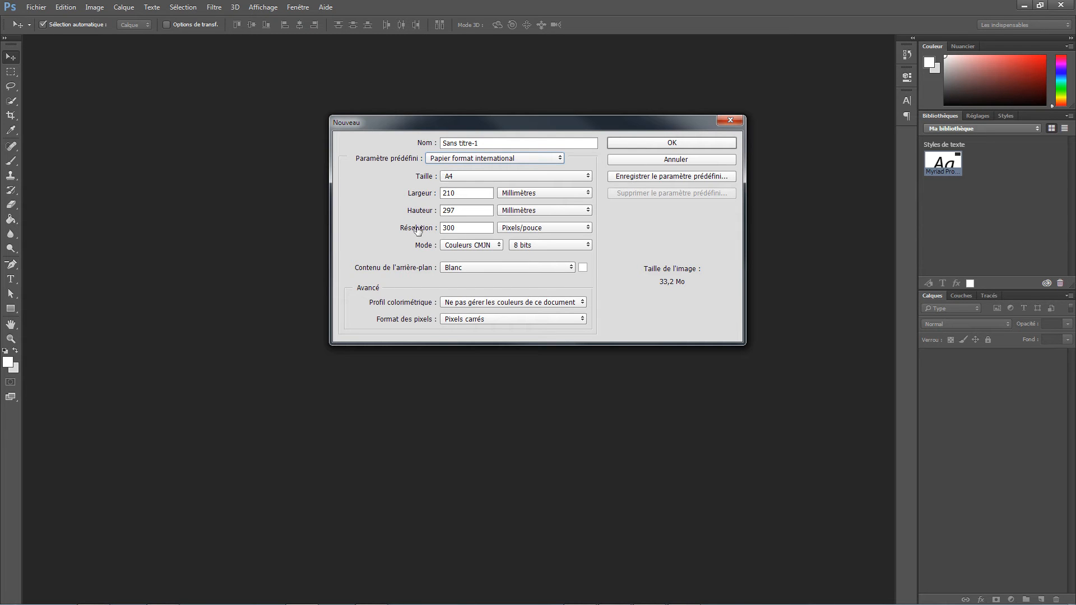
{"action": "left_click", "coordinate": [455, 227]}
{"action": "left_click_drag", "start_coordinate": [457, 227], "coordinate": [443, 227]}
{"action": "left_click", "coordinate": [443, 227]}
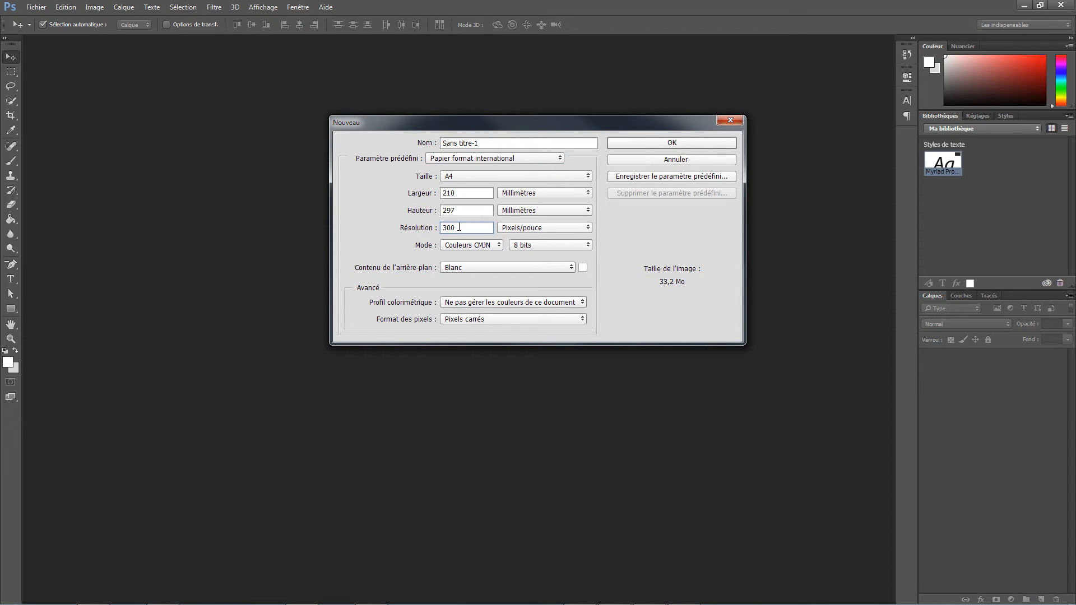
{"action": "left_click", "coordinate": [459, 227]}
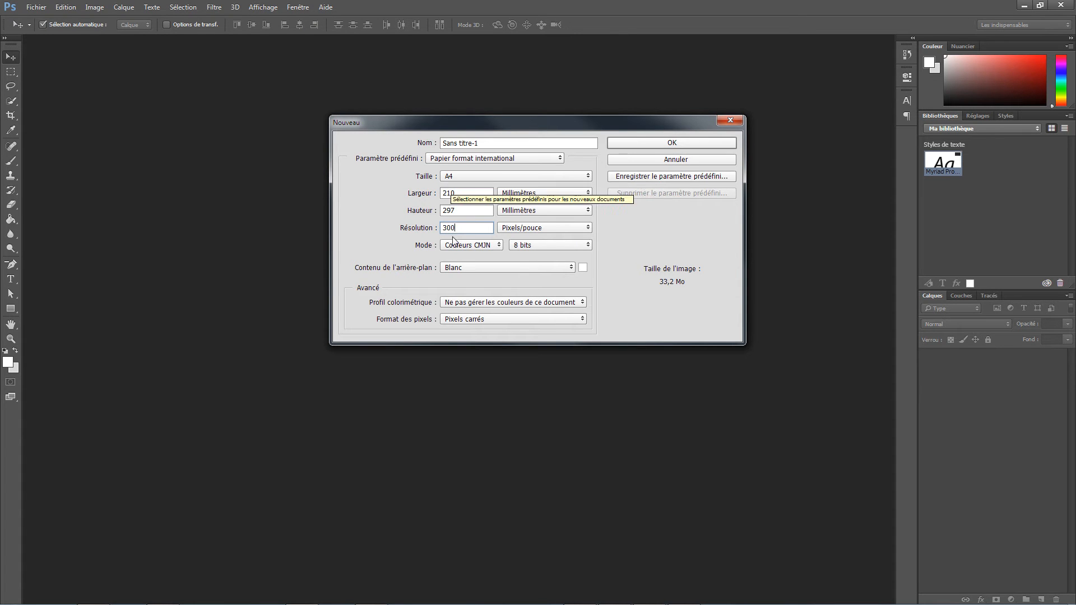
{"action": "left_click", "coordinate": [647, 143]}
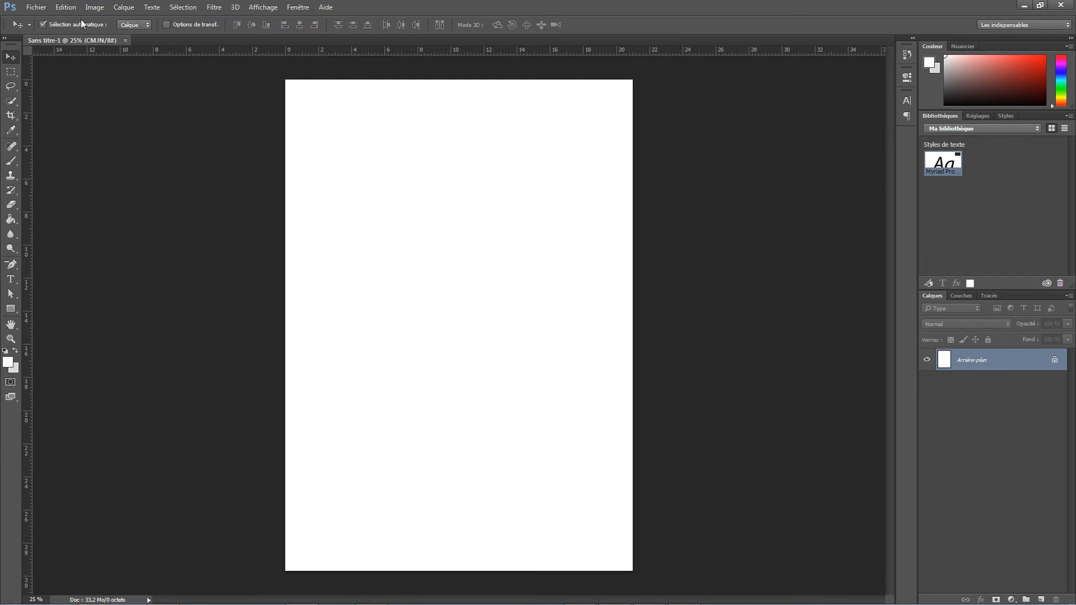
Import blade_runner 72R.jpg into the blank page as an embedded image
{"action": "left_click", "coordinate": [36, 7]}
{"action": "left_click", "coordinate": [58, 205]}
{"action": "left_click", "coordinate": [290, 81]}
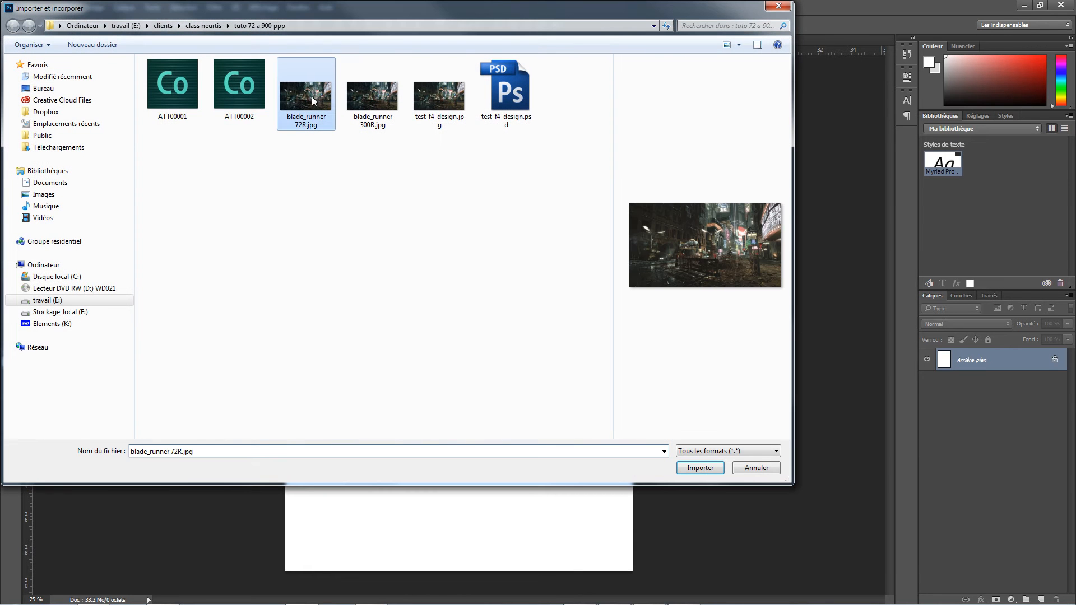
{"action": "left_click", "coordinate": [700, 468]}
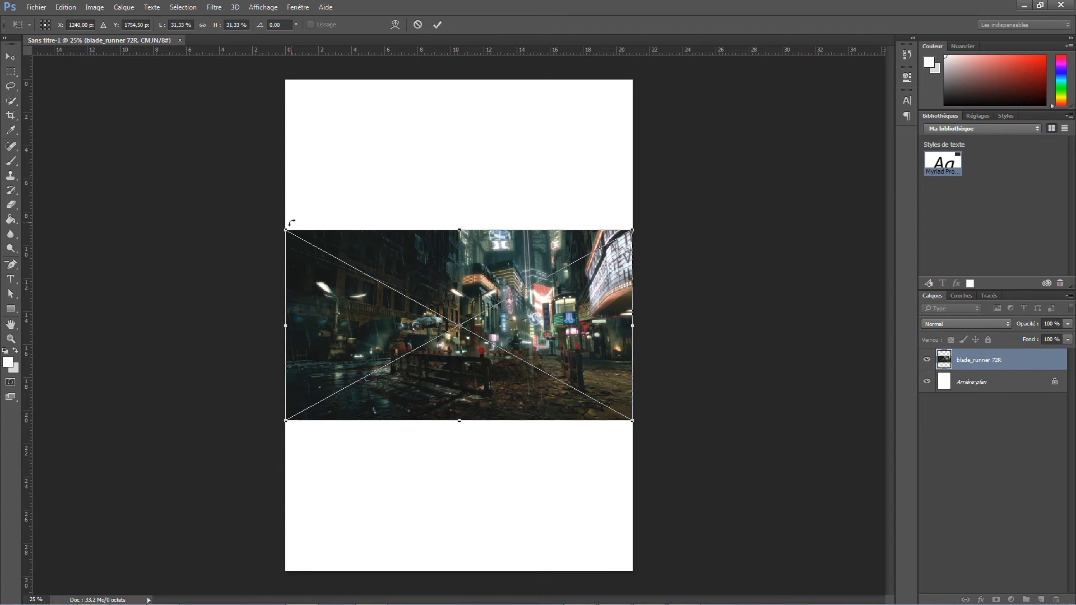
Enlarge the 72R image to about 56%, align it with the page's upper left corner, and commit the placement
{"action": "left_click_drag", "start_coordinate": [283, 231], "coordinate": [54, 103]}
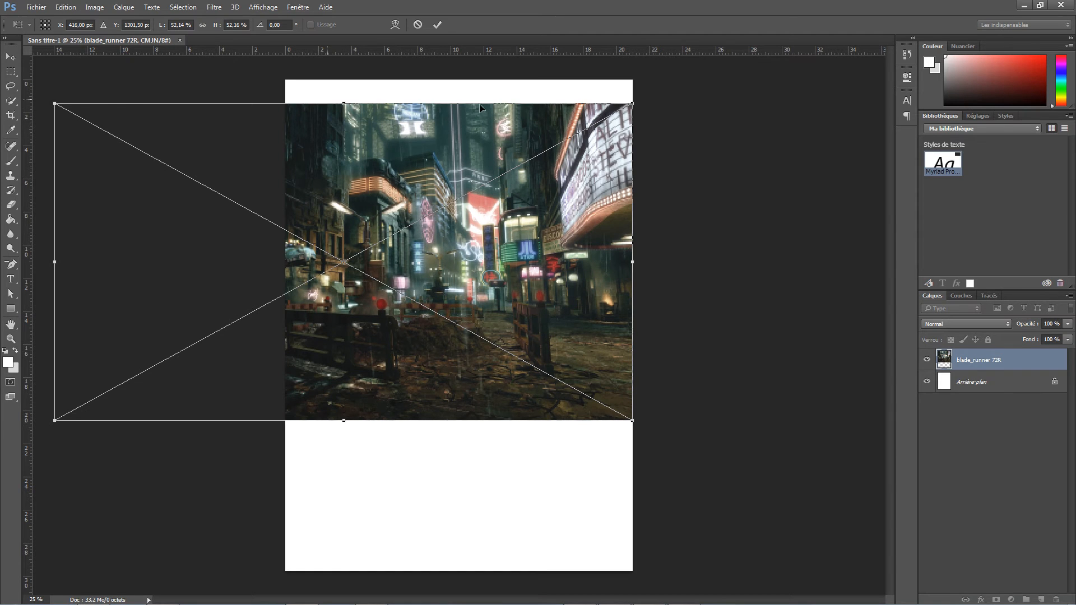
{"action": "left_click_drag", "start_coordinate": [635, 104], "coordinate": [680, 85]}
{"action": "left_click_drag", "start_coordinate": [415, 123], "coordinate": [629, 137]}
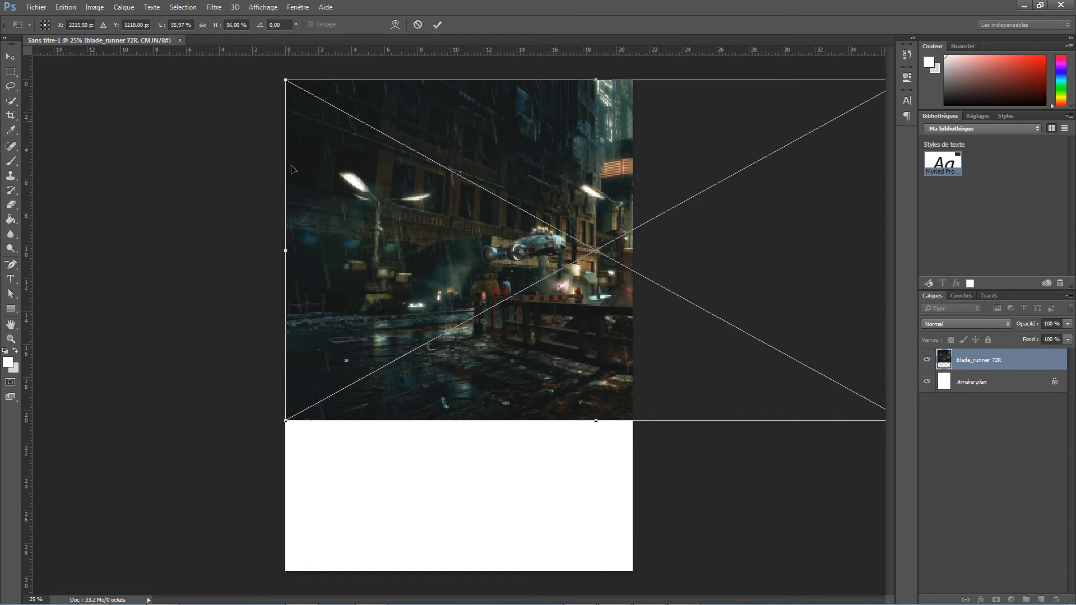
{"action": "left_click", "coordinate": [10, 57]}
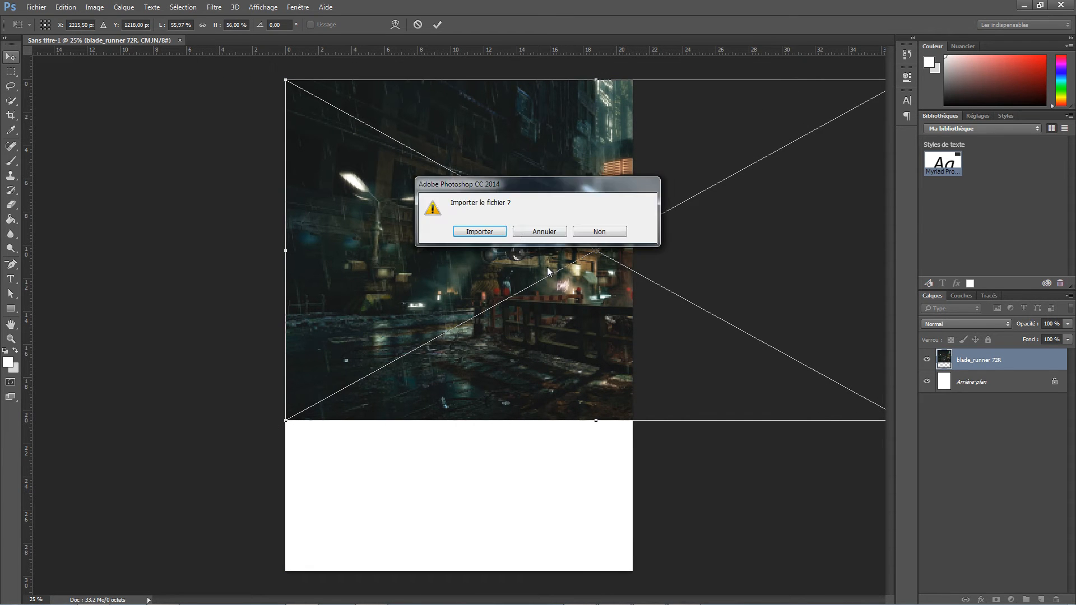
{"action": "left_click", "coordinate": [480, 232]}
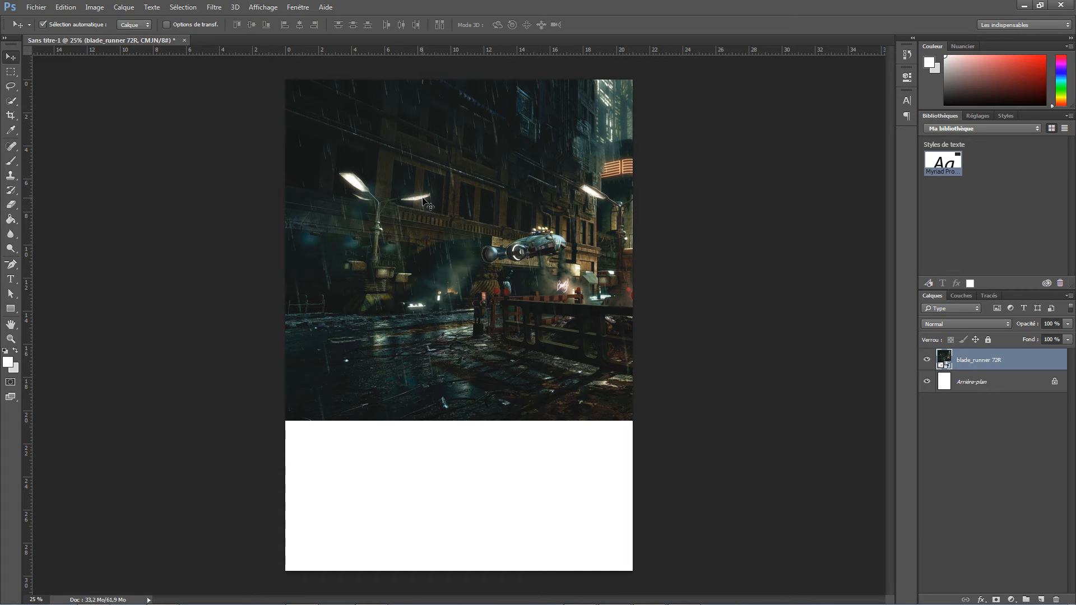
Import blade_runner 300R.jpg as an embedded image above the blade_runner 72R layer
{"action": "left_click", "coordinate": [35, 7]}
{"action": "left_click", "coordinate": [66, 205]}
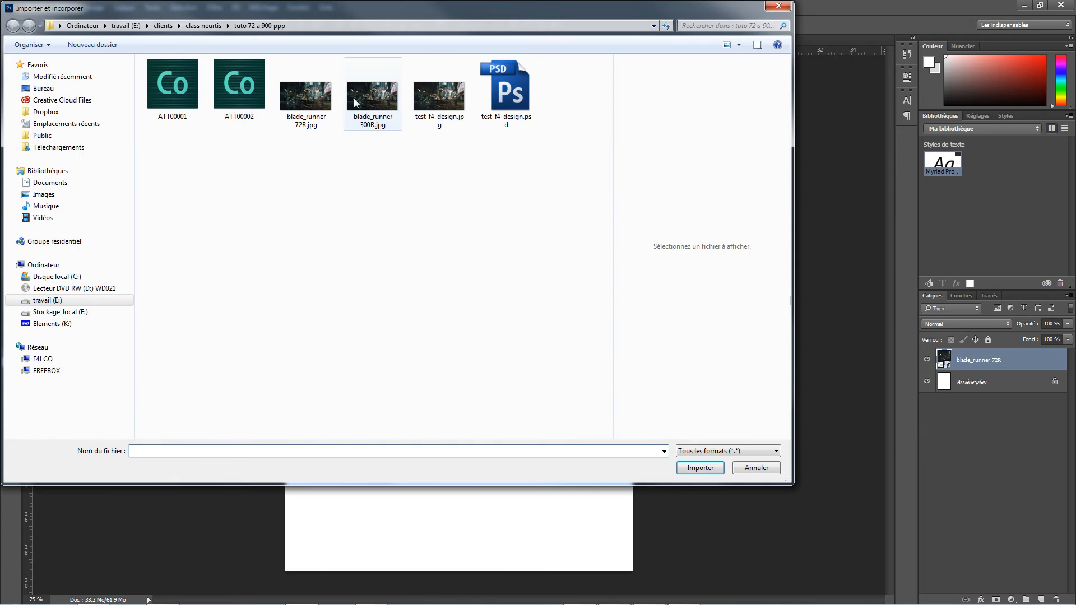
{"action": "left_click", "coordinate": [370, 109]}
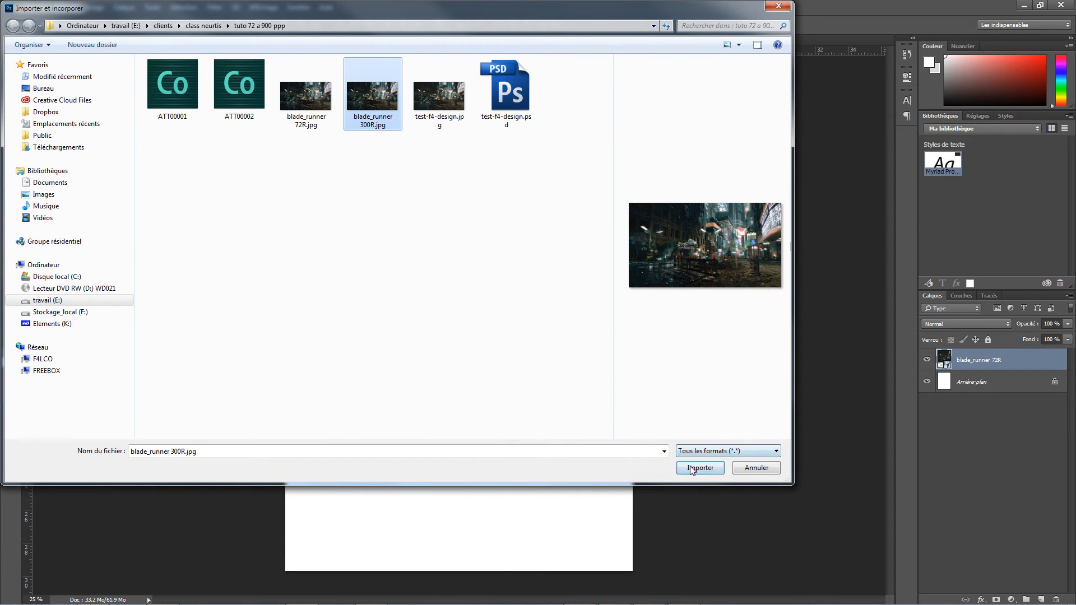
{"action": "key", "text": "Return"}
Enlarge the 300R image to about 180%, commit the placement, and move it to line up with the page's left edge
{"action": "left_click_drag", "start_coordinate": [285, 230], "coordinate": [25, 92]}
{"action": "left_click_drag", "start_coordinate": [634, 84], "coordinate": [634, 81]}
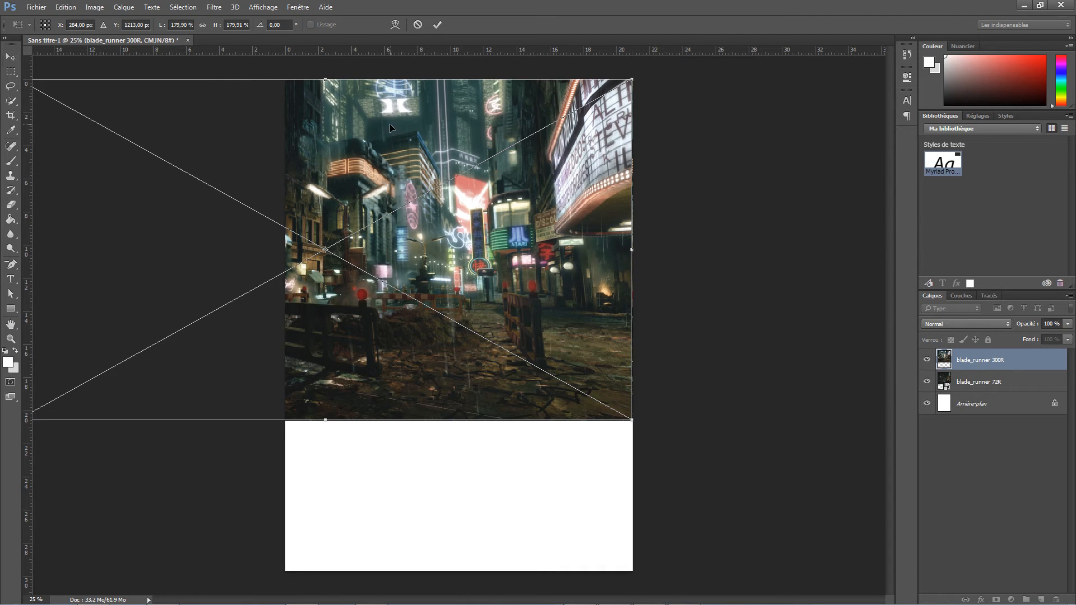
{"action": "left_click", "coordinate": [10, 59]}
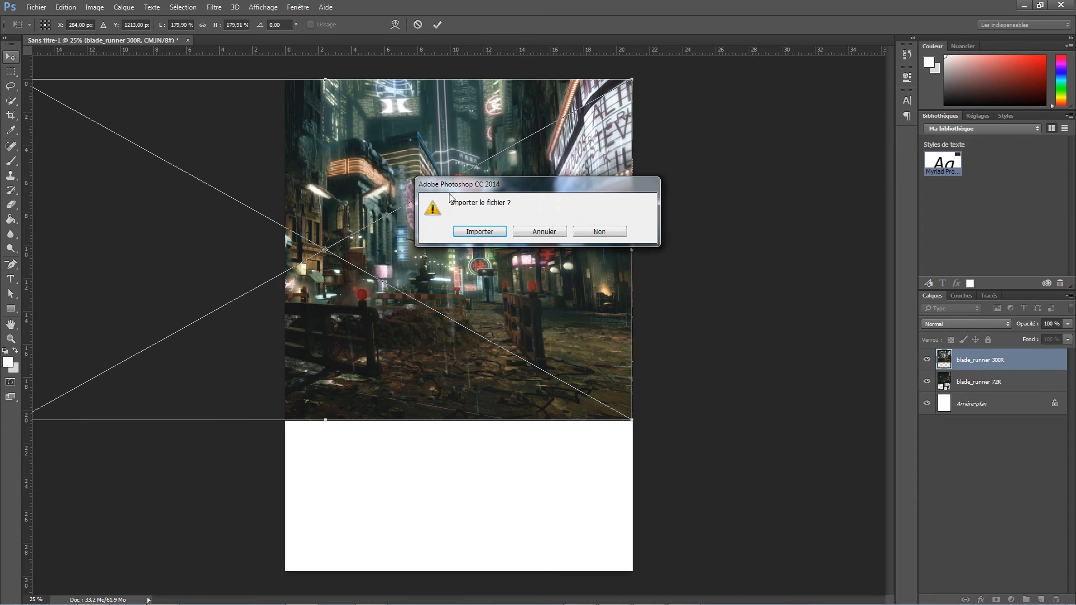
{"action": "left_click", "coordinate": [479, 231]}
{"action": "left_click_drag", "start_coordinate": [387, 163], "coordinate": [656, 164]}
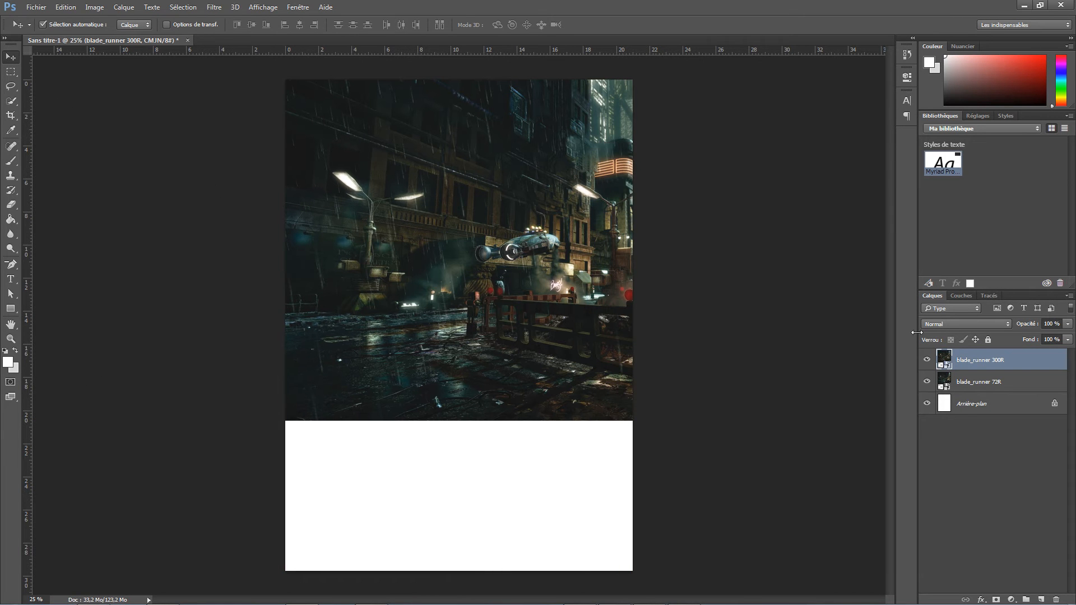
Toggle the blade_runner 300R layer's visibility repeatedly to compare it with the 72R picture beneath
{"action": "left_click", "coordinate": [928, 359]}
{"action": "left_click", "coordinate": [928, 360]}
{"action": "left_click", "coordinate": [928, 360]}
{"action": "left_click", "coordinate": [928, 360]}
{"action": "left_click", "coordinate": [927, 360]}
{"action": "left_click", "coordinate": [928, 359]}
{"action": "left_click", "coordinate": [928, 359]}
{"action": "left_click", "coordinate": [927, 360]}
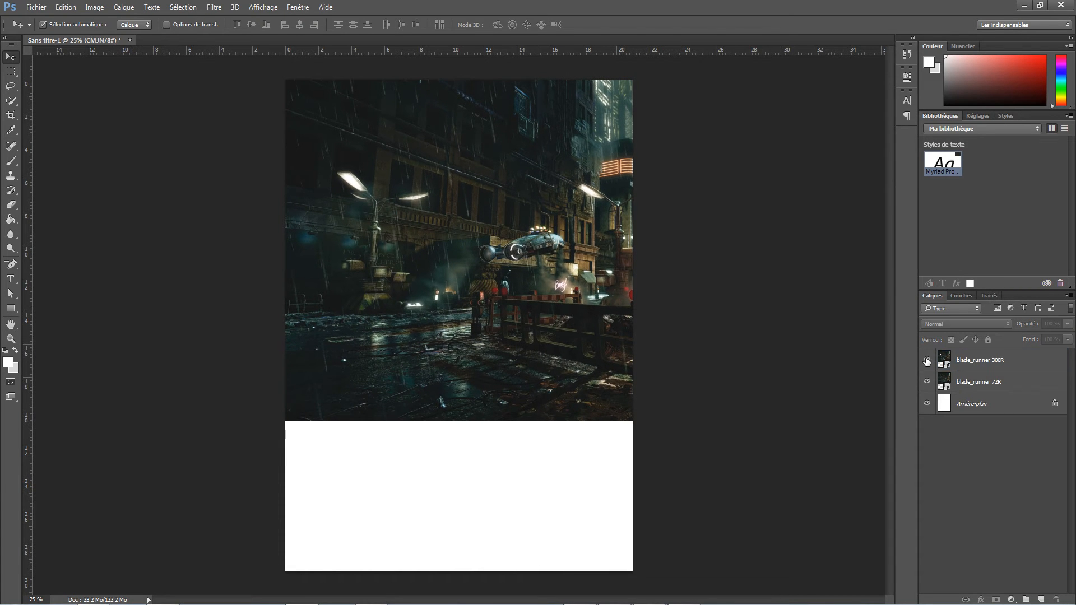
Hide the blade_runner 300R layer and examine the 72R picture's detail at 100% zoom, around the flying car and upper buildings
{"action": "left_click", "coordinate": [928, 360]}
{"action": "key", "text": "ctrl+plus"}
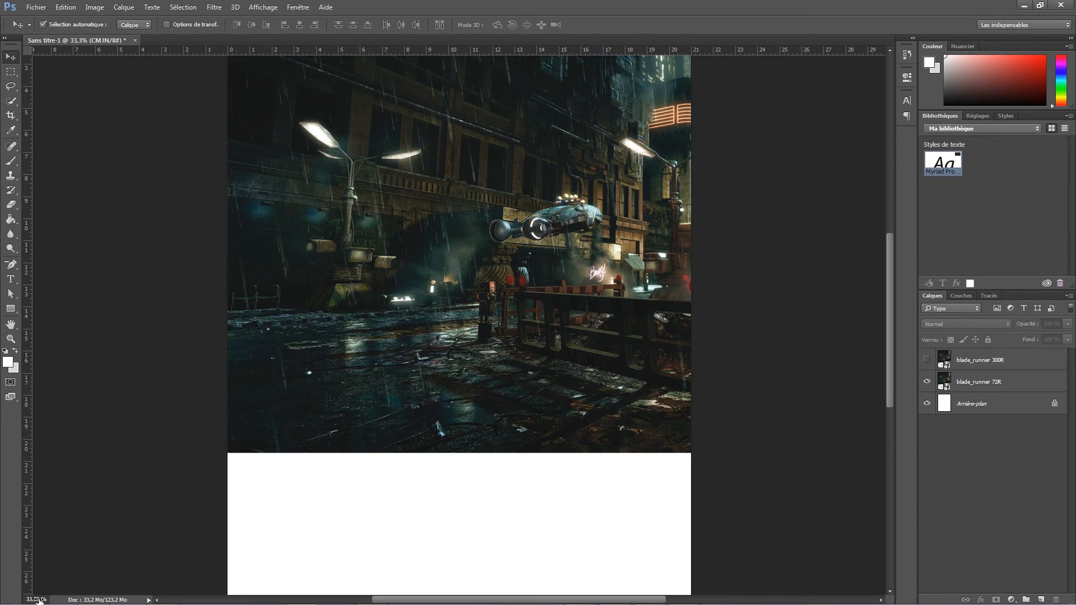
{"action": "key", "text": "ctrl+plus"}
{"action": "key", "text": "ctrl+plus"}
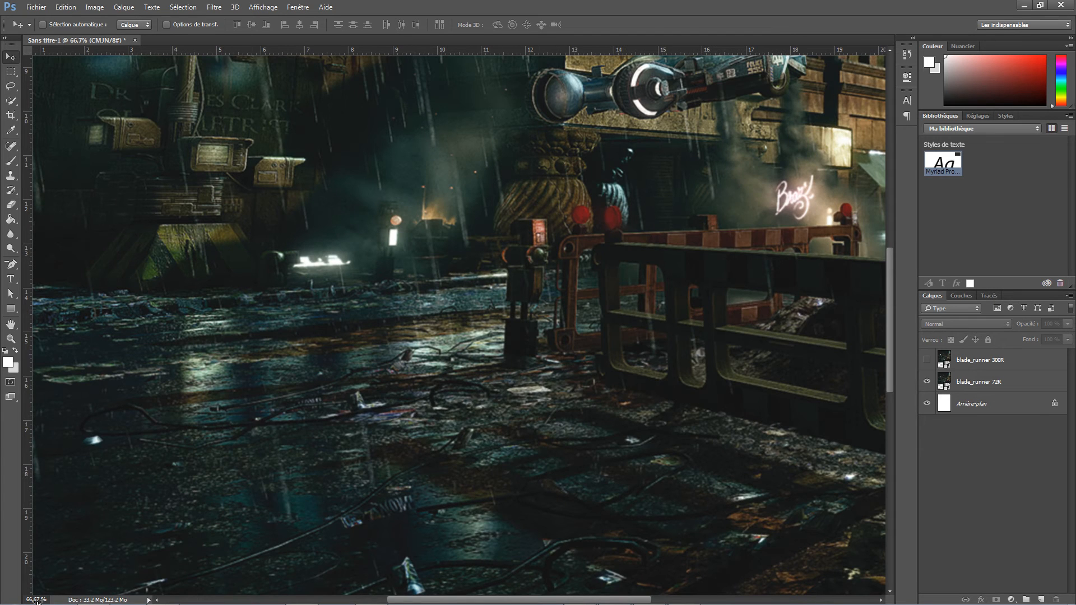
{"action": "key", "text": "ctrl+plus"}
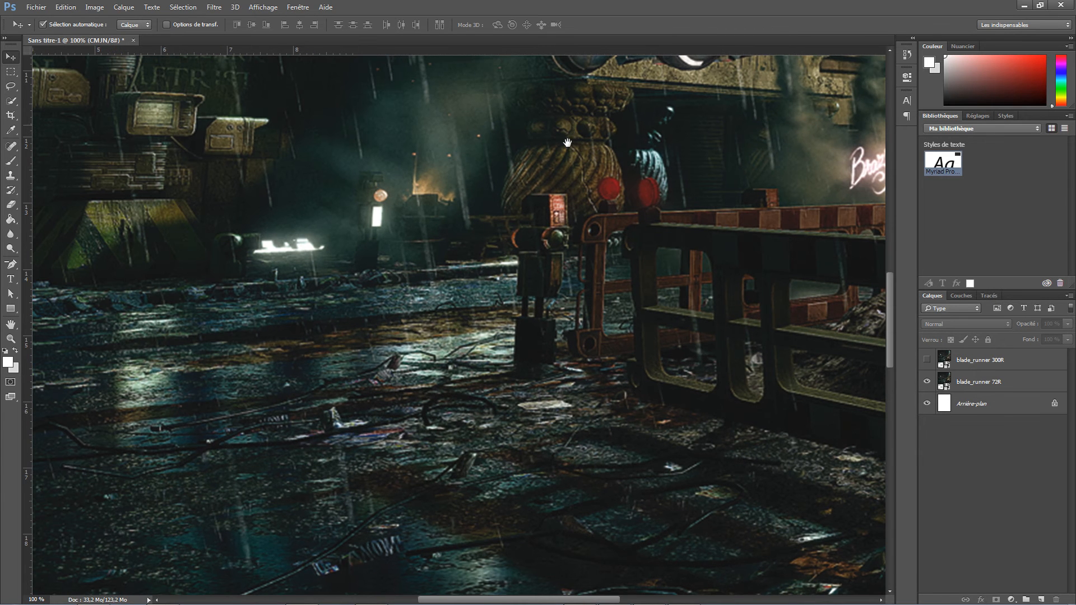
{"action": "left_click_drag", "start_coordinate": [567, 143], "coordinate": [450, 339]}
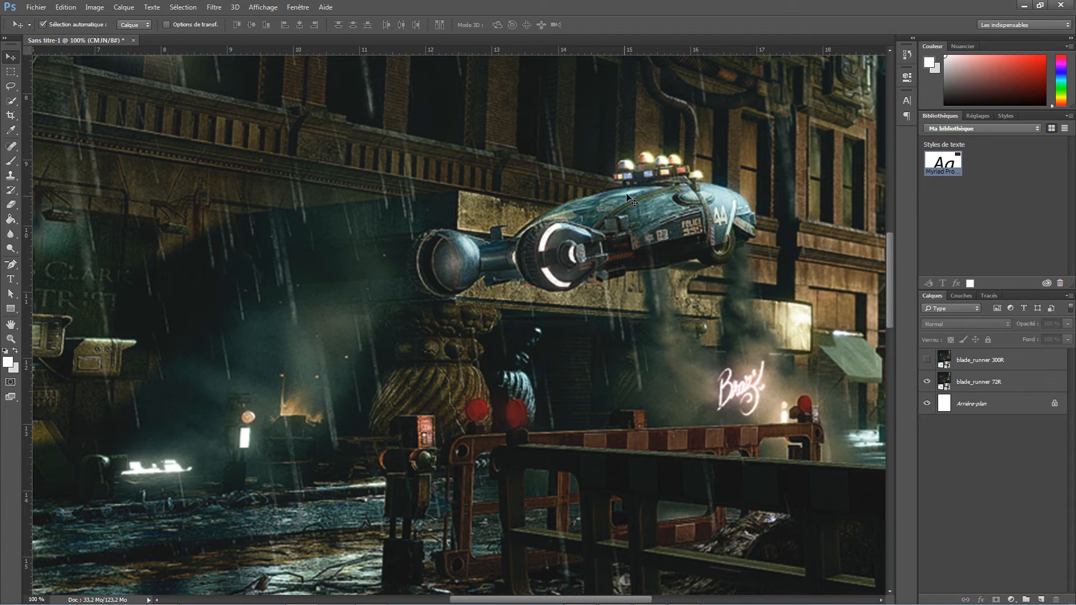
{"action": "left_click_drag", "start_coordinate": [305, 265], "coordinate": [547, 550]}
{"action": "left_click_drag", "start_coordinate": [451, 183], "coordinate": [438, 376]}
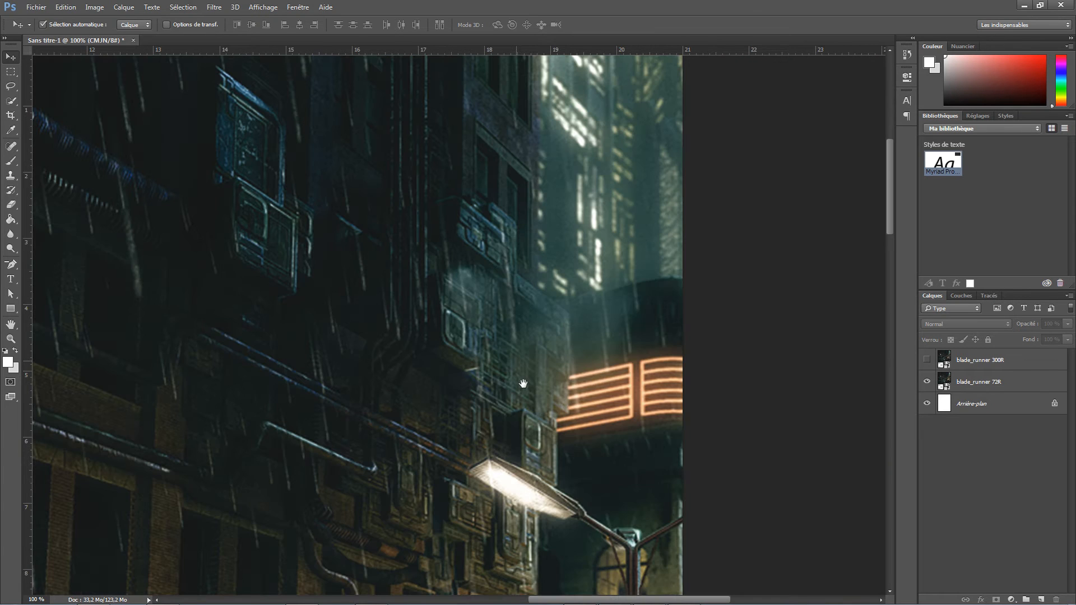
{"action": "left_click_drag", "start_coordinate": [523, 383], "coordinate": [584, 394]}
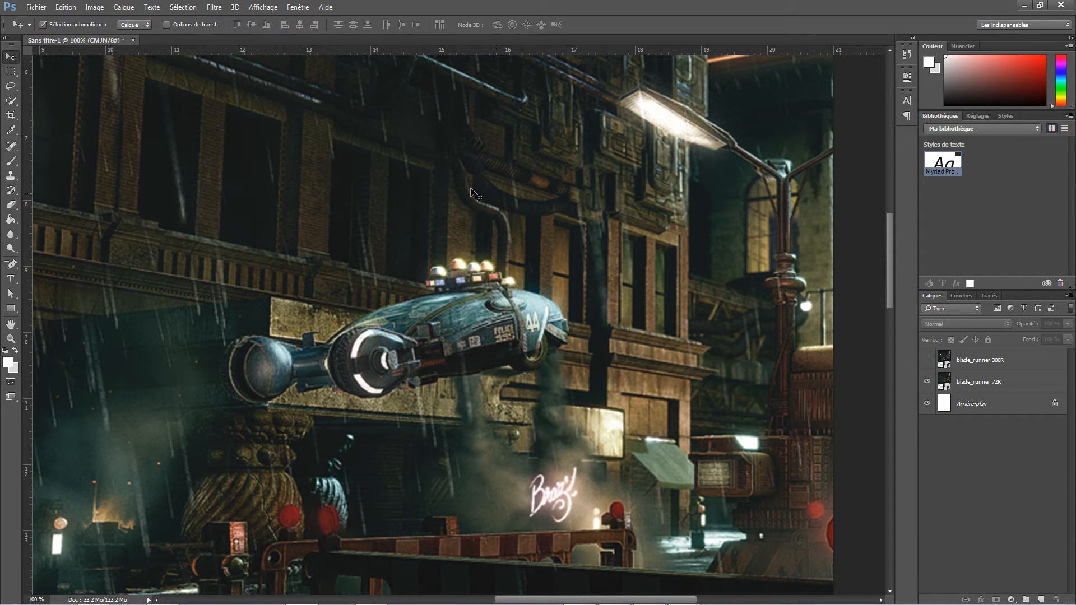
{"action": "scroll", "coordinate": [66, 203], "scroll_direction": "left", "scroll_amount": 10}
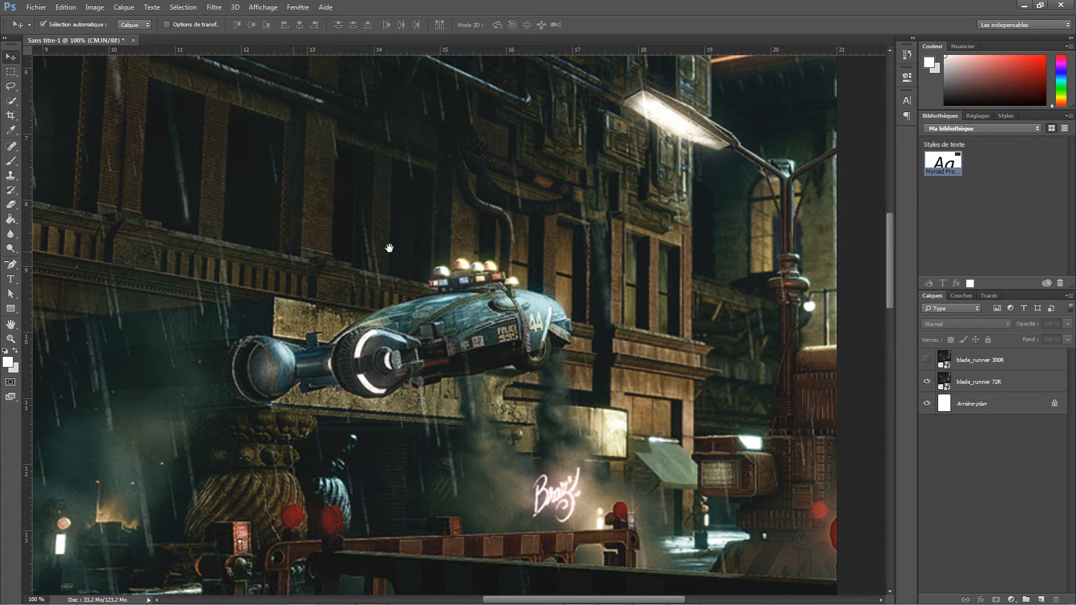
{"action": "left_click_drag", "start_coordinate": [785, 242], "coordinate": [433, 251]}
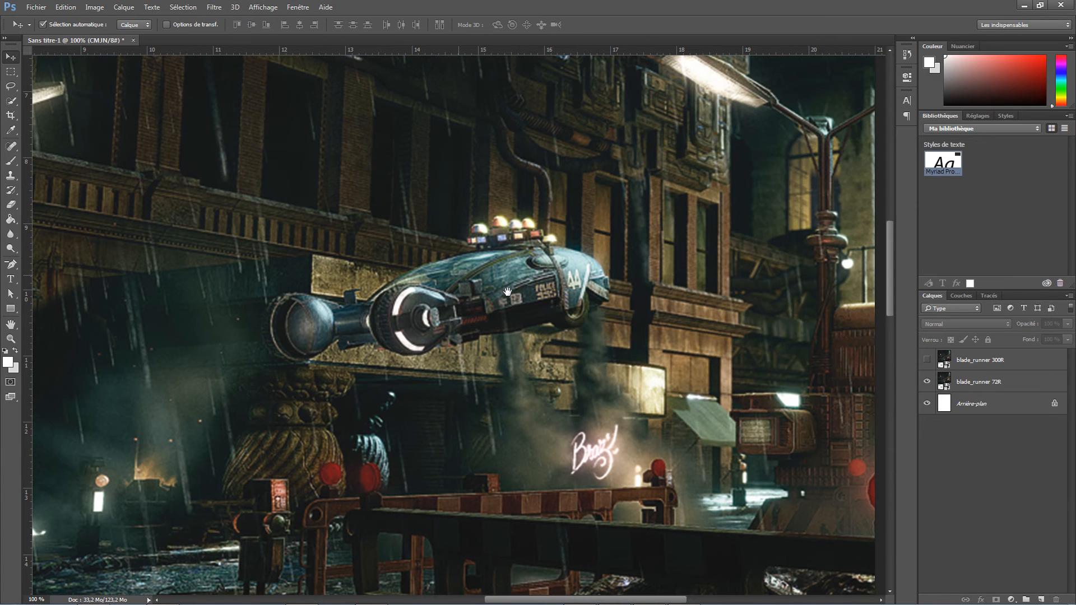
Nudge the blade_runner 300R layer until it lines up exactly with the 72R picture, checking the match by showing and hiding it
{"action": "left_click", "coordinate": [928, 360]}
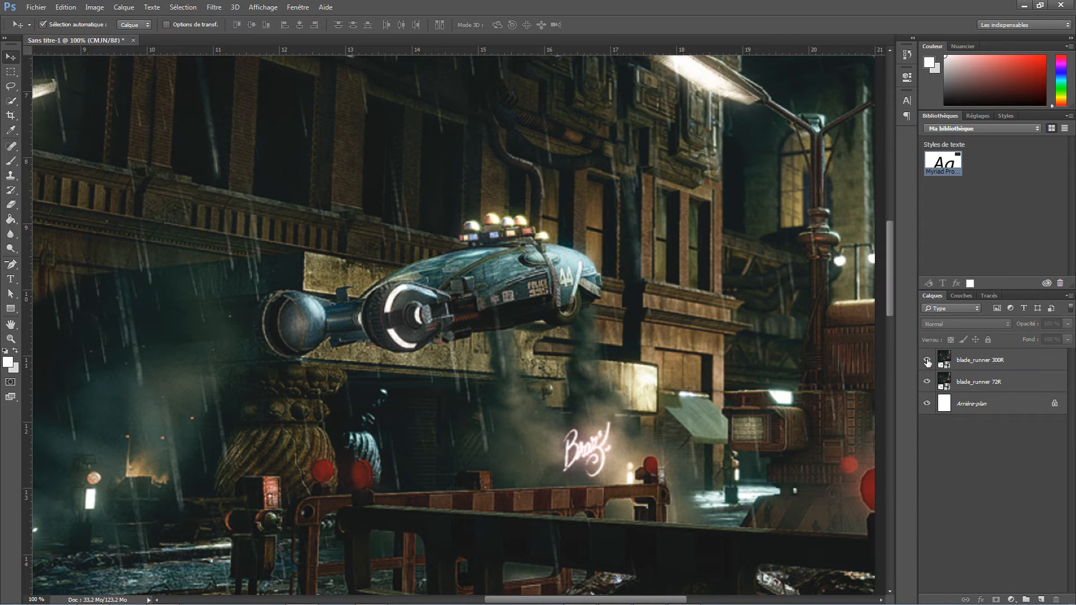
{"action": "left_click", "coordinate": [927, 361]}
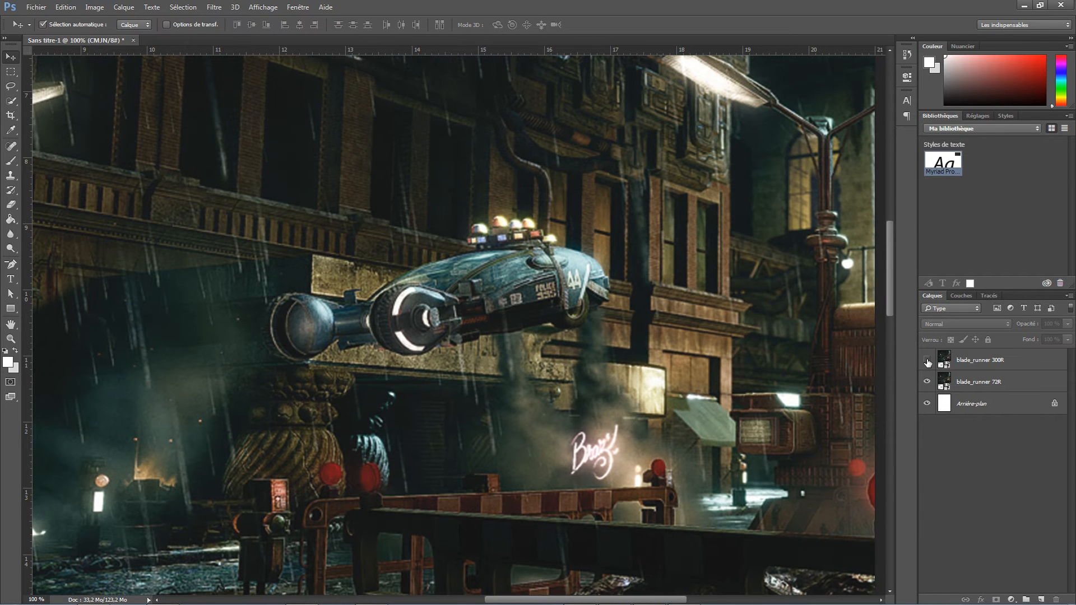
{"action": "left_click", "coordinate": [927, 360]}
{"action": "left_click", "coordinate": [960, 362]}
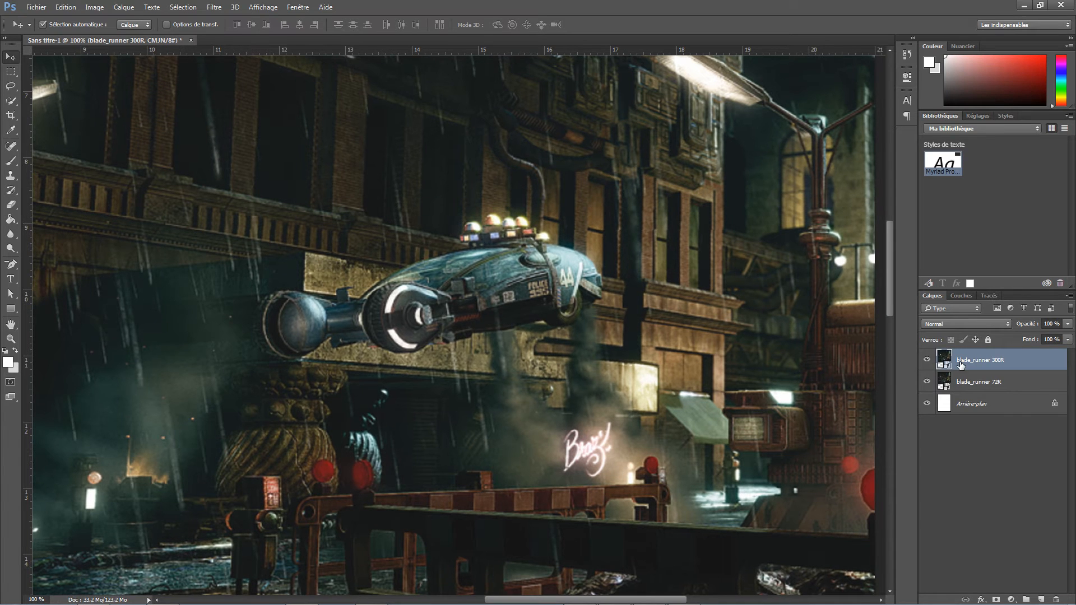
{"action": "left_click", "coordinate": [926, 362]}
{"action": "left_click", "coordinate": [927, 361]}
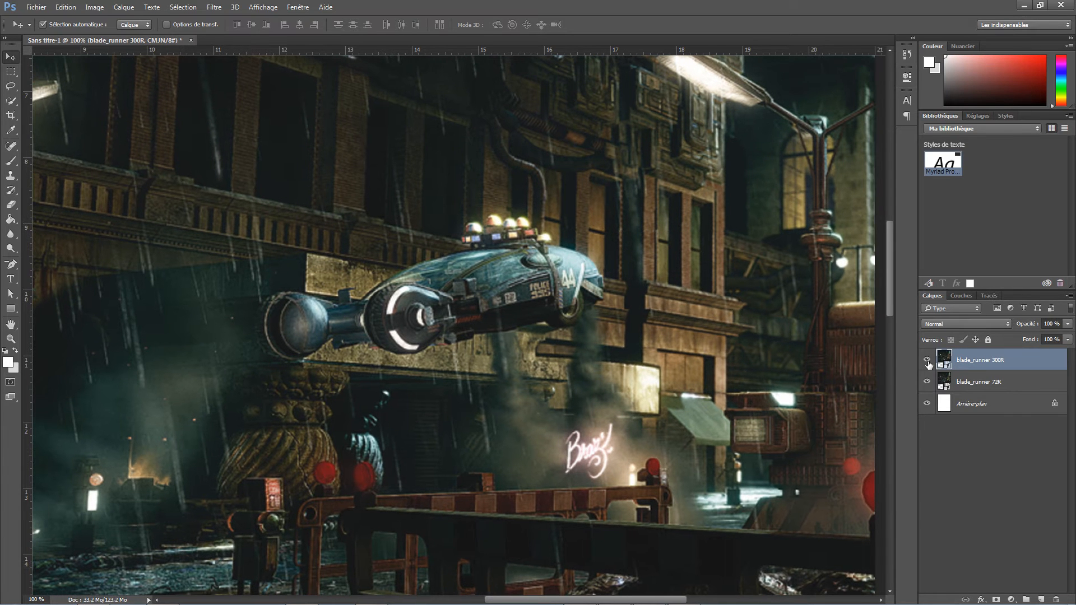
{"action": "left_click", "coordinate": [927, 361]}
{"action": "left_click", "coordinate": [928, 361]}
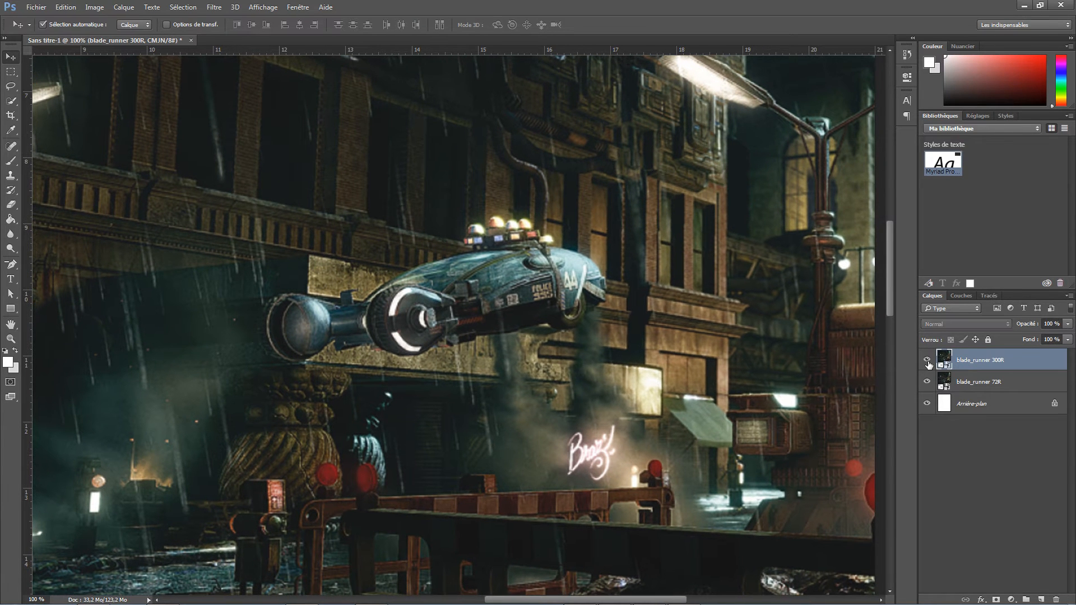
{"action": "left_click", "coordinate": [928, 362]}
{"action": "left_click", "coordinate": [928, 361]}
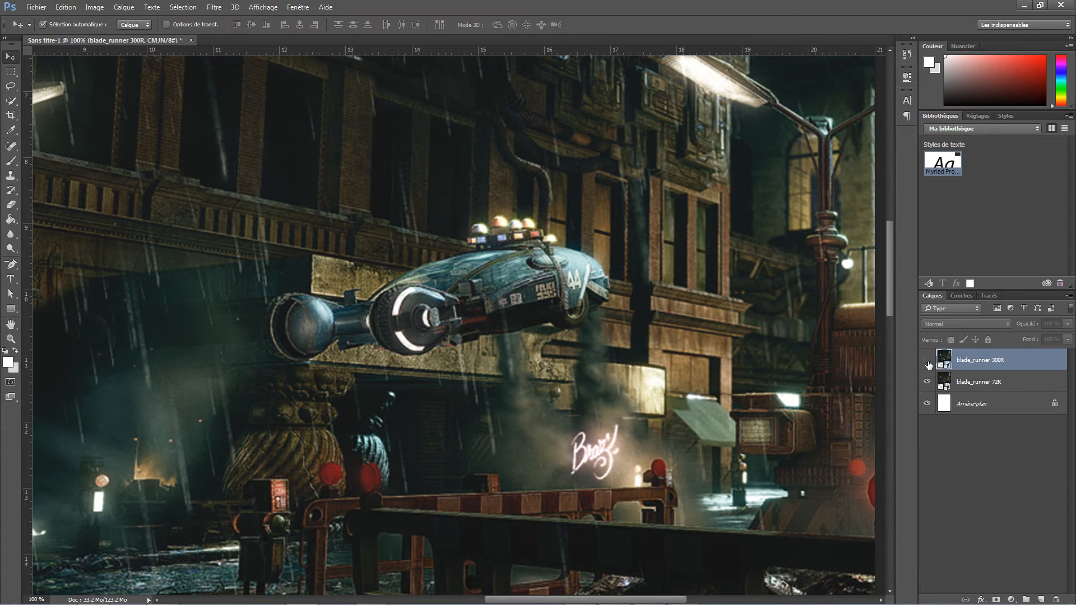
{"action": "left_click", "coordinate": [927, 362]}
{"action": "left_click", "coordinate": [927, 361]}
{"action": "left_click", "coordinate": [927, 361]}
{"action": "left_click", "coordinate": [927, 361]}
{"action": "left_click", "coordinate": [928, 361]}
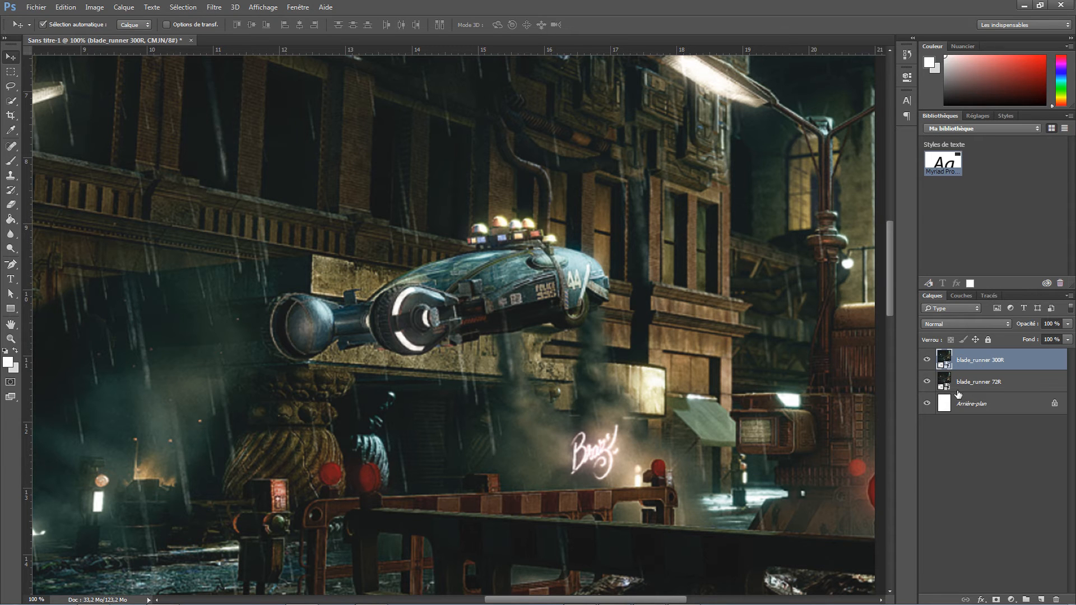
Compare the sharpness of the aligned 300R and 72R pictures at 100% zoom by switching the 300R layer off and on
{"action": "left_click", "coordinate": [927, 360]}
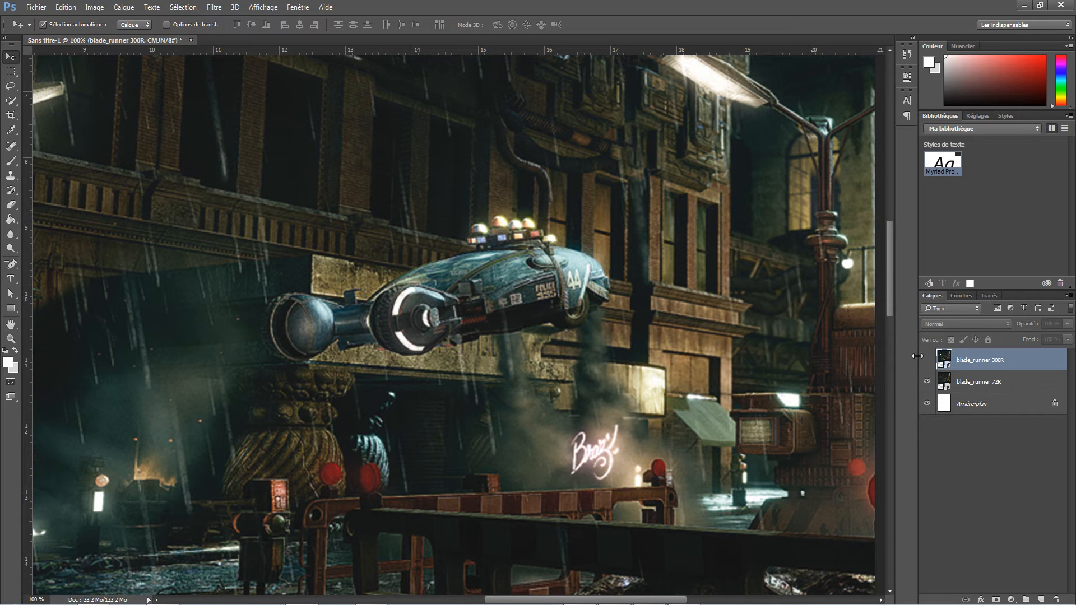
{"action": "left_click", "coordinate": [926, 360]}
{"action": "left_click", "coordinate": [927, 360]}
{"action": "left_click", "coordinate": [927, 360]}
{"action": "left_click", "coordinate": [927, 360]}
{"action": "left_click", "coordinate": [927, 359]}
{"action": "left_click", "coordinate": [927, 360]}
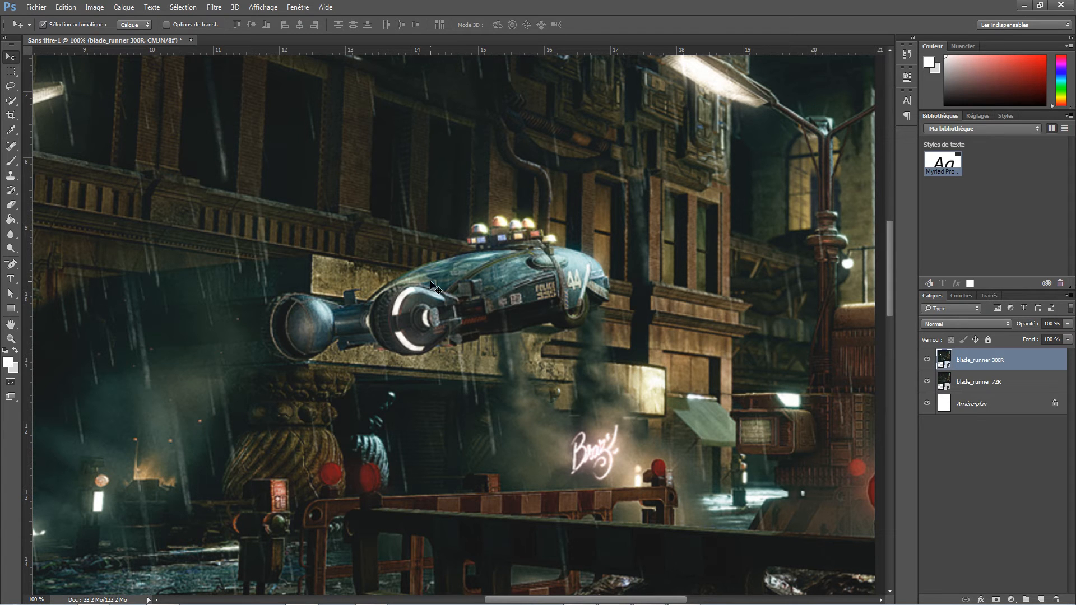
Hide both the blade_runner 300R and blade_runner 72R layers, leaving only the white background
{"action": "key", "text": "ctrl+z"}
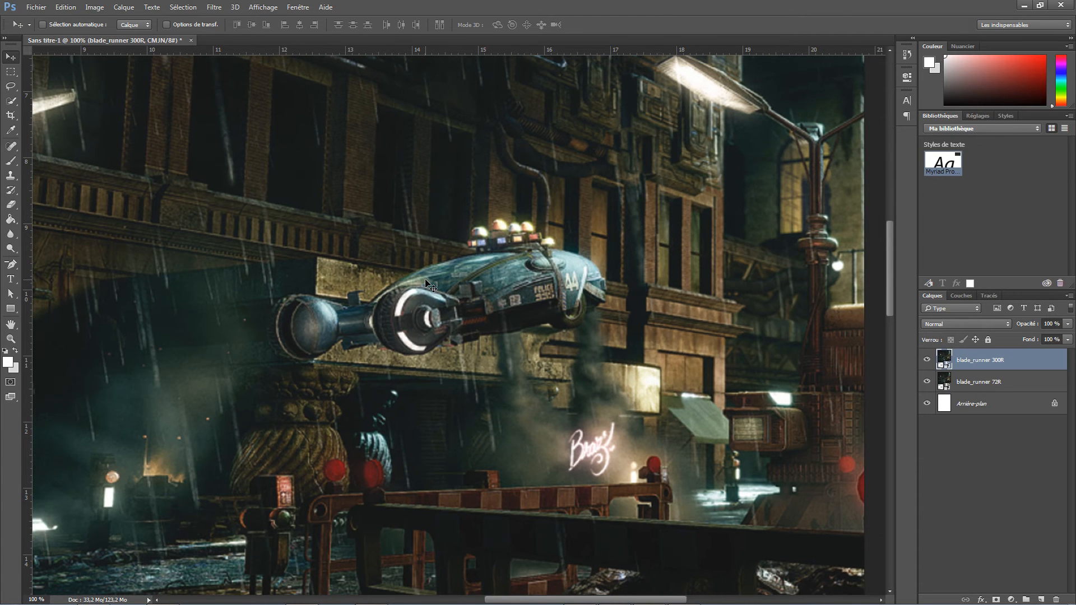
{"action": "key", "text": "ctrl+minus"}
{"action": "key", "text": "ctrl+minus"}
{"action": "key", "text": "ctrl+minus"}
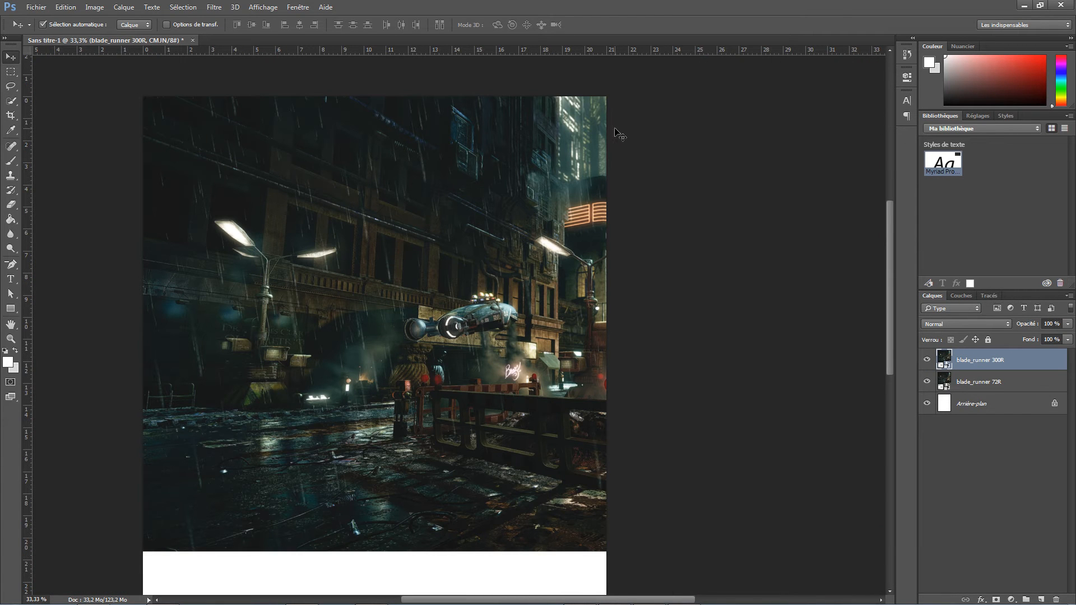
{"action": "left_click", "coordinate": [927, 361]}
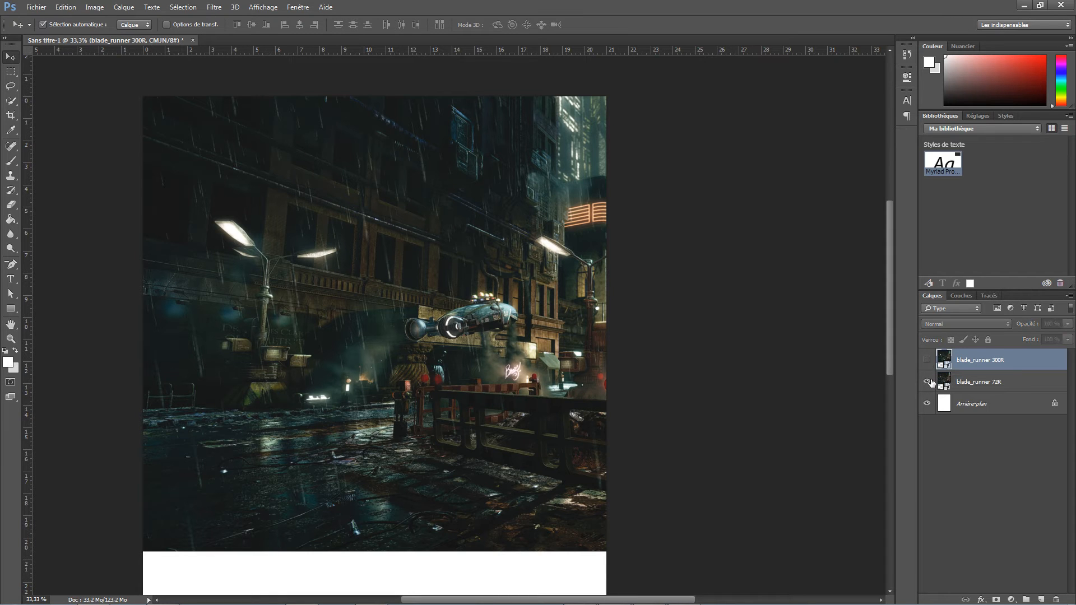
{"action": "left_click", "coordinate": [928, 383]}
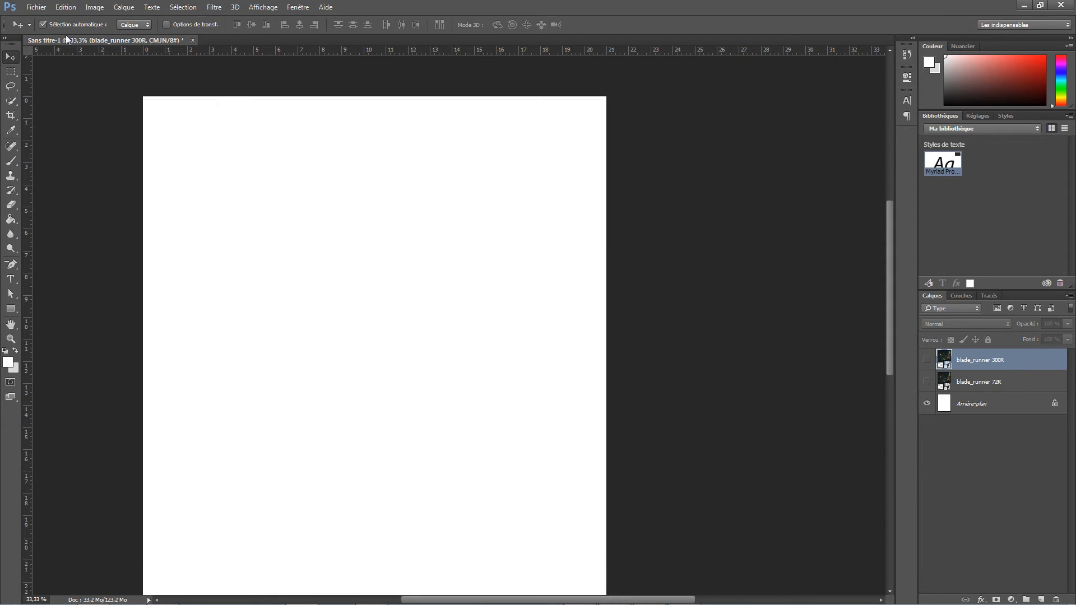
Create a new document from the clipboard preset, 1900 × 1044 pixels at 72 pixels/inch in CMYK colour
{"action": "left_click", "coordinate": [36, 6]}
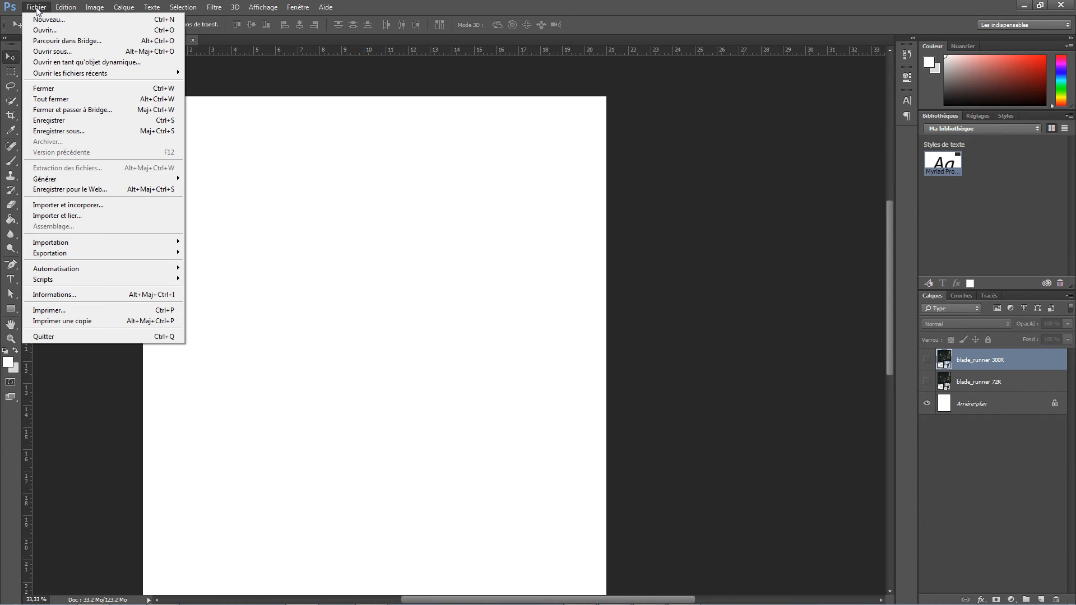
{"action": "left_click", "coordinate": [42, 19]}
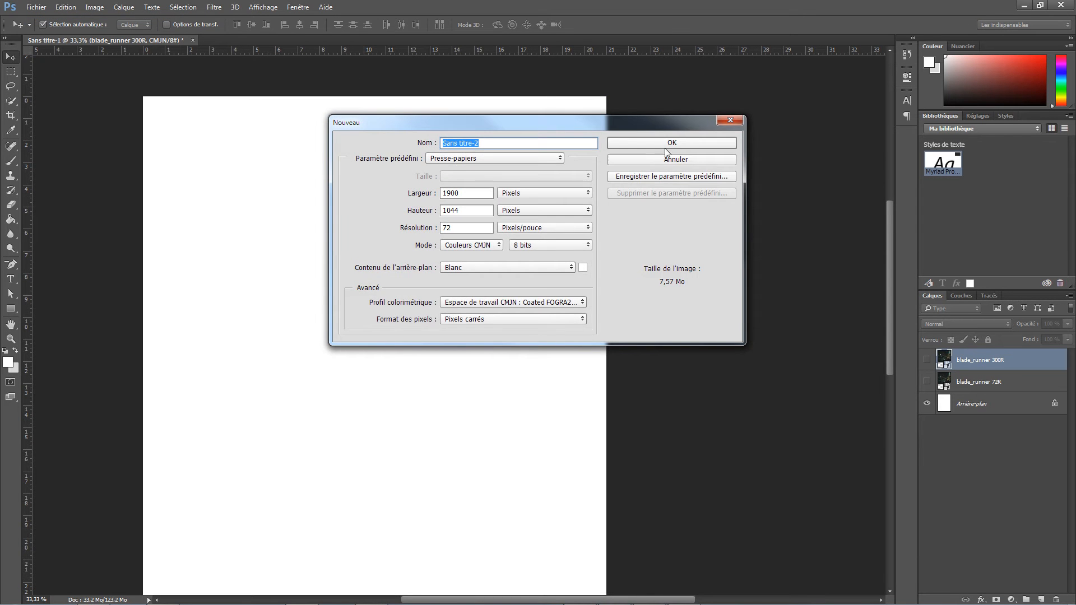
{"action": "key", "text": "Return"}
Import blade_runner 72R.jpg into the 72 ppi document as an embedded image, and close that document without saving
{"action": "left_click", "coordinate": [36, 6]}
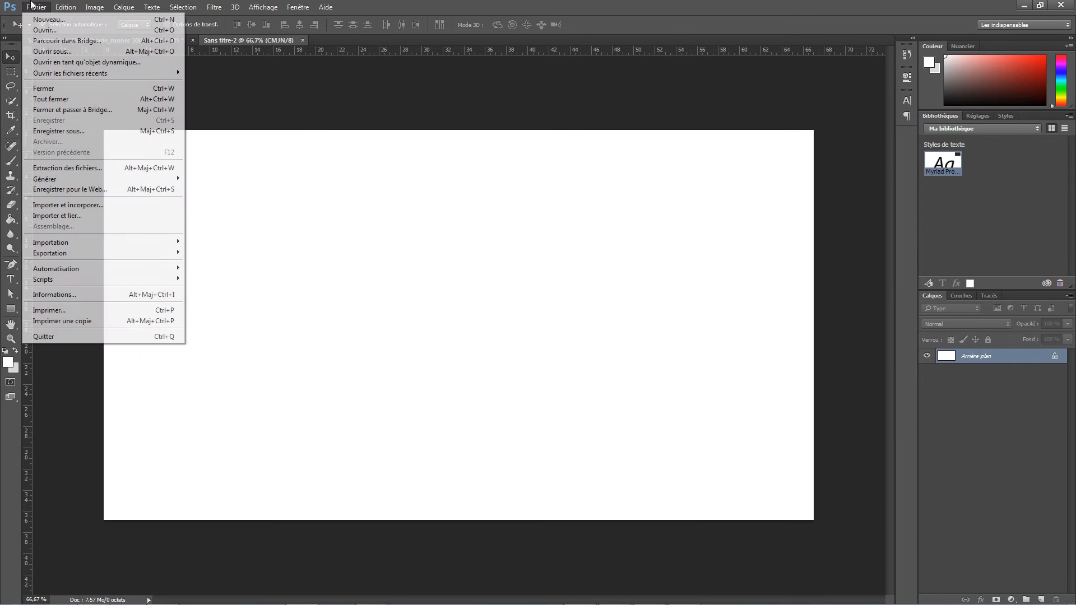
{"action": "left_click", "coordinate": [71, 206]}
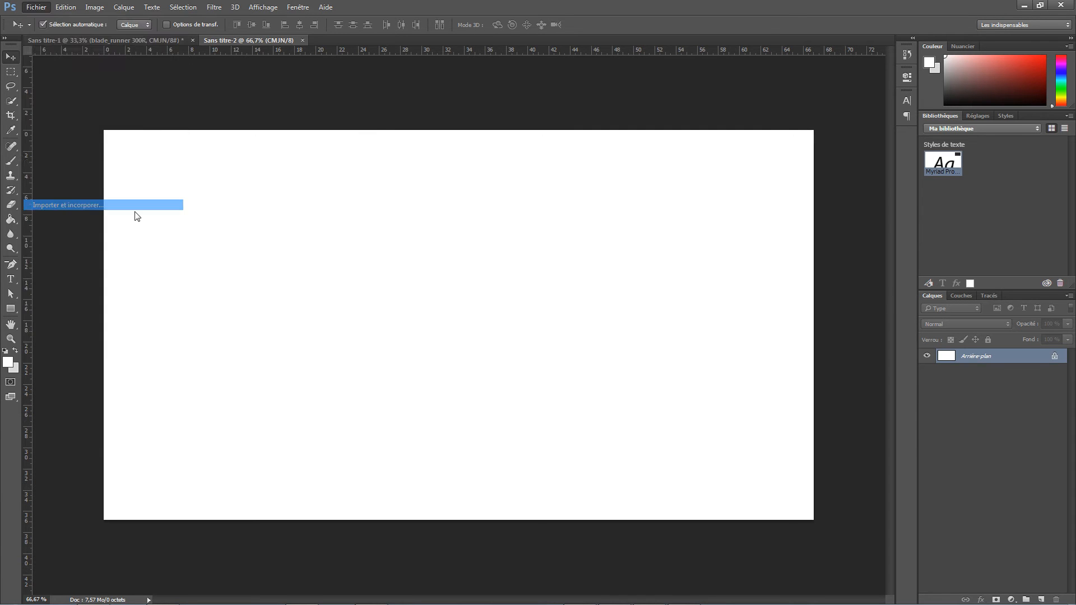
{"action": "left_click", "coordinate": [306, 94]}
{"action": "left_click", "coordinate": [720, 468]}
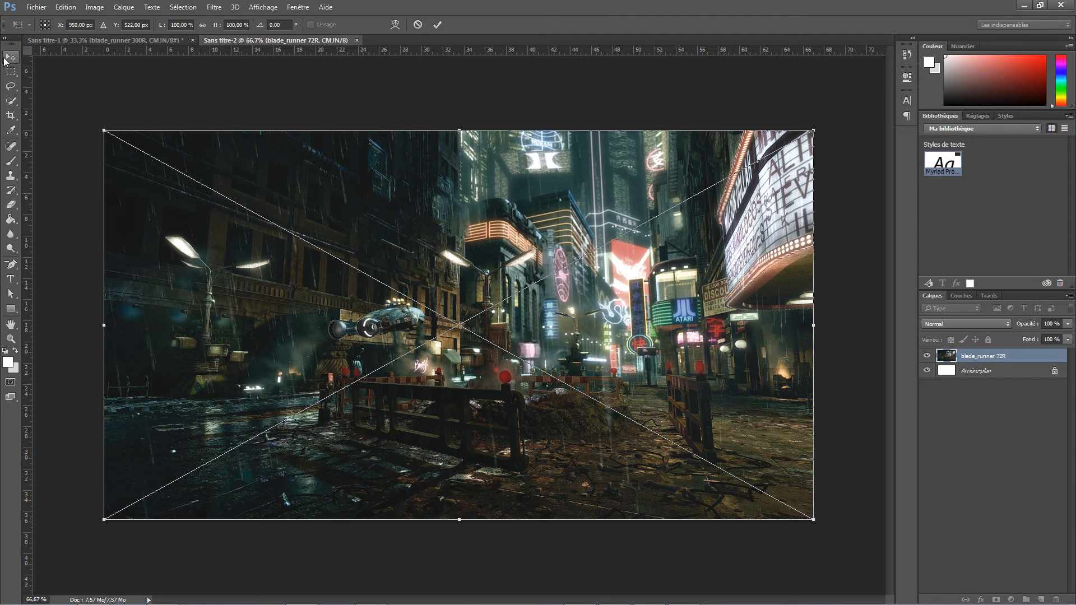
{"action": "left_click", "coordinate": [5, 60]}
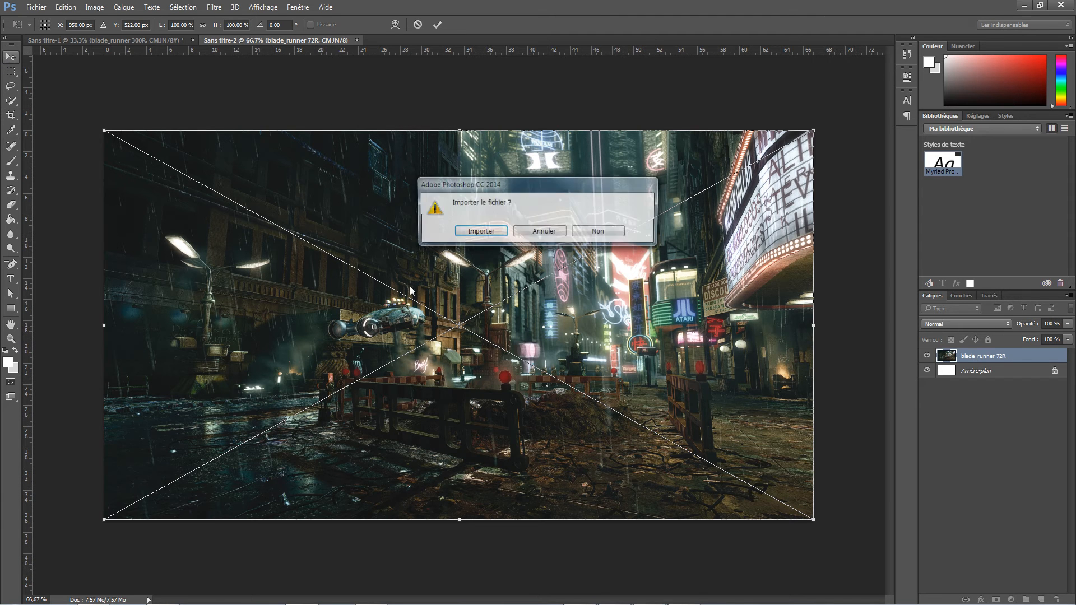
{"action": "left_click", "coordinate": [497, 231]}
{"action": "left_click", "coordinate": [361, 39]}
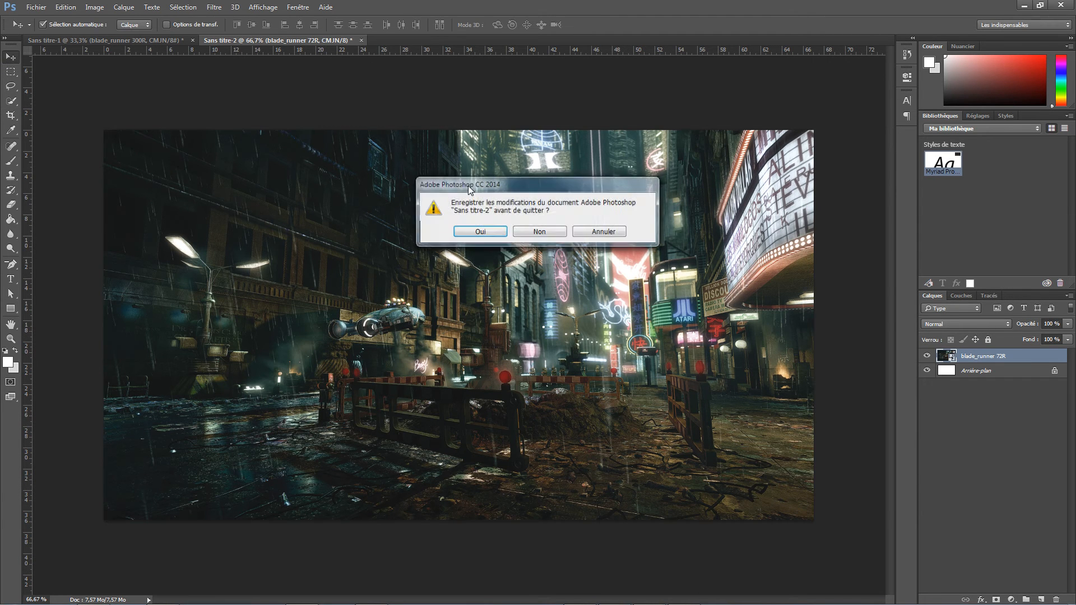
{"action": "left_click", "coordinate": [563, 247]}
Switch to Windows Explorer and open blade_runner 72R.jpg directly in Photoshop as its own document, viewed at 100%
{"action": "left_click", "coordinate": [194, 594]}
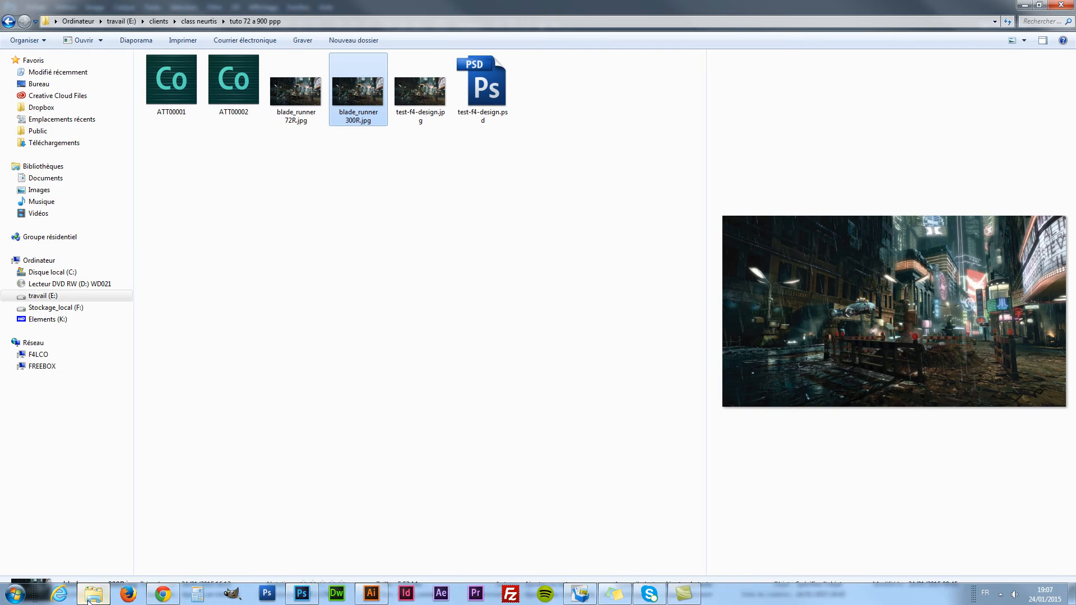
{"action": "left_click", "coordinate": [292, 88]}
{"action": "left_click_drag", "start_coordinate": [292, 88], "coordinate": [298, 38]}
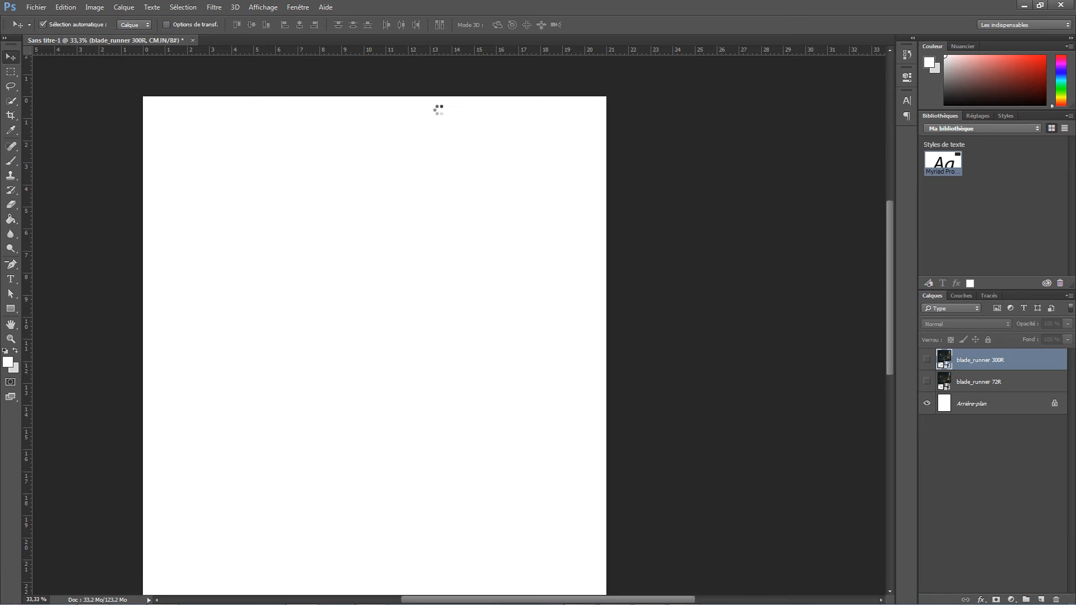
{"action": "key", "text": "ctrl+plus"}
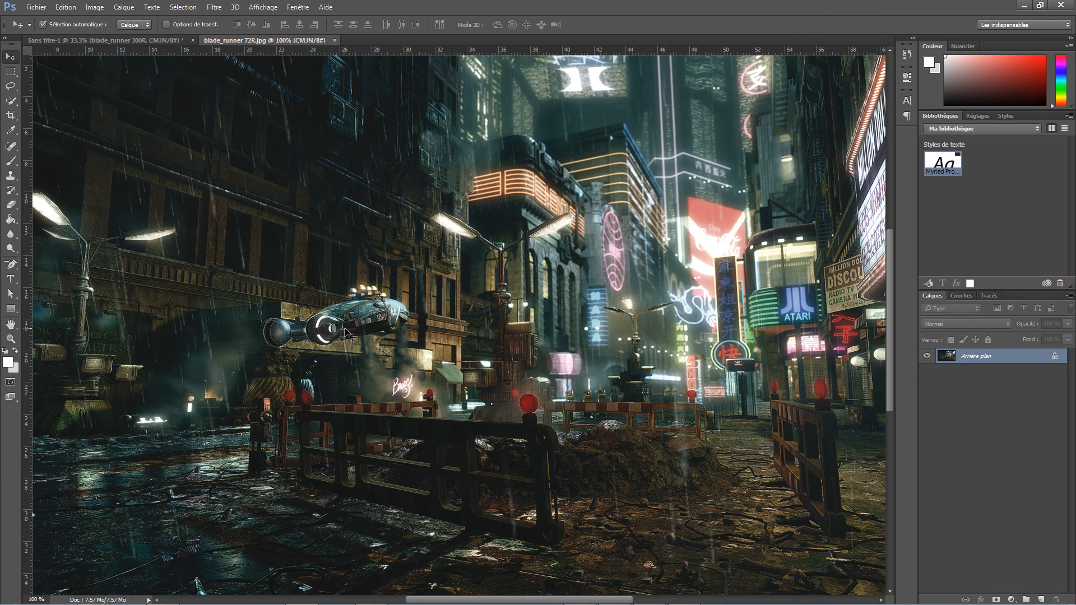
Switch to the A4 document Sans titre-1, show its blade_runner 300R layer and view it at 100%
{"action": "key", "text": "space"}
{"action": "left_click_drag", "start_coordinate": [371, 321], "coordinate": [440, 319]}
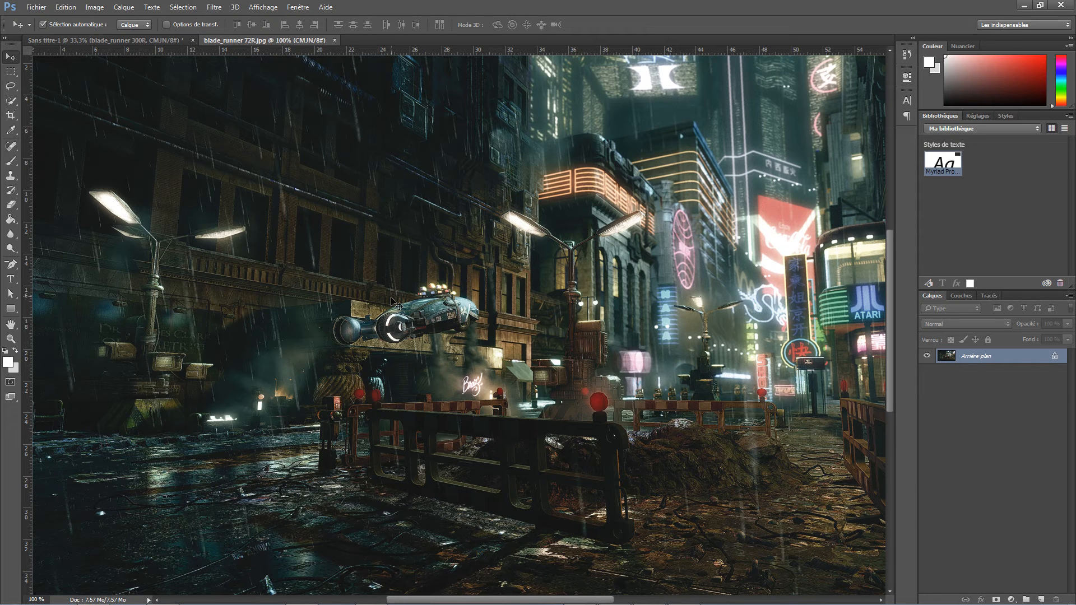
{"action": "left_click", "coordinate": [133, 41]}
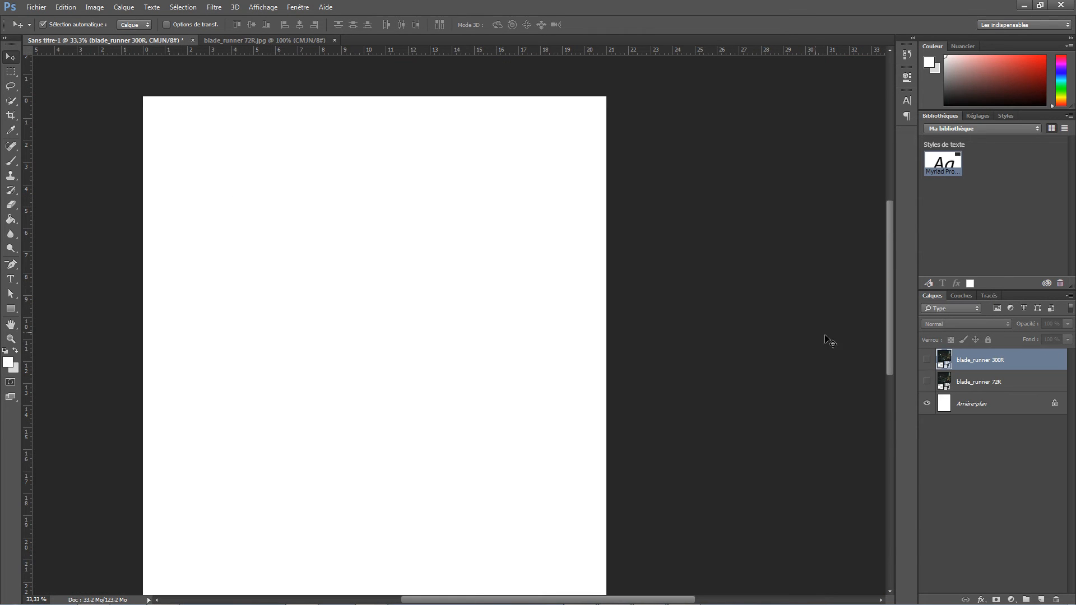
{"action": "left_click", "coordinate": [927, 360]}
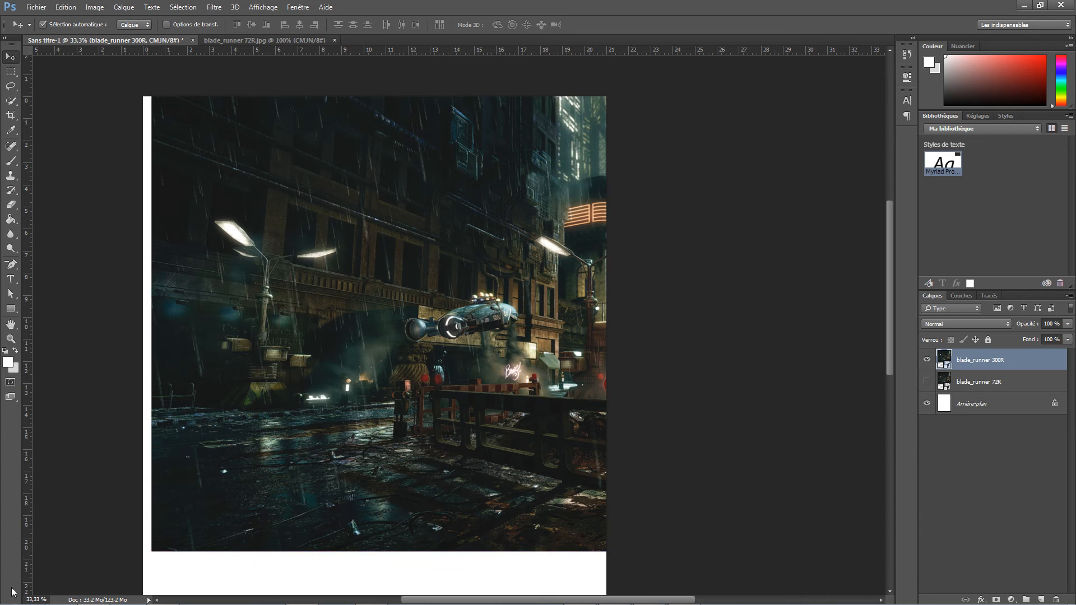
{"action": "key", "text": "ctrl+plus"}
{"action": "key", "text": "ctrl+plus"}
{"action": "key", "text": "ctrl+plus"}
{"action": "key", "text": "ctrl+plus"}
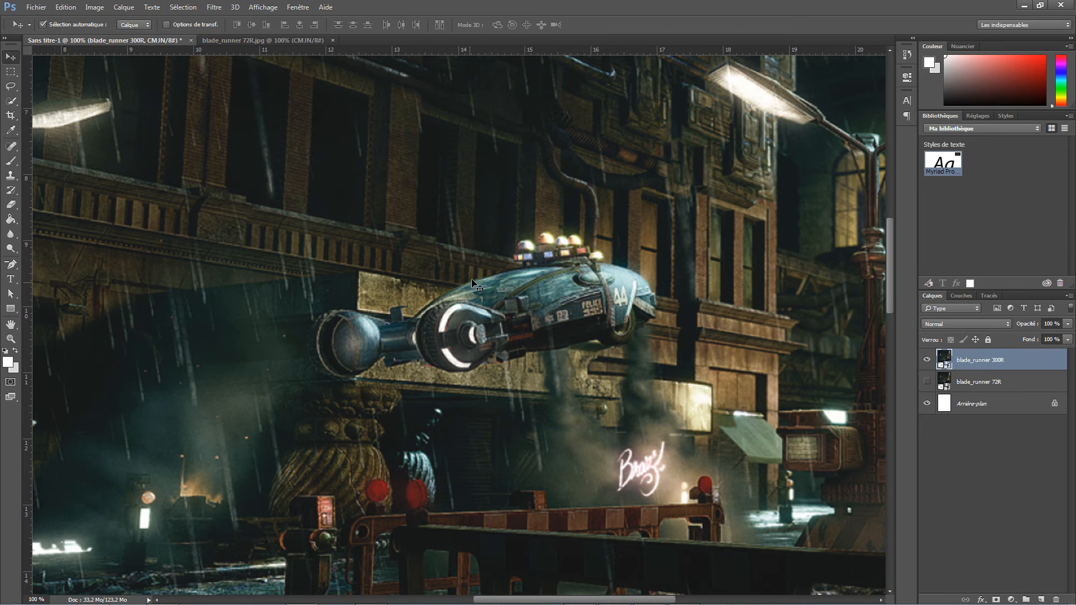
Compare the flying car's size in blade_runner 72R.jpg and Sans titre-1 at 100%, ending with blade_runner 72R.jpg viewed whole
{"action": "left_click", "coordinate": [236, 40]}
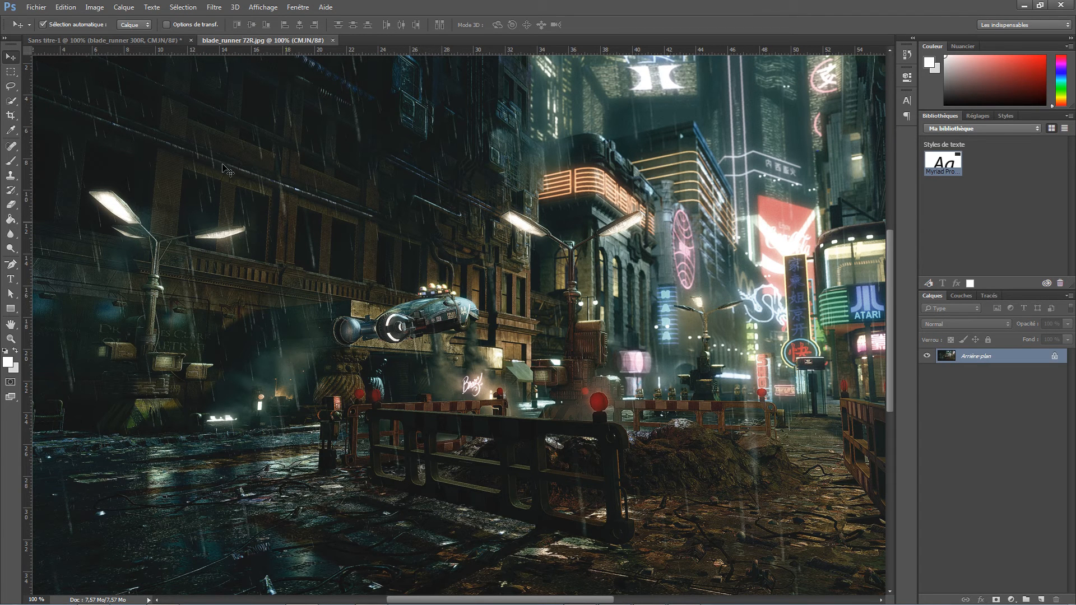
{"action": "left_click", "coordinate": [164, 38]}
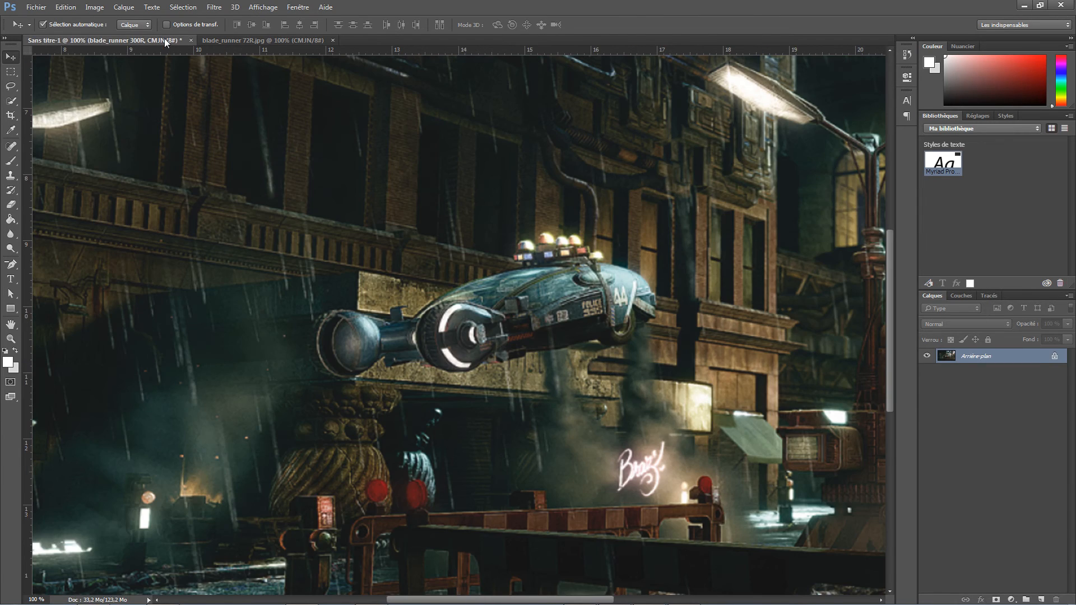
{"action": "left_click", "coordinate": [224, 41]}
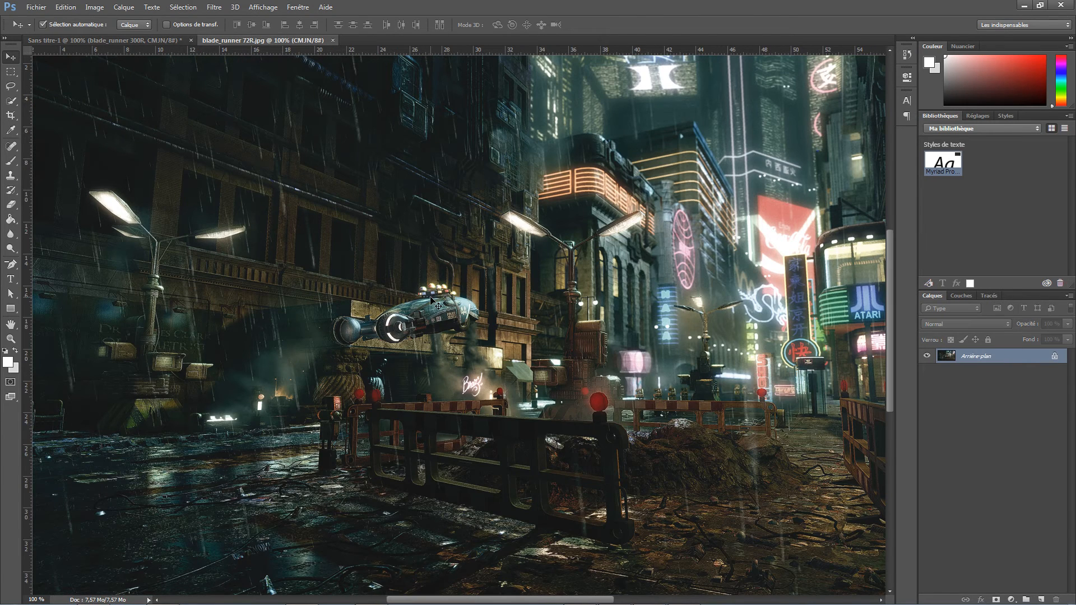
{"action": "key", "text": "ctrl+minus"}
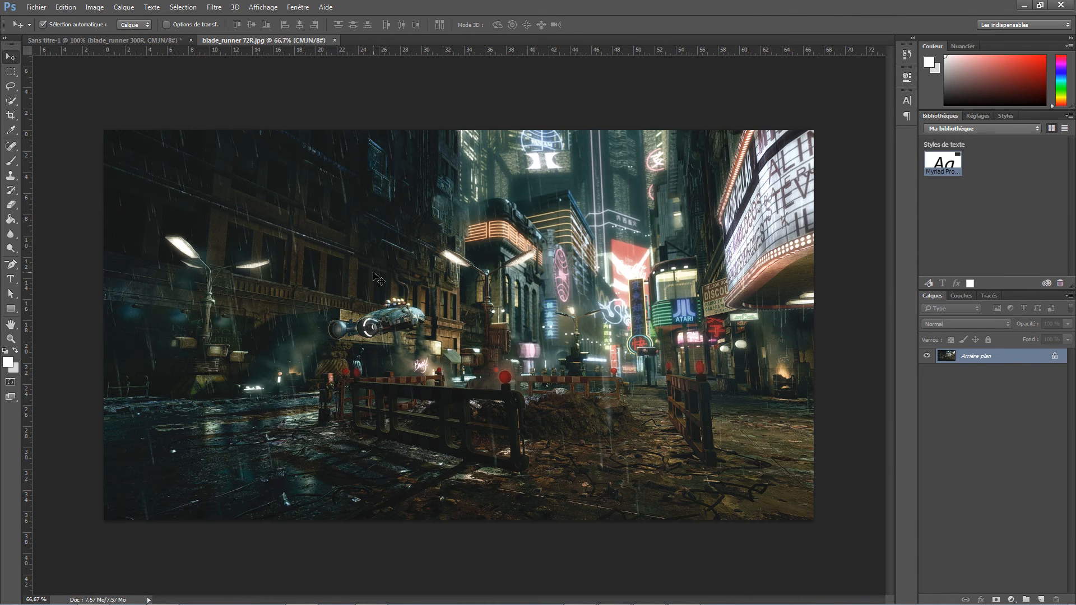
{"action": "left_click", "coordinate": [37, 8]}
{"action": "left_click", "coordinate": [47, 20]}
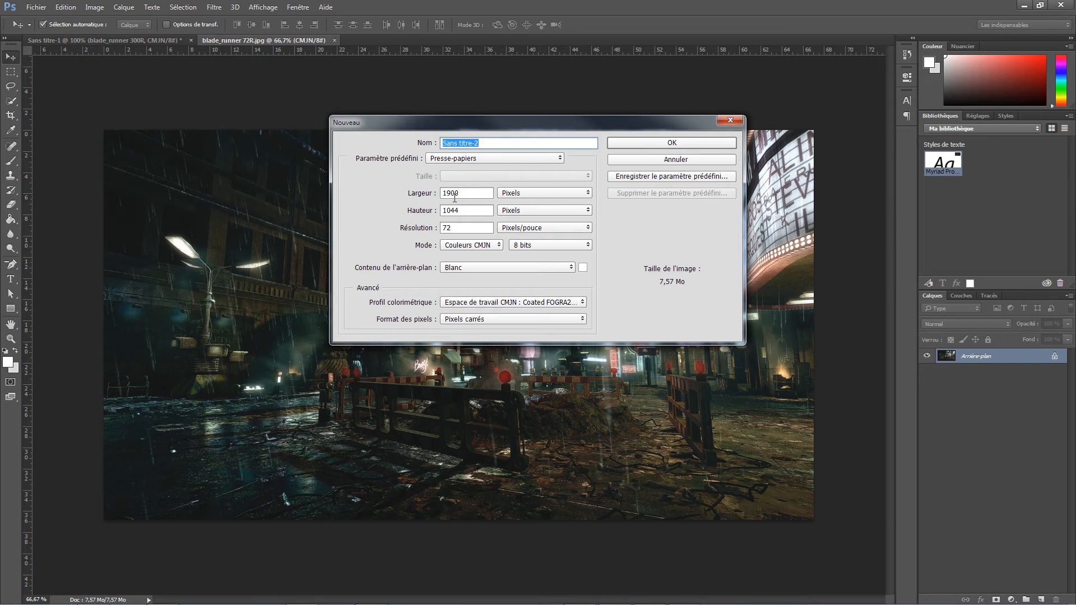
{"action": "double_click", "coordinate": [453, 225]}
{"action": "type", "text": "30"}
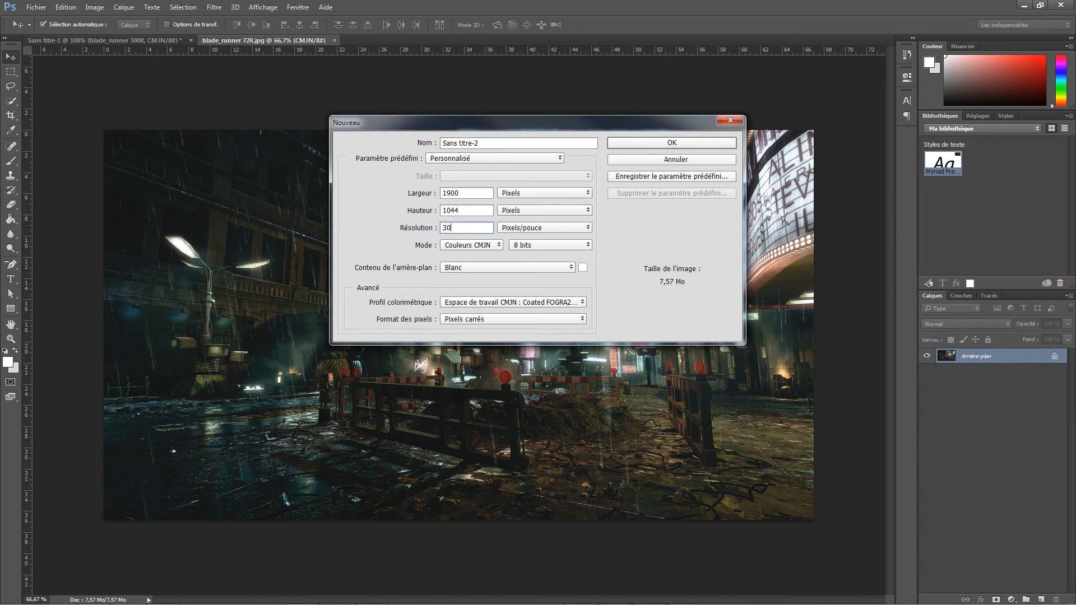
{"action": "type", "text": "0"}
{"action": "left_click", "coordinate": [640, 159]}
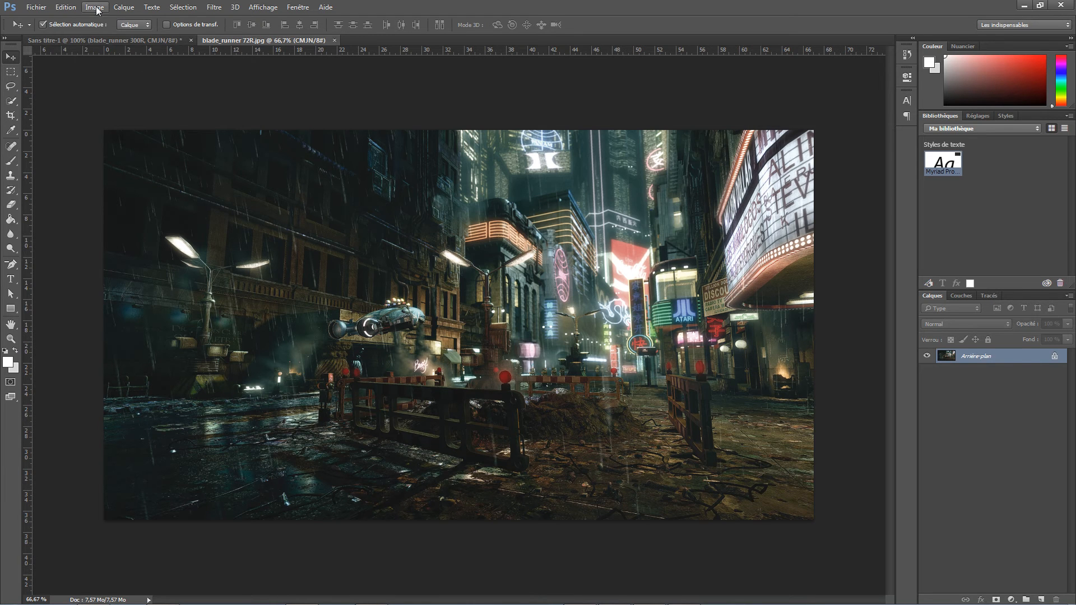
Try resampling blade_runner 72R.jpg to 300 pixels/inch with Image Size, inspect the preview and cancel the resize
{"action": "left_click", "coordinate": [99, 10]}
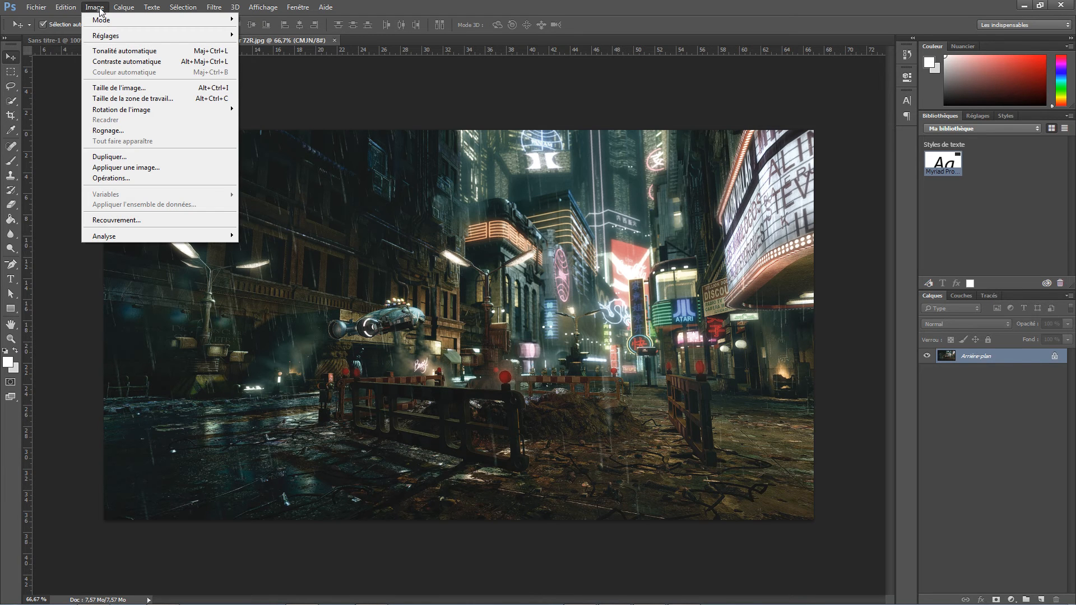
{"action": "left_click", "coordinate": [118, 88]}
{"action": "double_click", "coordinate": [609, 241]}
{"action": "type", "text": "300"}
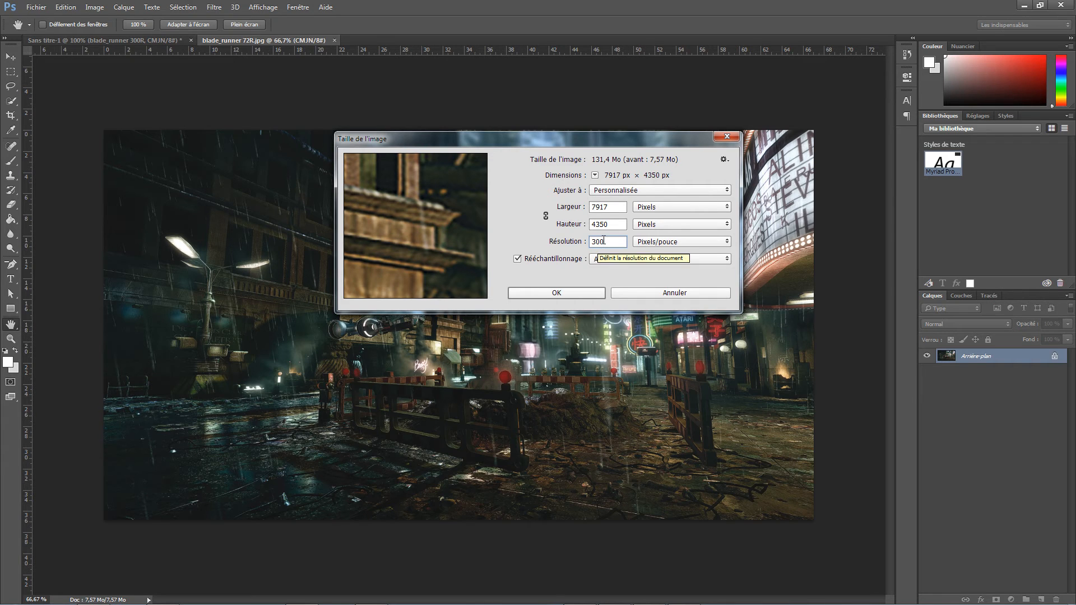
{"action": "left_click_drag", "start_coordinate": [593, 207], "coordinate": [602, 209]}
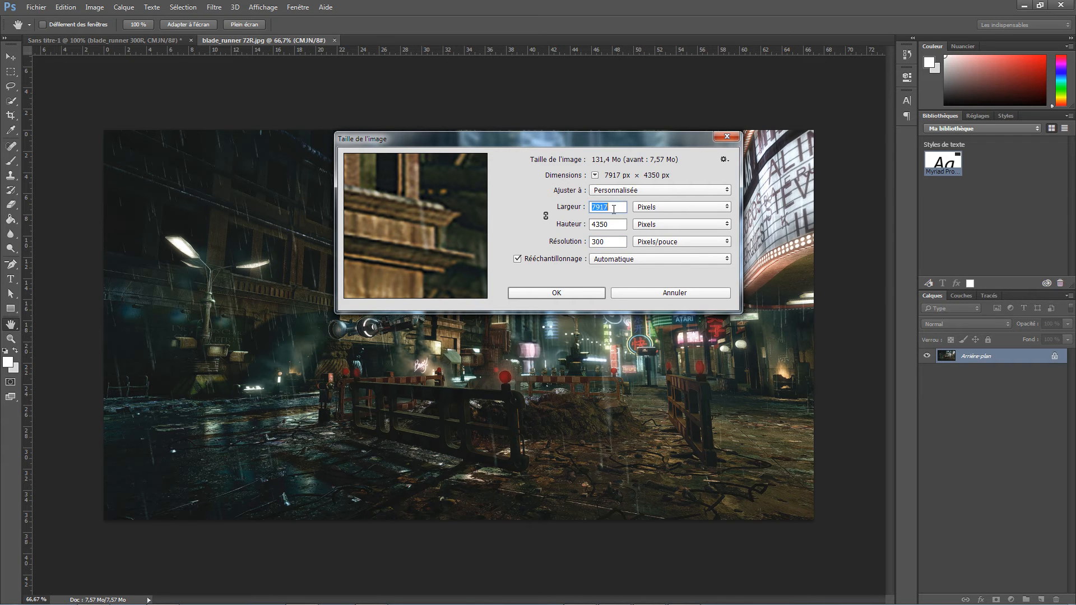
{"action": "left_click", "coordinate": [592, 226]}
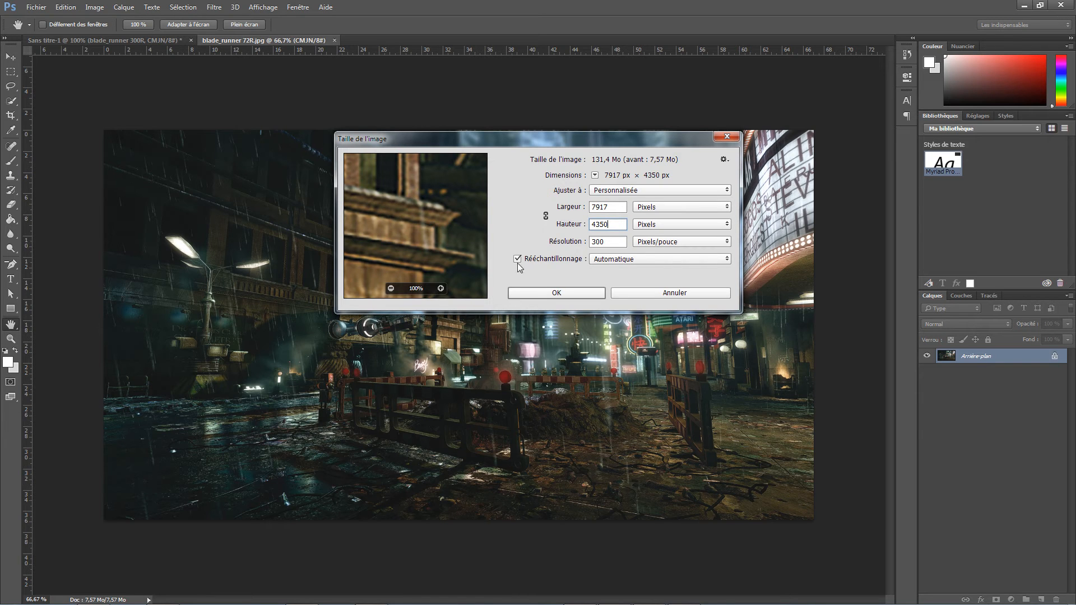
{"action": "left_click_drag", "start_coordinate": [458, 214], "coordinate": [439, 229]}
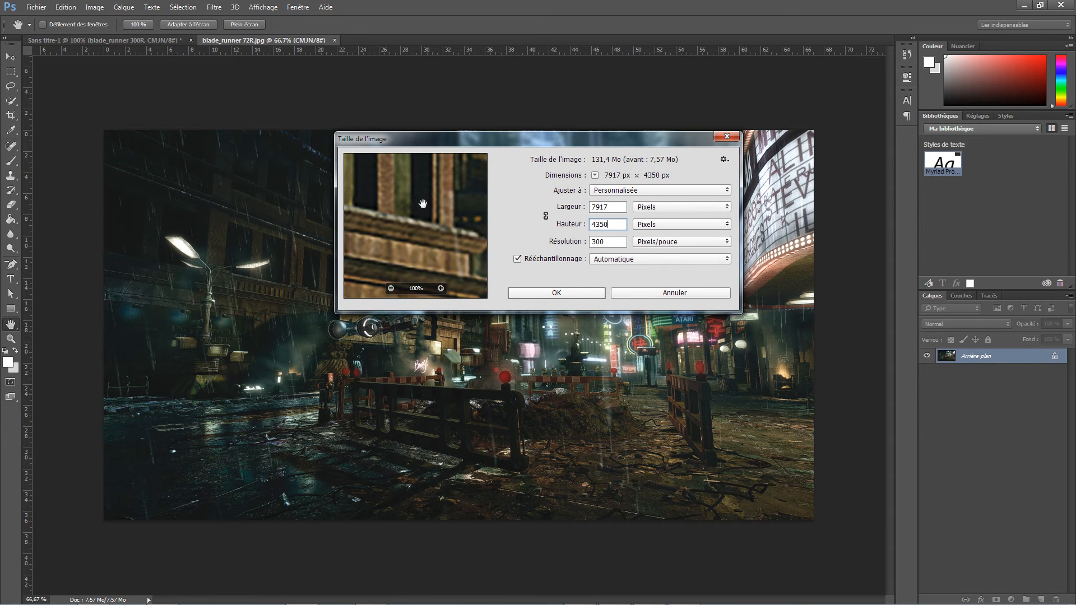
{"action": "left_click", "coordinate": [651, 293]}
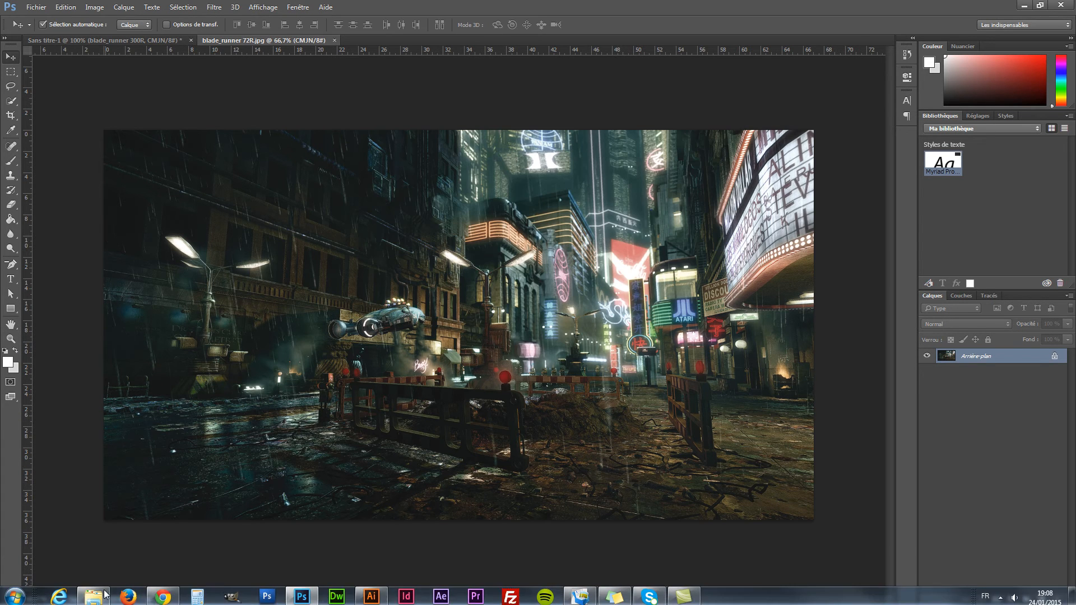
{"action": "left_click", "coordinate": [100, 598]}
{"action": "left_click_drag", "start_coordinate": [358, 89], "coordinate": [442, 39]}
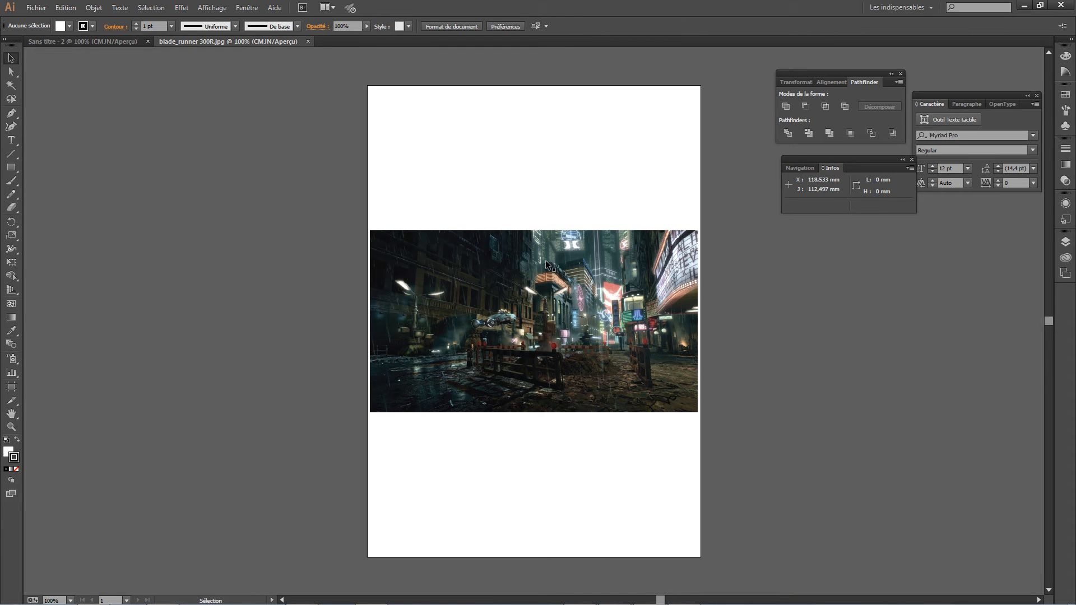
{"action": "left_click", "coordinate": [308, 41]}
{"action": "key", "text": "alt+Tab"}
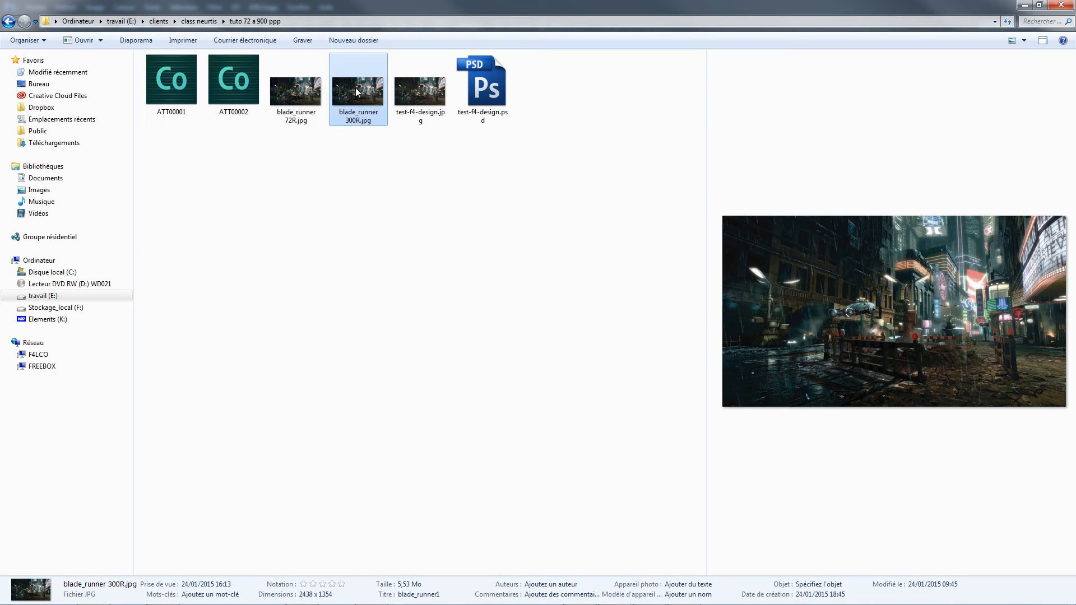
Look at the two blade_runner files in Windows Explorer, and check blade_runner 72R.jpg's dimensions and resolution in Photoshop without changing them
{"action": "left_click", "coordinate": [308, 82]}
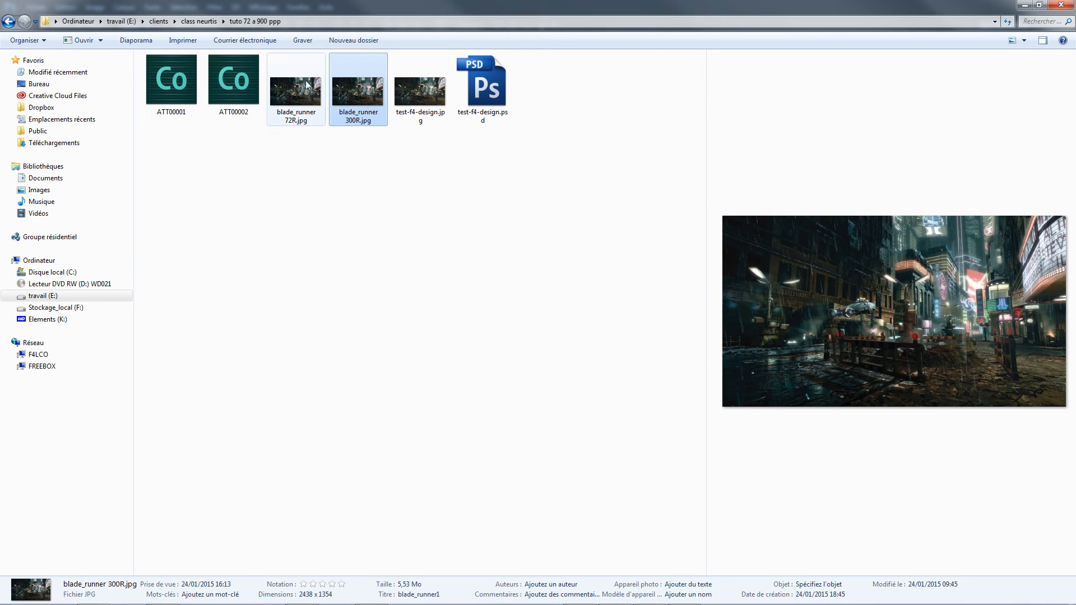
{"action": "left_click", "coordinate": [363, 82]}
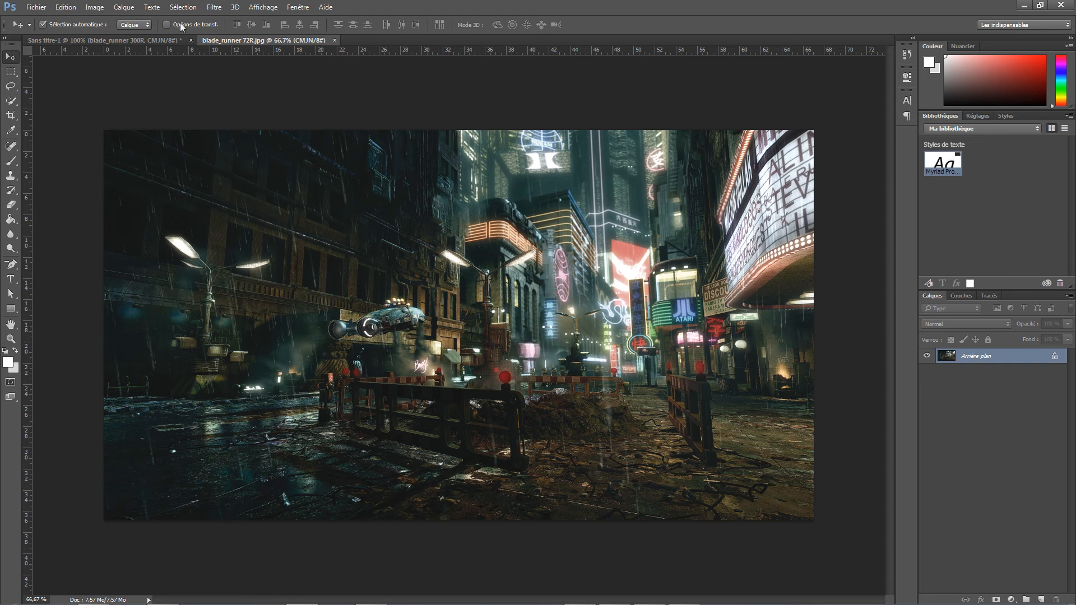
{"action": "left_click", "coordinate": [94, 8]}
{"action": "left_click", "coordinate": [107, 88]}
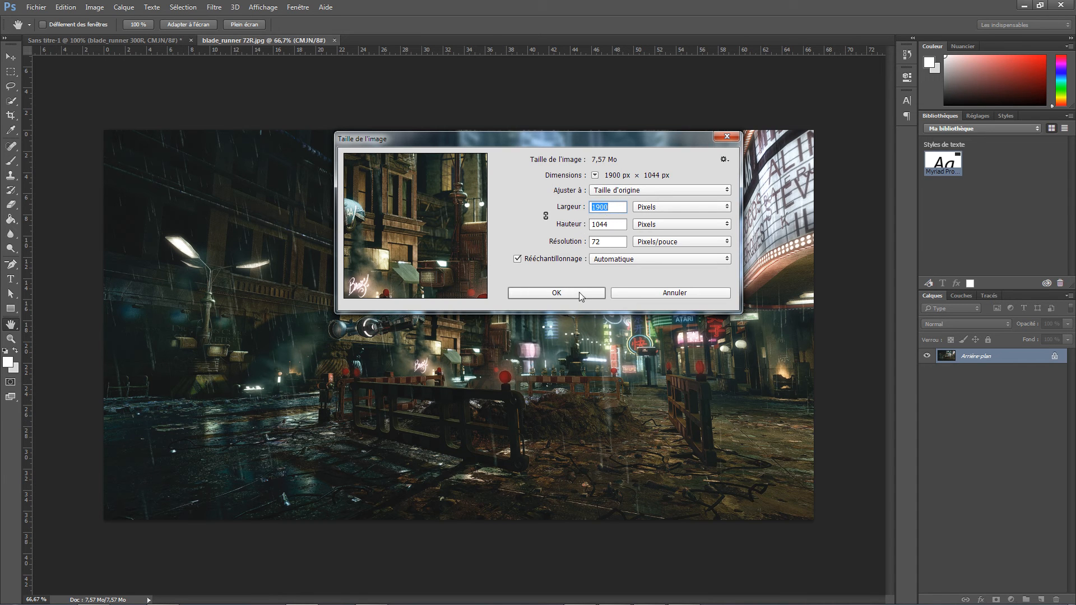
{"action": "left_click", "coordinate": [644, 294]}
{"action": "key", "text": "v"}
Create a new CMYK document of 1900 × 1044 pixels at a resolution of 300 pixels/inch
{"action": "left_click", "coordinate": [36, 7]}
{"action": "left_click", "coordinate": [48, 20]}
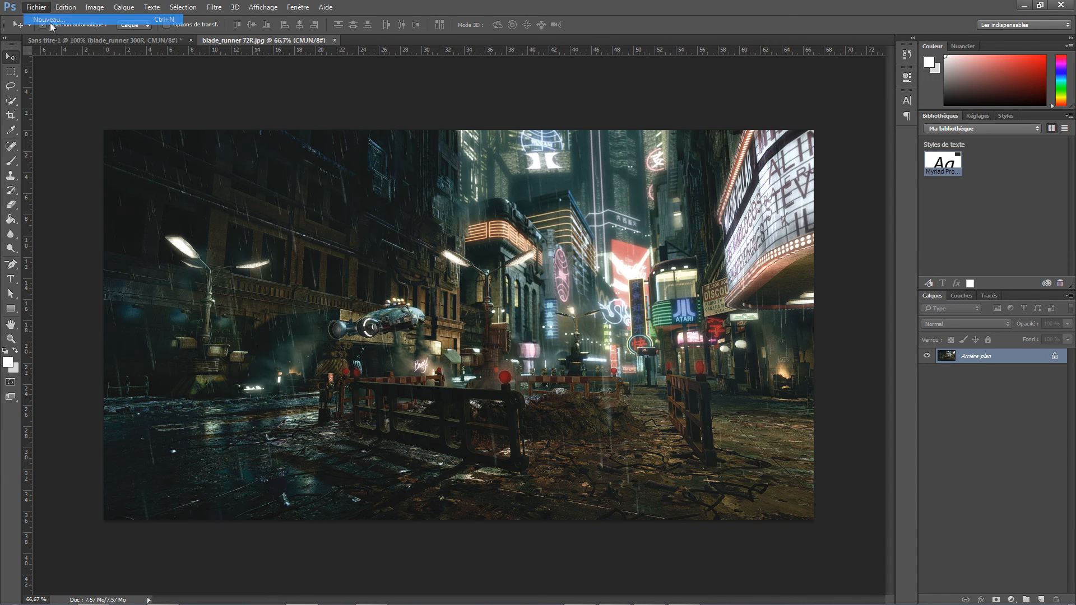
{"action": "left_click", "coordinate": [461, 192]}
{"action": "left_click_drag", "start_coordinate": [462, 192], "coordinate": [435, 210]}
{"action": "left_click_drag", "start_coordinate": [454, 228], "coordinate": [428, 228]}
{"action": "type", "text": "300"}
{"action": "key", "text": "shift+Tab"}
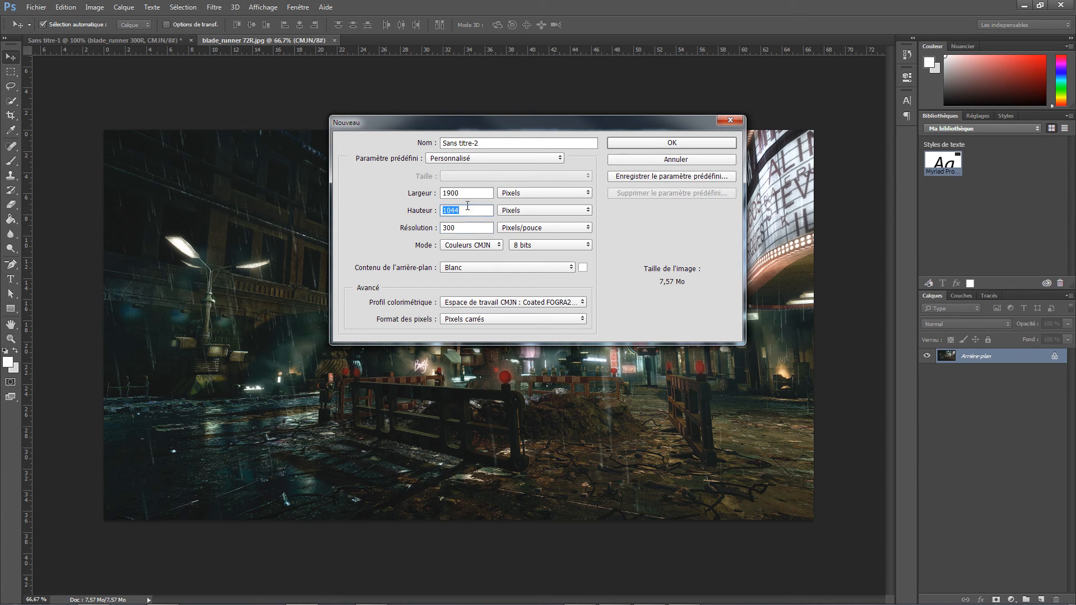
{"action": "left_click", "coordinate": [634, 137]}
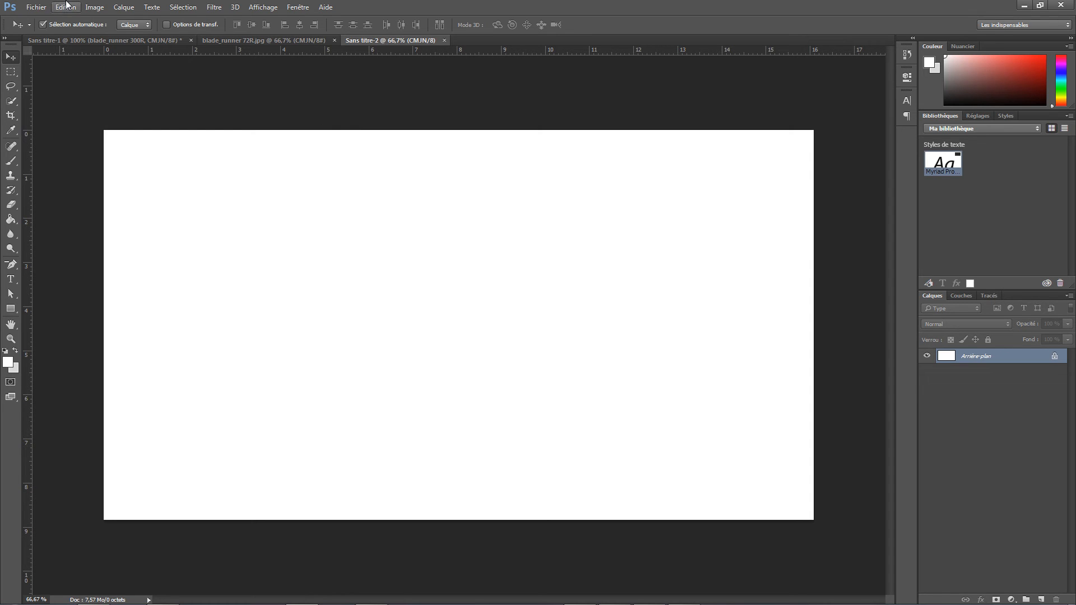
Place blade_runner 72R.jpg from Windows Explorer into the new 300 ppi document and accept the import
{"action": "left_click", "coordinate": [37, 8]}
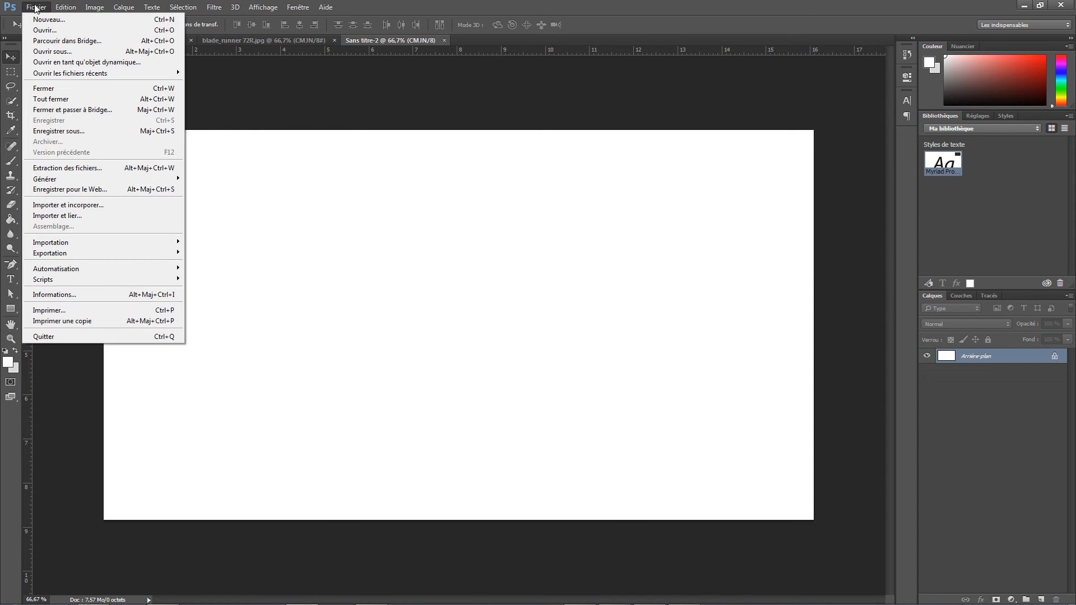
{"action": "left_click", "coordinate": [83, 588]}
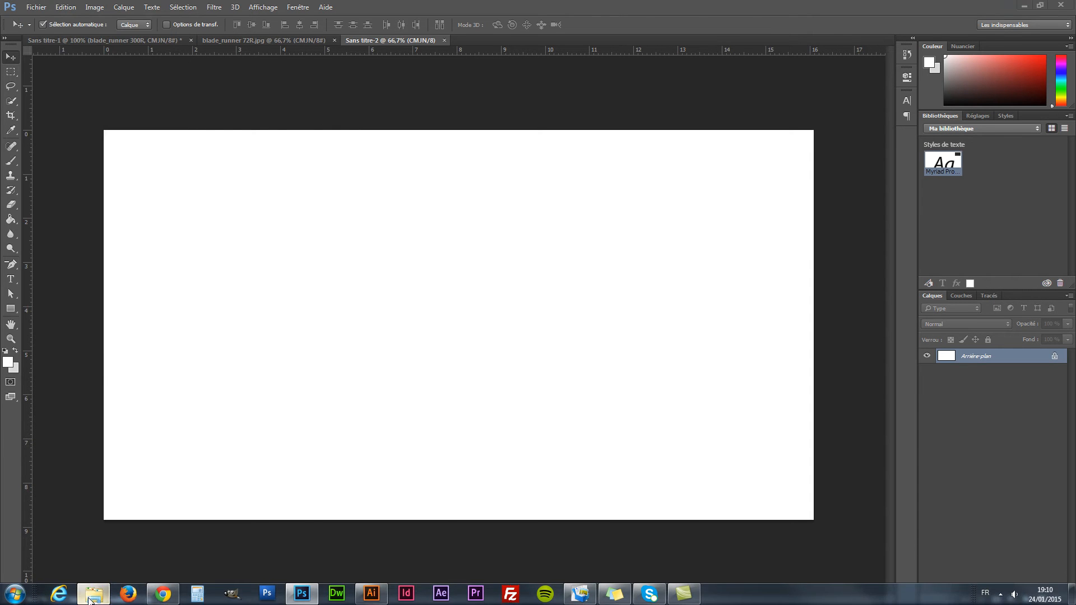
{"action": "left_click", "coordinate": [92, 596]}
{"action": "left_click", "coordinate": [424, 156]}
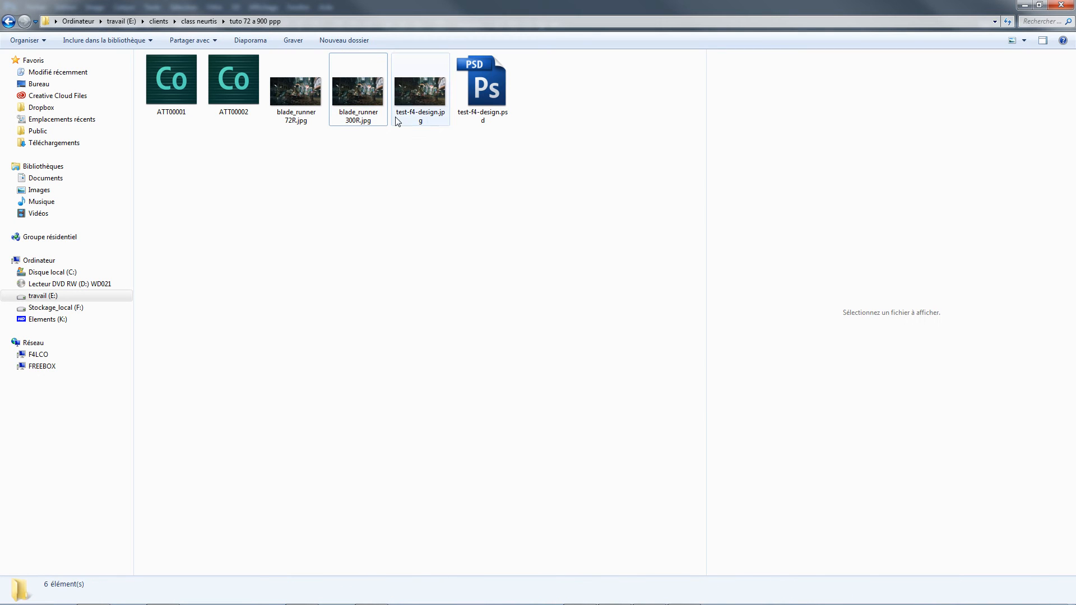
{"action": "left_click", "coordinate": [370, 100]}
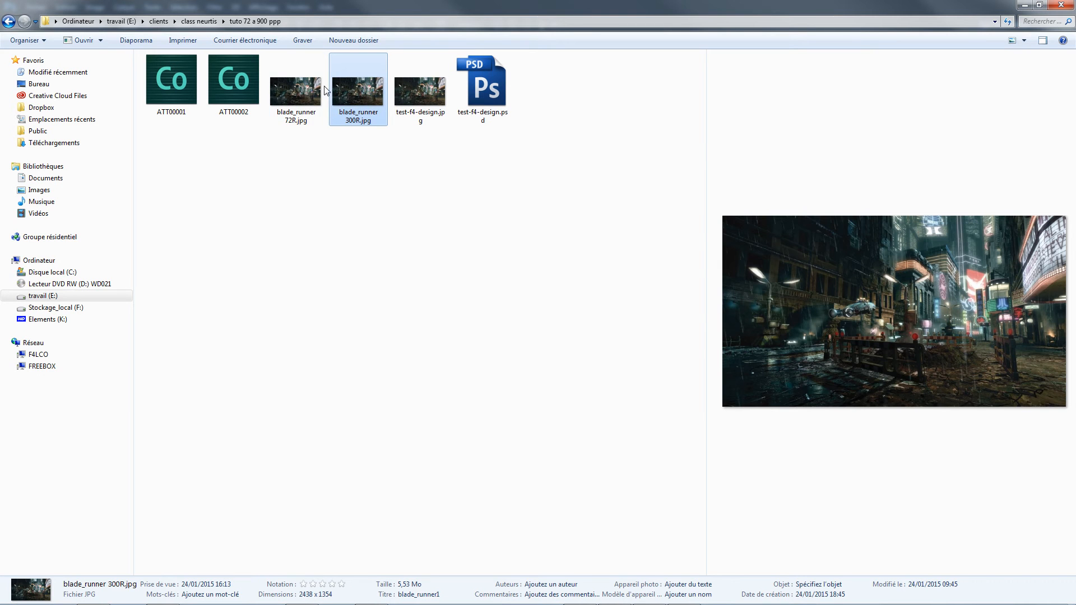
{"action": "left_click", "coordinate": [295, 82]}
{"action": "left_click_drag", "start_coordinate": [298, 83], "coordinate": [418, 258]}
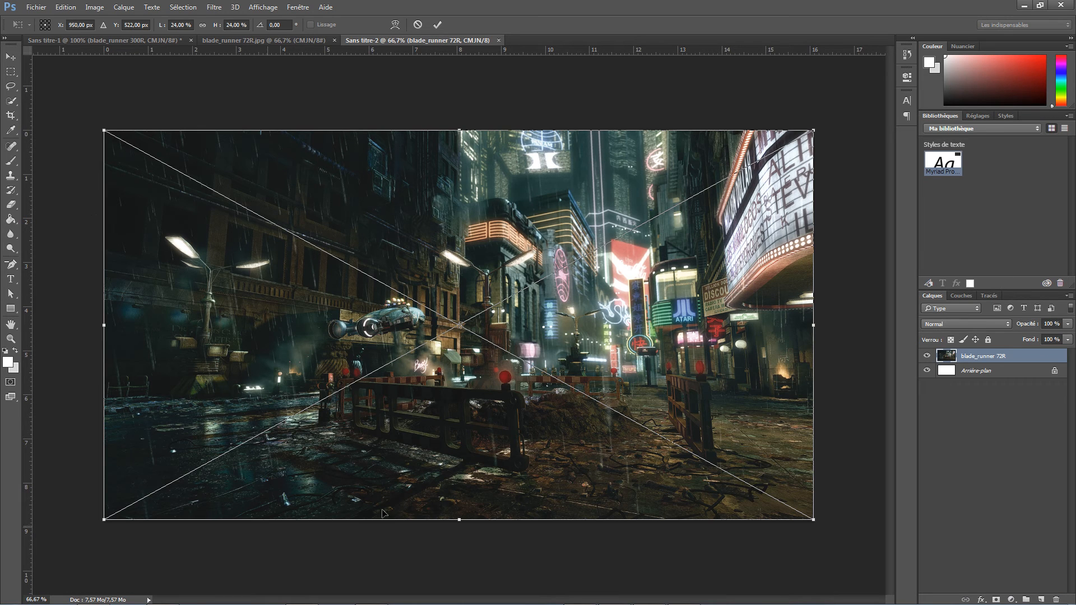
{"action": "left_click", "coordinate": [11, 57]}
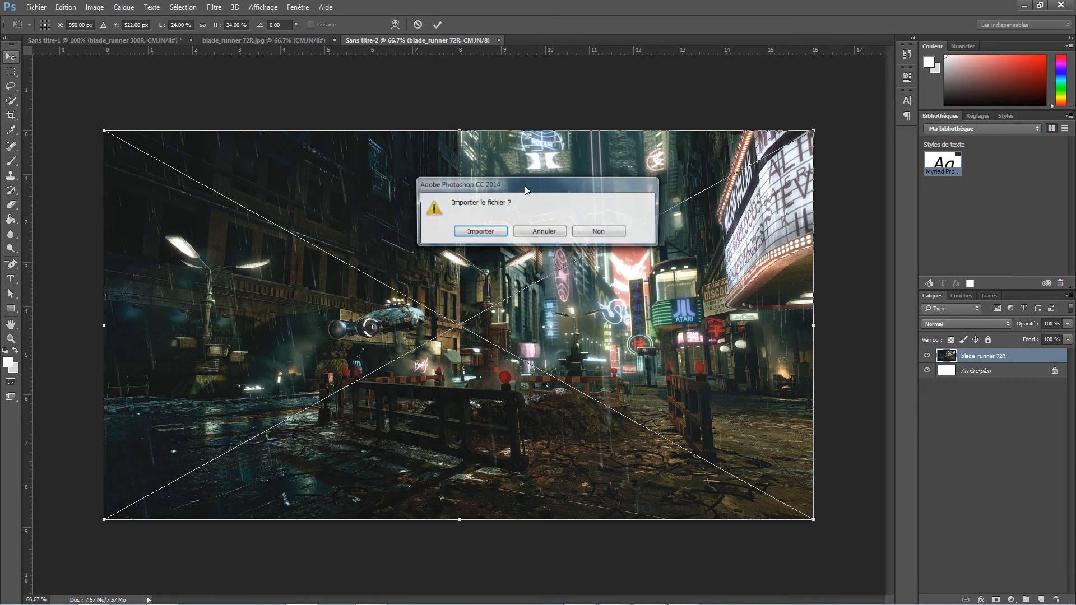
{"action": "left_click", "coordinate": [480, 232]}
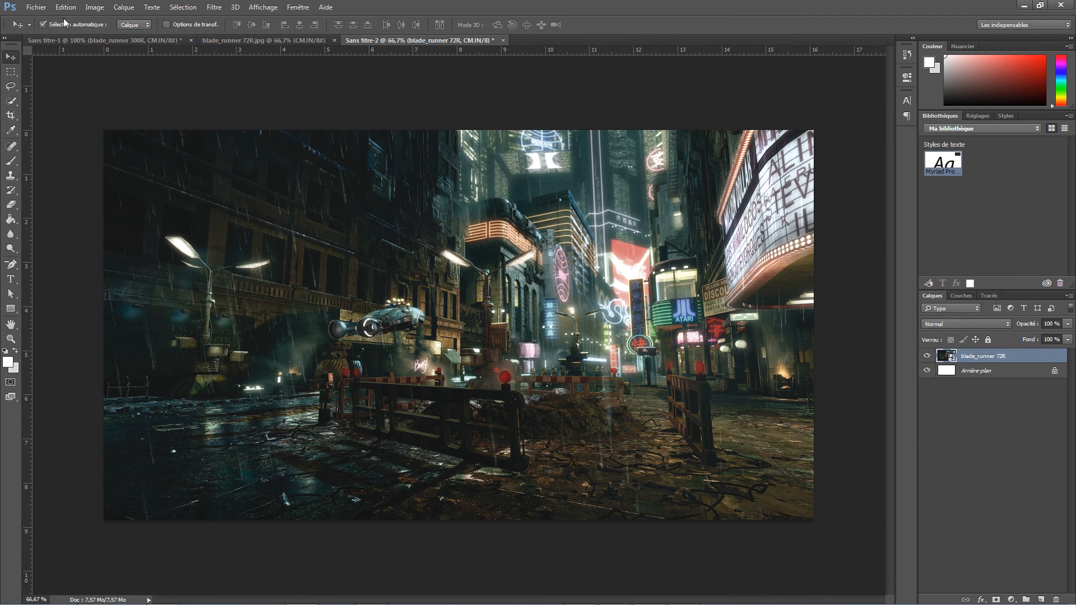
Save the 300 ppi document as test-f4-design.psd in Photoshop format, replacing the existing file and keeping Maximize Compatibility enabled
{"action": "left_click", "coordinate": [36, 7]}
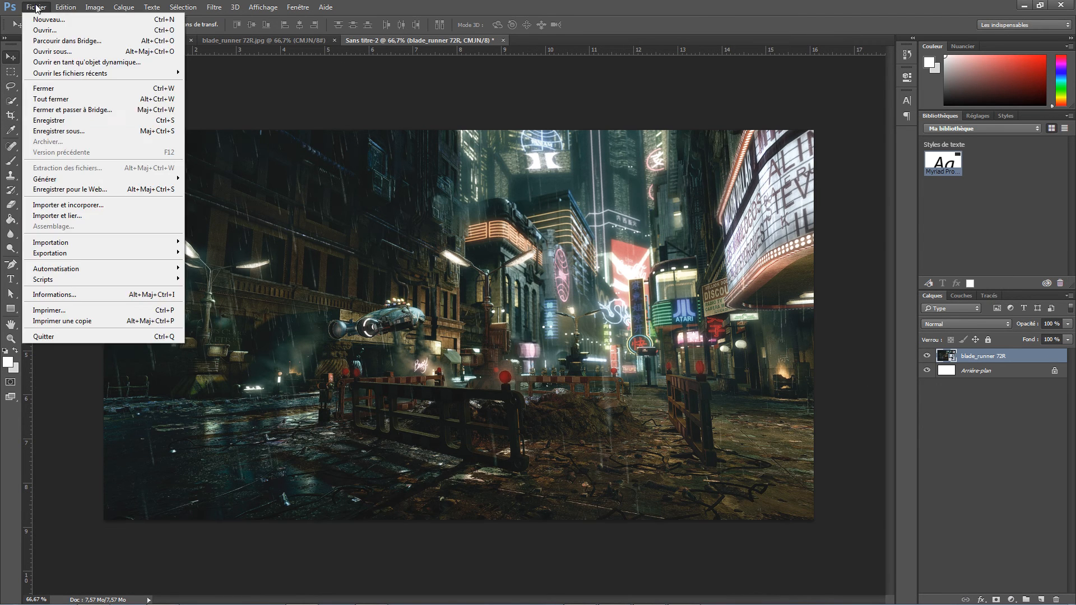
{"action": "left_click", "coordinate": [63, 137]}
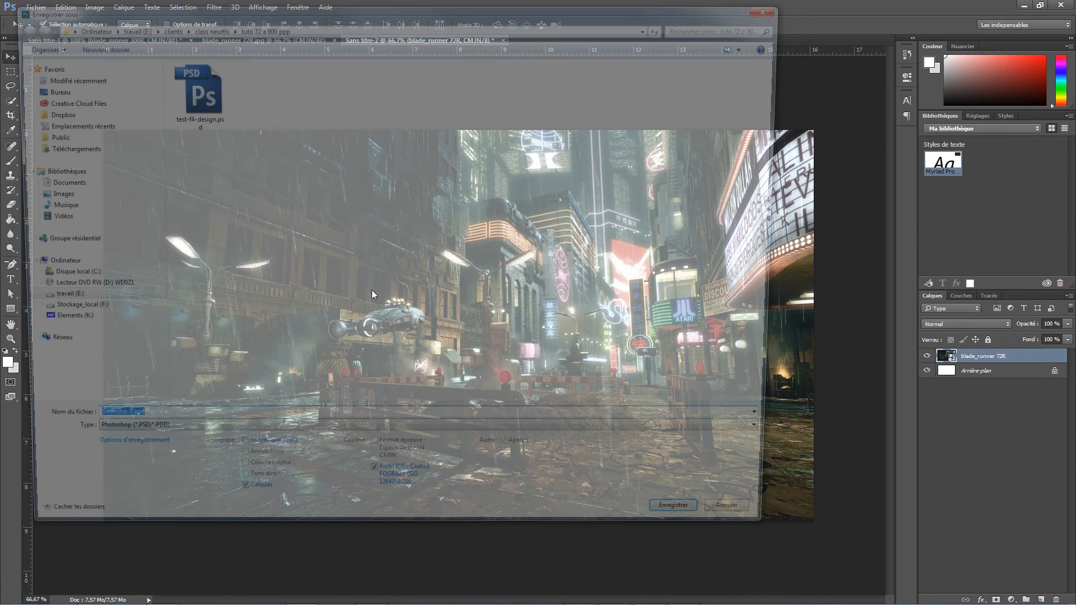
{"action": "left_click", "coordinate": [192, 102]}
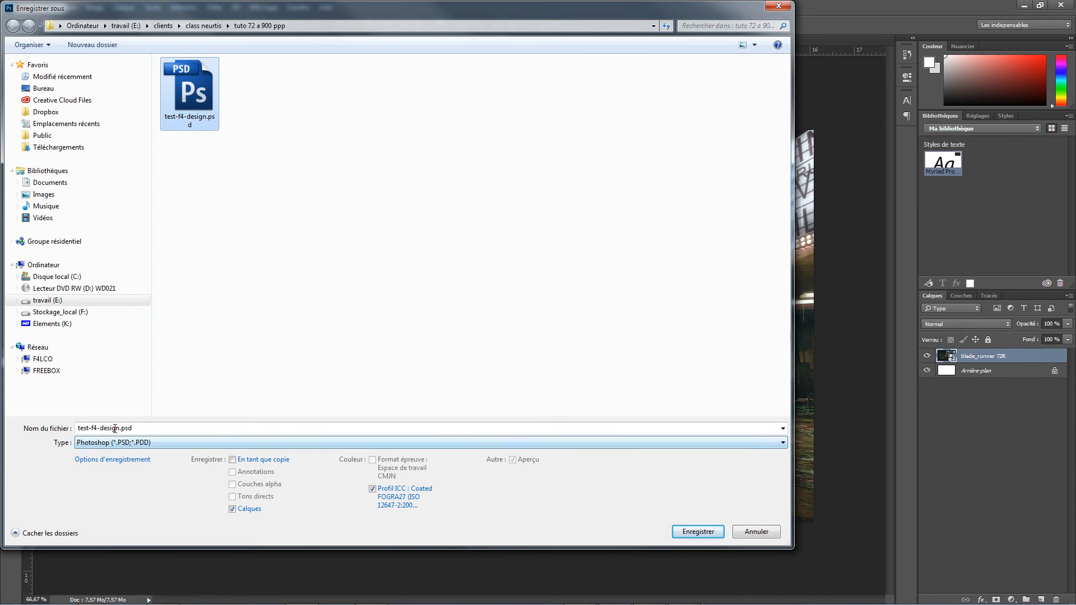
{"action": "left_click", "coordinate": [706, 536]}
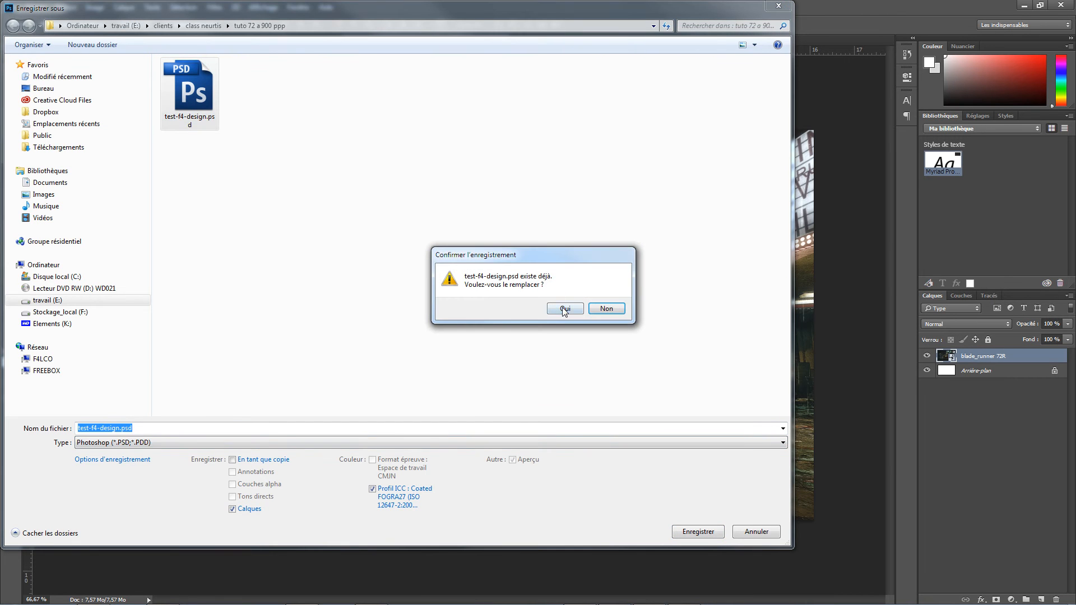
{"action": "left_click", "coordinate": [564, 308]}
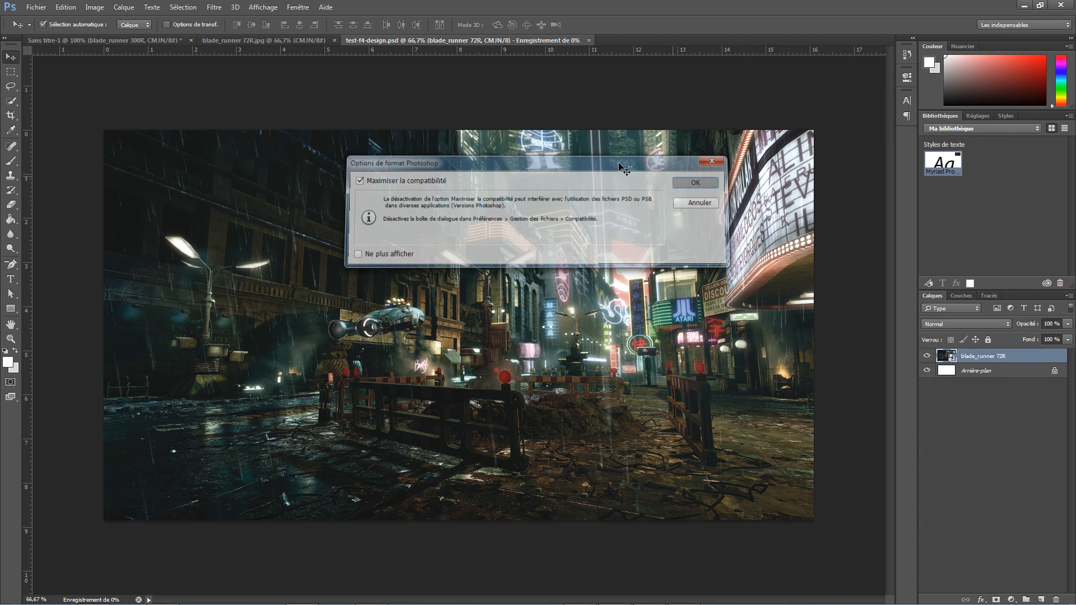
{"action": "key", "text": "Return"}
Check the pixel dimensions and resolution of test-f4-design.psd with Image Size without changing them
{"action": "left_click", "coordinate": [101, 7]}
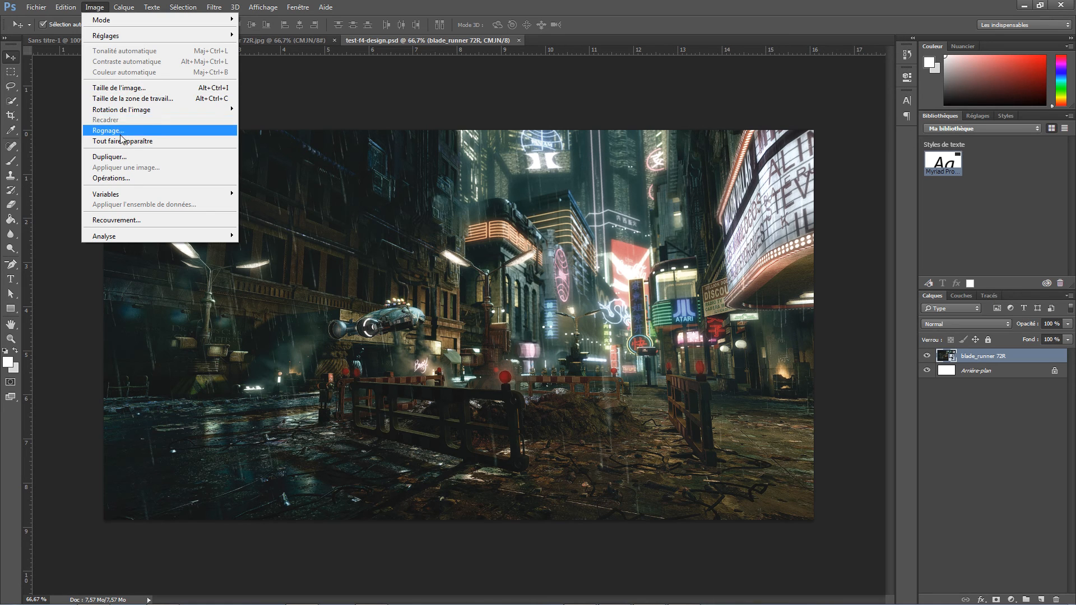
{"action": "left_click", "coordinate": [119, 88]}
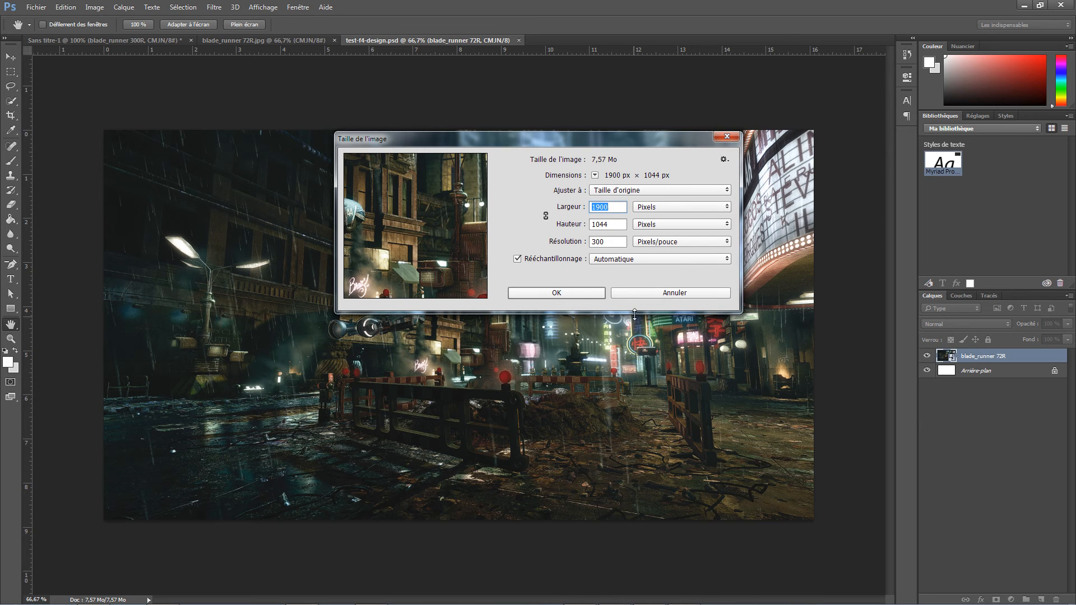
{"action": "left_click", "coordinate": [639, 293]}
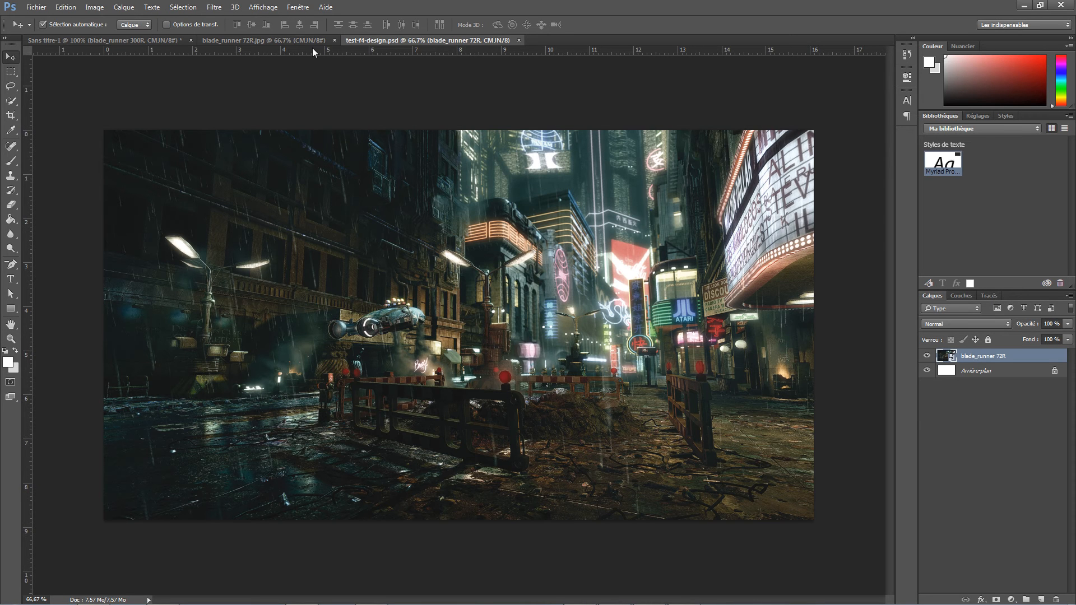
Save a JPEG copy as test-f4-design.jpg, replacing the existing file, with Maximum quality 12 and the progressive format with 3 passes
{"action": "left_click", "coordinate": [36, 7]}
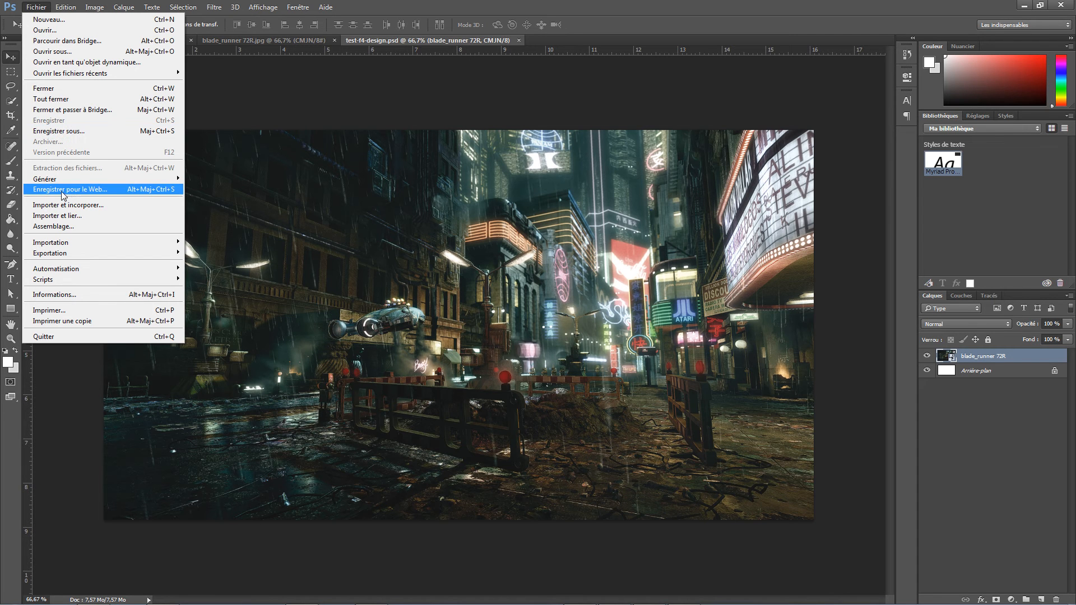
{"action": "left_click", "coordinate": [63, 131]}
{"action": "left_click", "coordinate": [140, 442]}
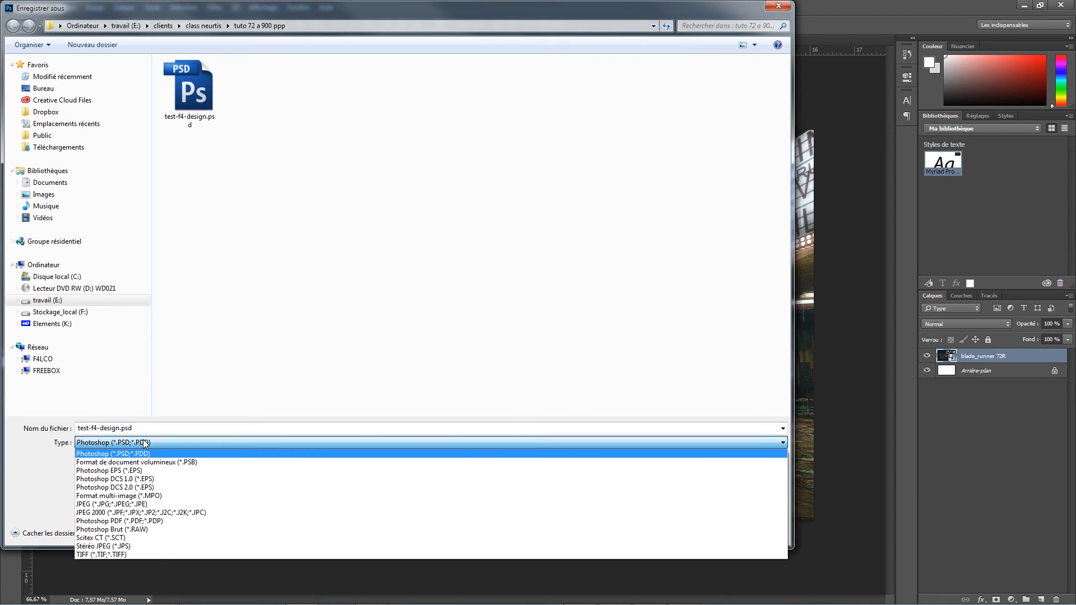
{"action": "left_click", "coordinate": [105, 505]}
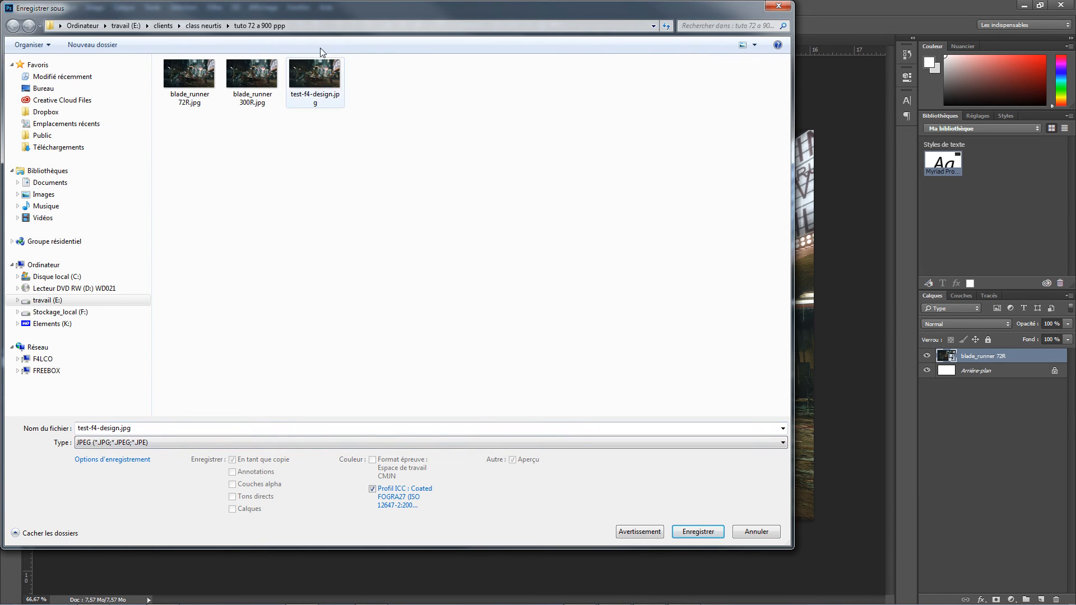
{"action": "left_click", "coordinate": [325, 72]}
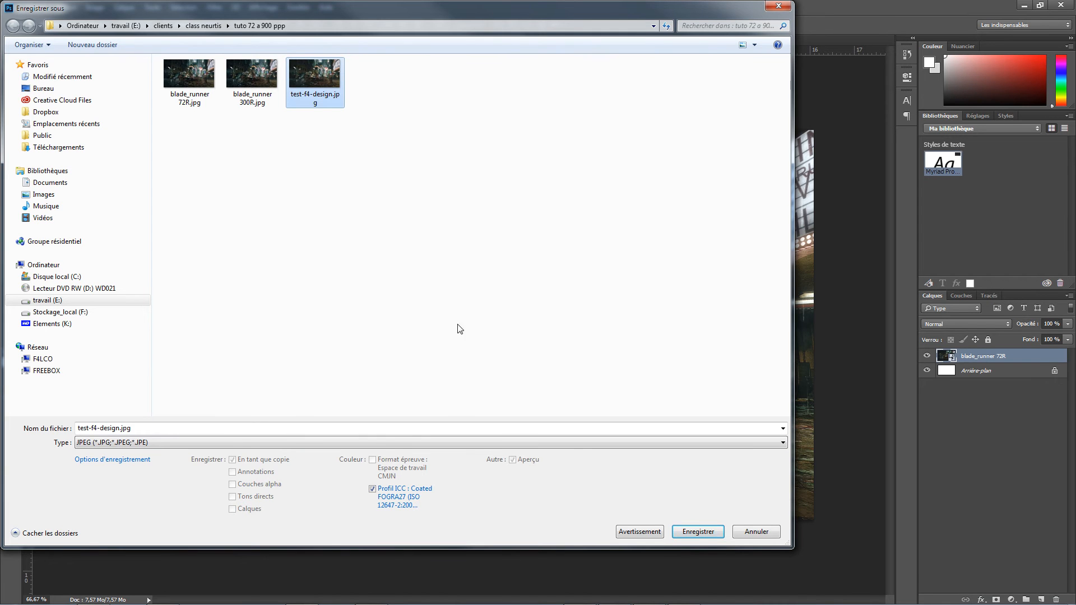
{"action": "left_click", "coordinate": [678, 530]}
{"action": "left_click", "coordinate": [549, 309]}
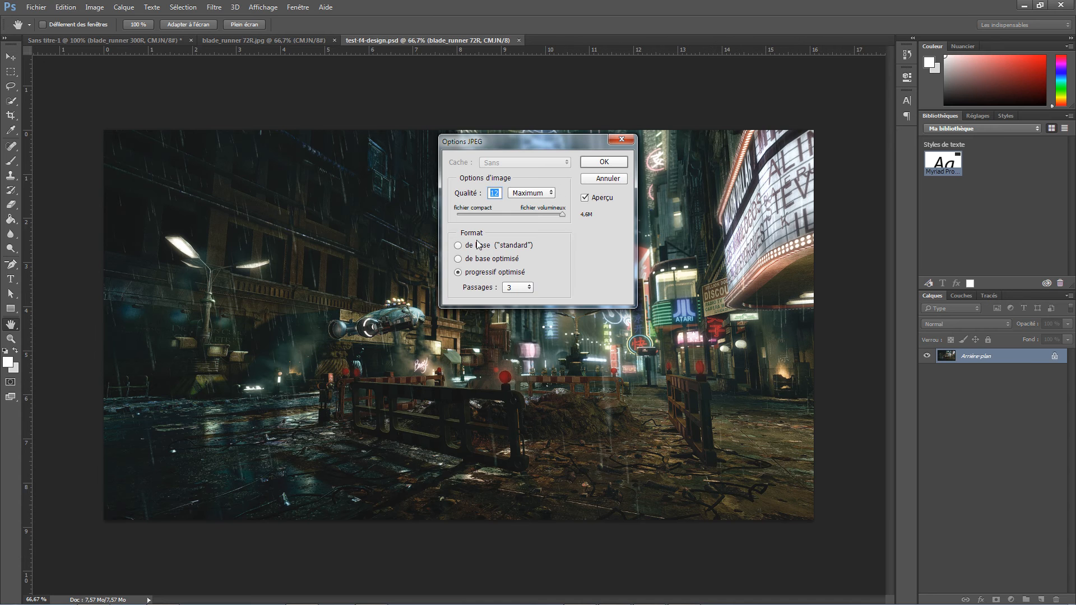
{"action": "left_click", "coordinate": [604, 163]}
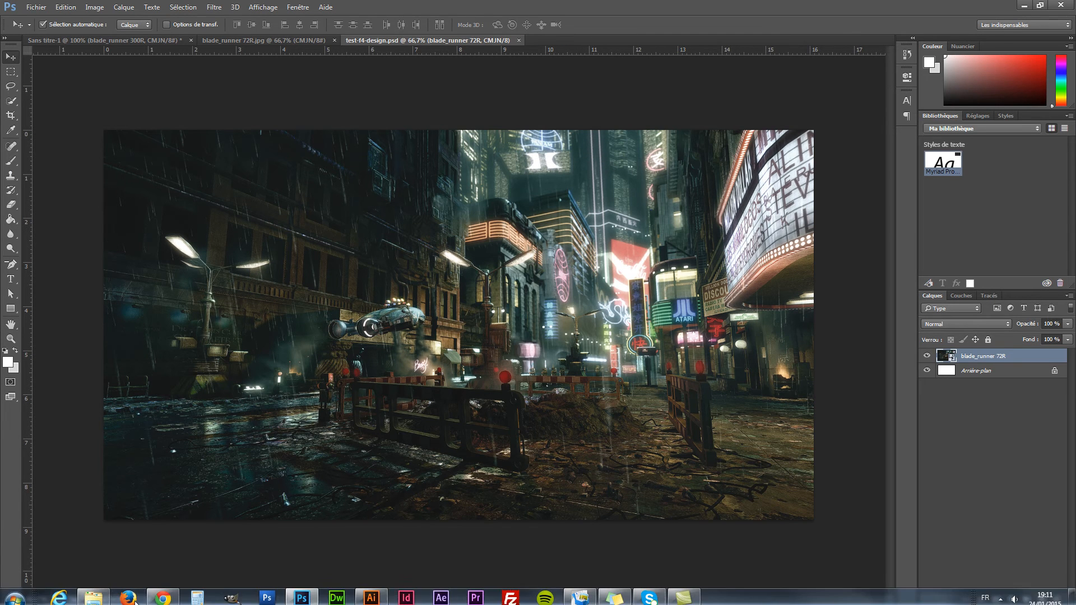
Check the dimensions and resolution of test-f4-design.jpg in its detailed file properties in Windows Explorer
{"action": "left_click", "coordinate": [95, 594]}
{"action": "left_click", "coordinate": [414, 103]}
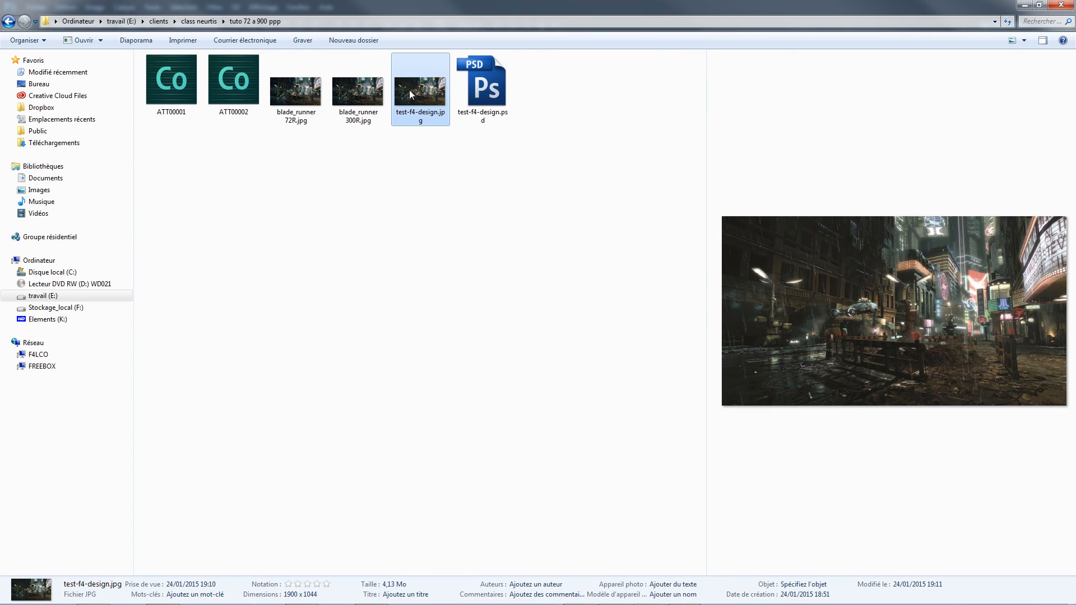
{"action": "right_click", "coordinate": [399, 93]}
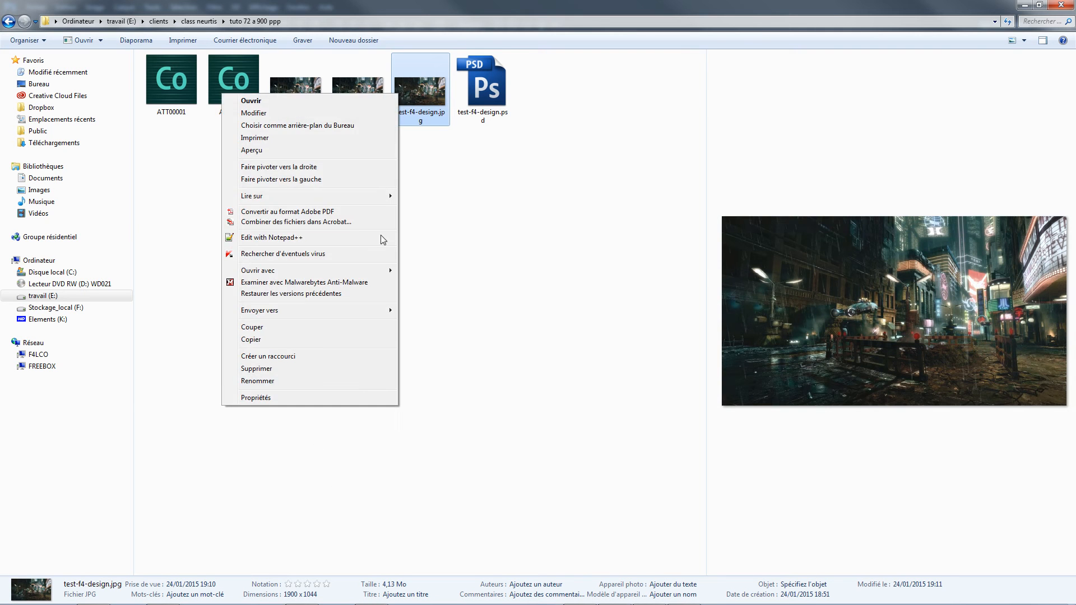
{"action": "left_click", "coordinate": [262, 399]}
{"action": "left_click", "coordinate": [476, 120]}
{"action": "scroll", "coordinate": [533, 215], "scroll_direction": "down", "scroll_amount": 2}
{"action": "scroll", "coordinate": [533, 215], "scroll_direction": "down", "scroll_amount": 3}
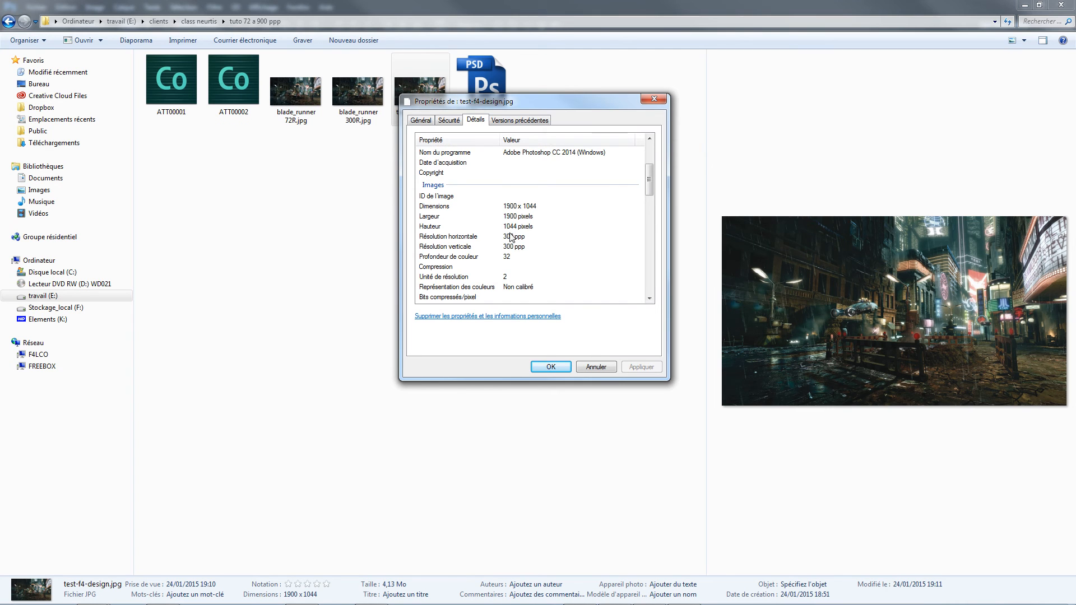
{"action": "left_click", "coordinate": [604, 367]}
Open test-f4-design.jpg from Windows Explorer in Photoshop and show both it and blade_runner 72R.jpg at 100%
{"action": "left_click_drag", "start_coordinate": [425, 95], "coordinate": [663, 67]}
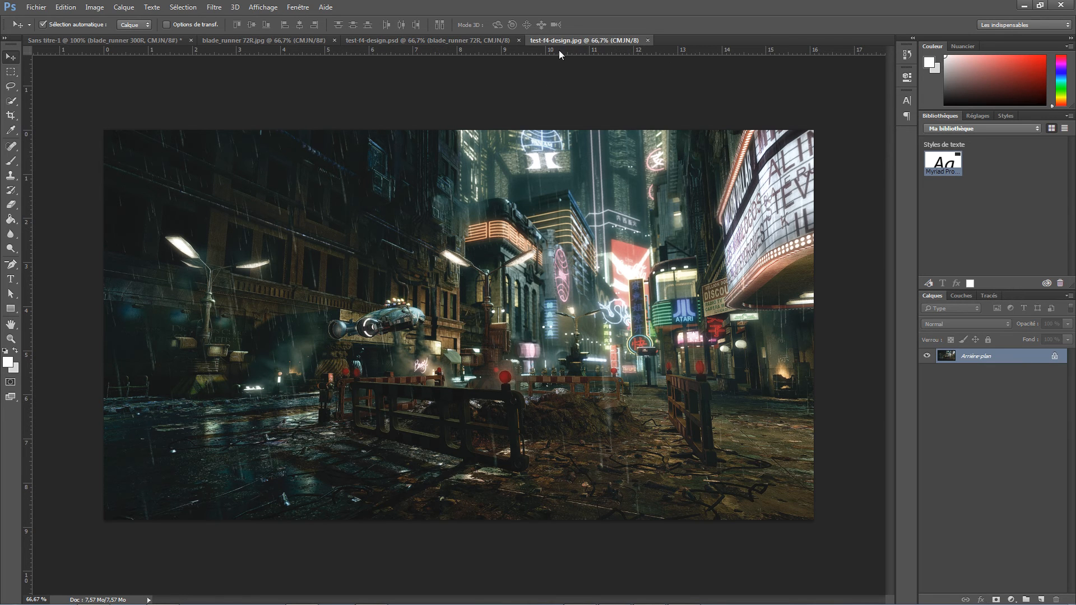
{"action": "left_click", "coordinate": [267, 42]}
{"action": "key", "text": "ctrl+plus"}
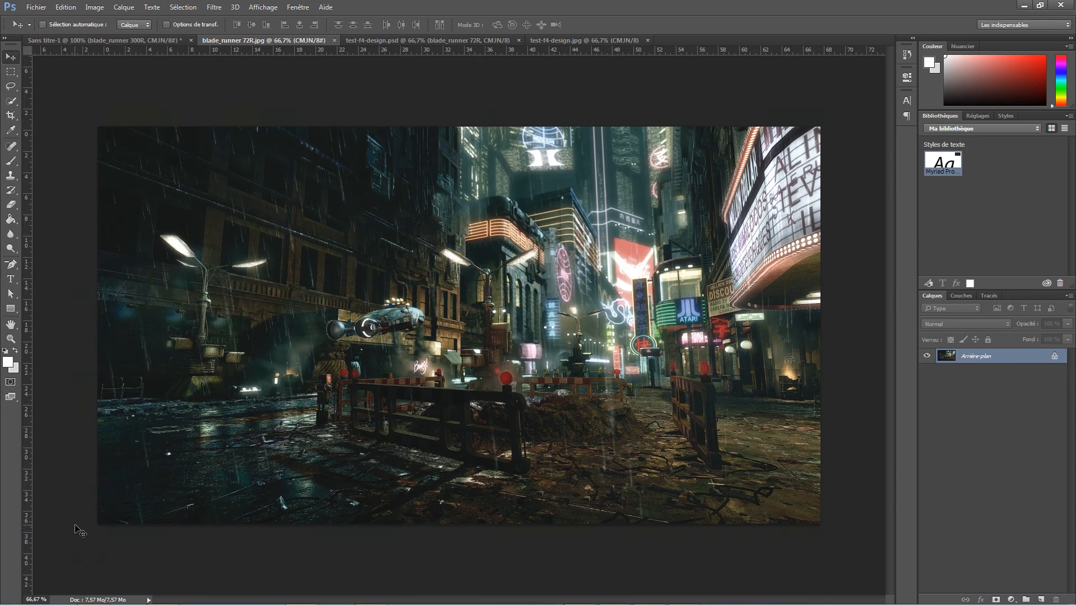
{"action": "key", "text": "ctrl+Tab"}
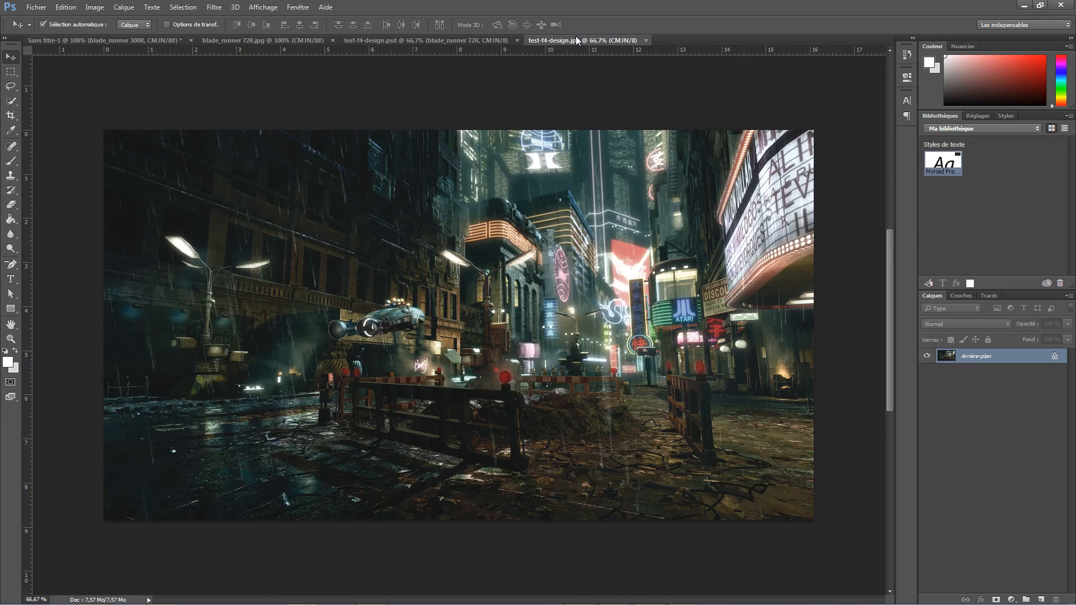
{"action": "key", "text": "ctrl+plus"}
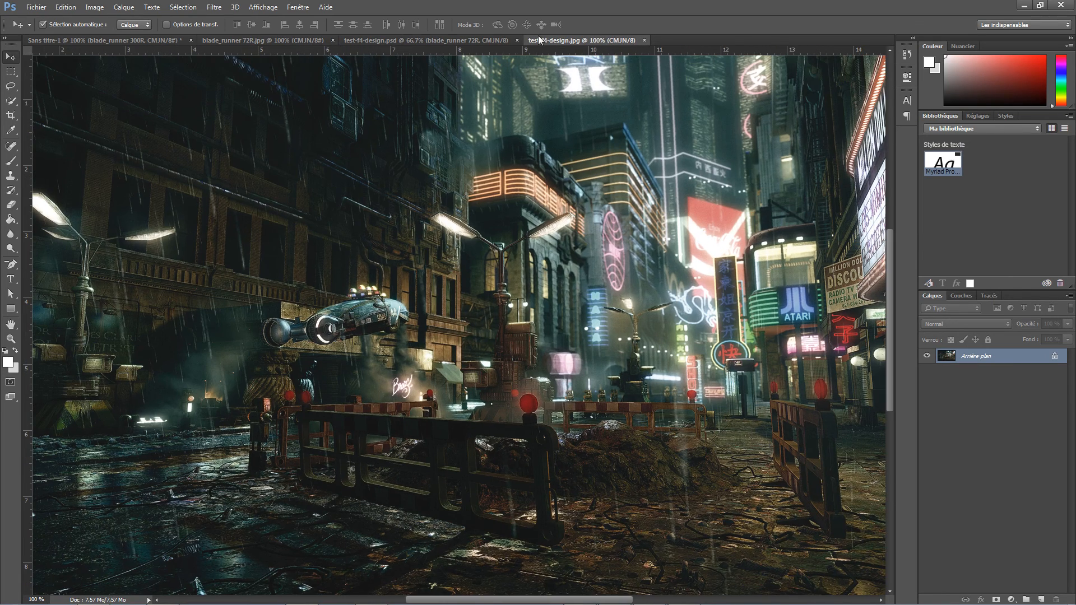
Reorder the open documents so that test-f4-design.jpg comes directly after blade_runner 72R.jpg
{"action": "left_click", "coordinate": [306, 44]}
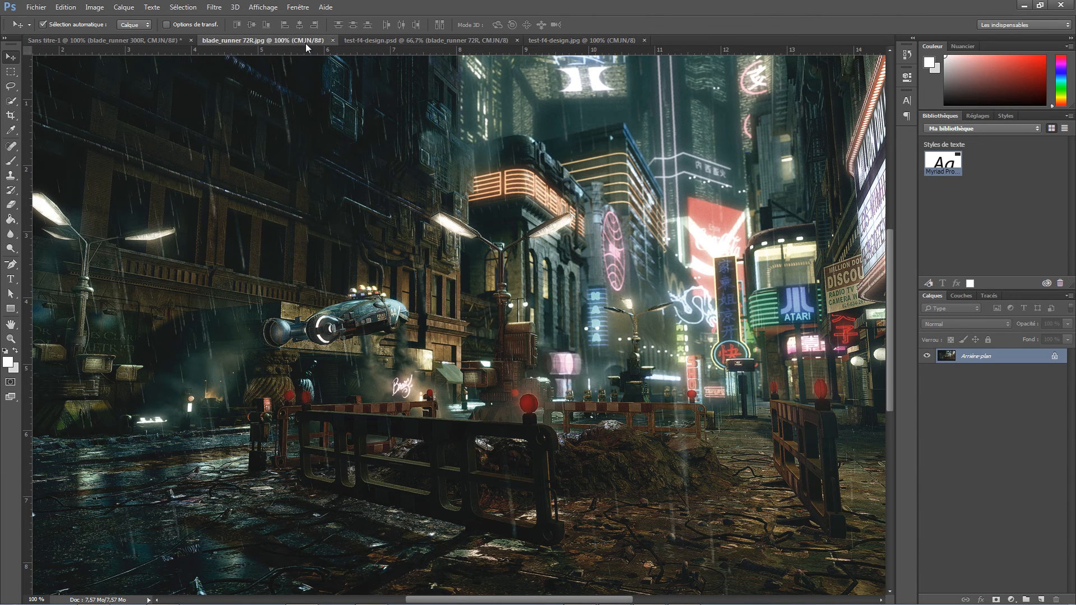
{"action": "left_click", "coordinate": [559, 43]}
{"action": "left_click_drag", "start_coordinate": [558, 43], "coordinate": [392, 42]}
Compare blade_runner 72R.jpg with test-f4-design.jpg at 100% by alternating between the two documents
{"action": "left_click", "coordinate": [314, 42]}
{"action": "left_click", "coordinate": [493, 42]}
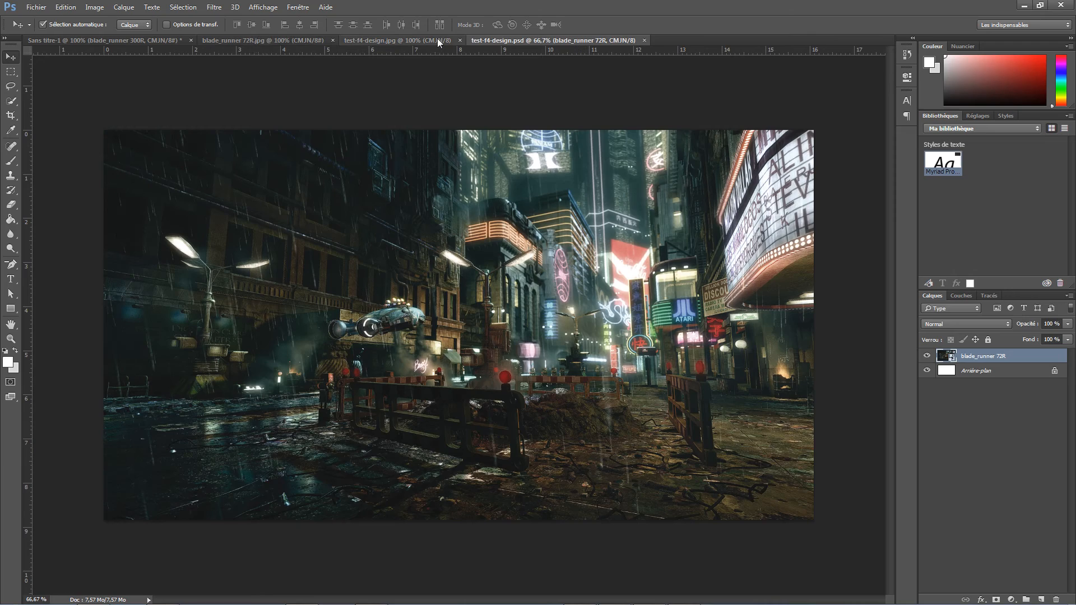
{"action": "left_click", "coordinate": [296, 42]}
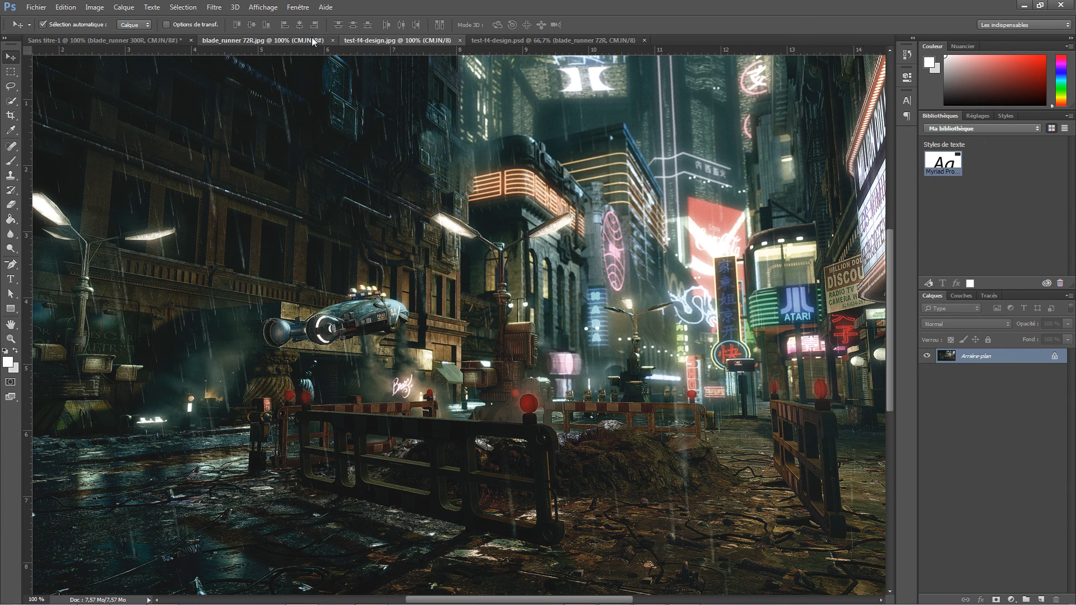
{"action": "left_click", "coordinate": [381, 40]}
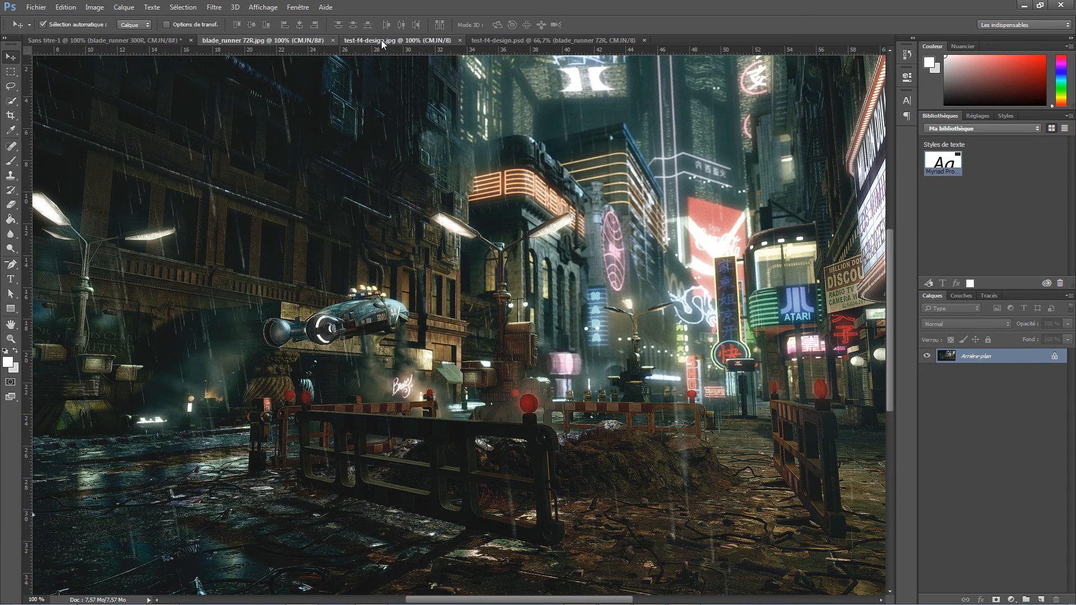
{"action": "left_click", "coordinate": [296, 39]}
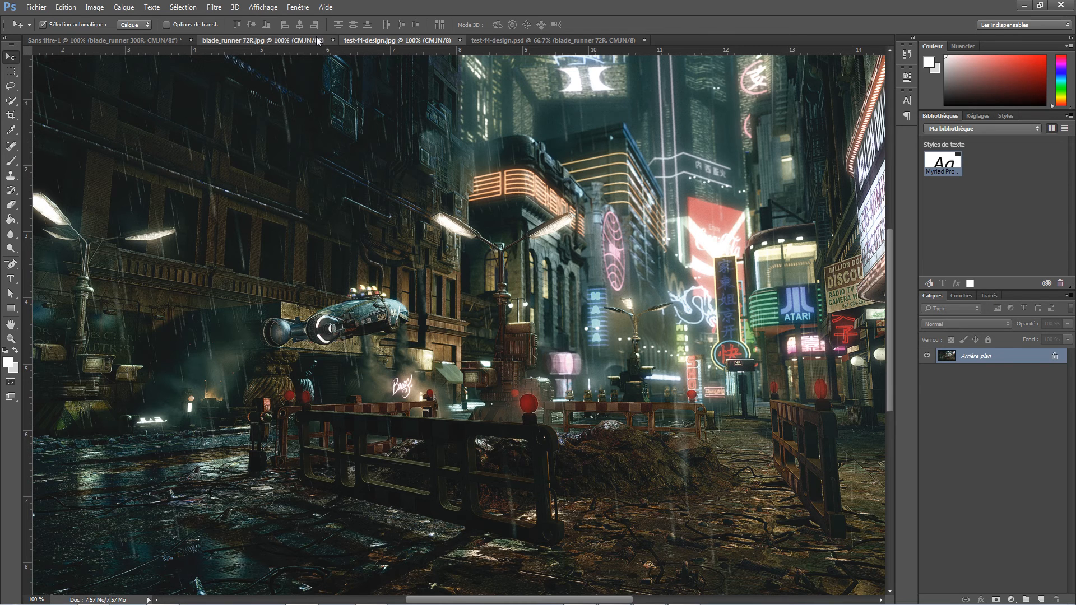
{"action": "left_click", "coordinate": [335, 42]}
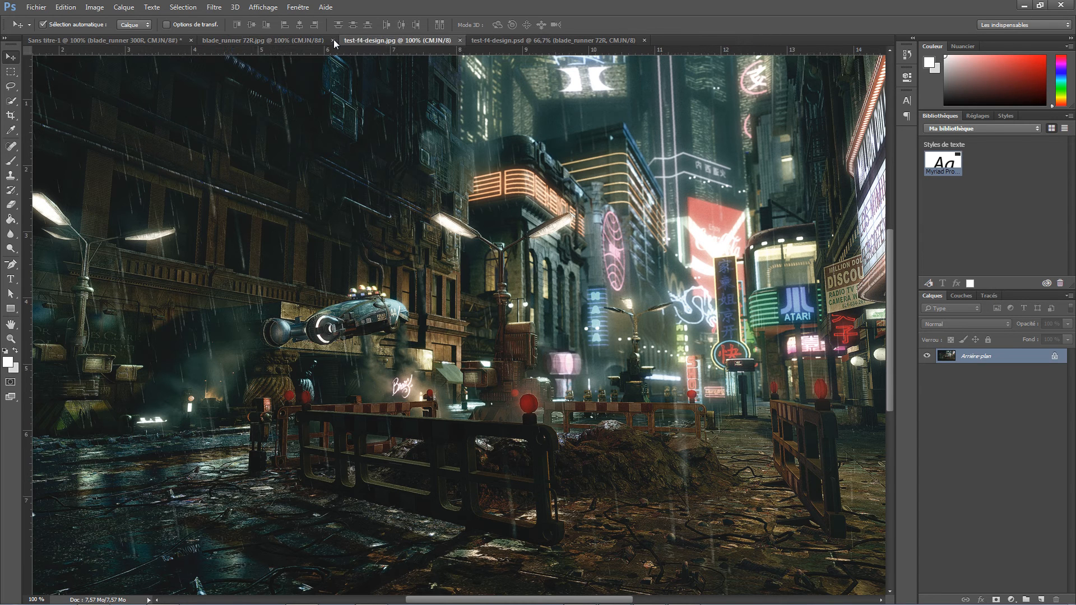
{"action": "left_click", "coordinate": [314, 42]}
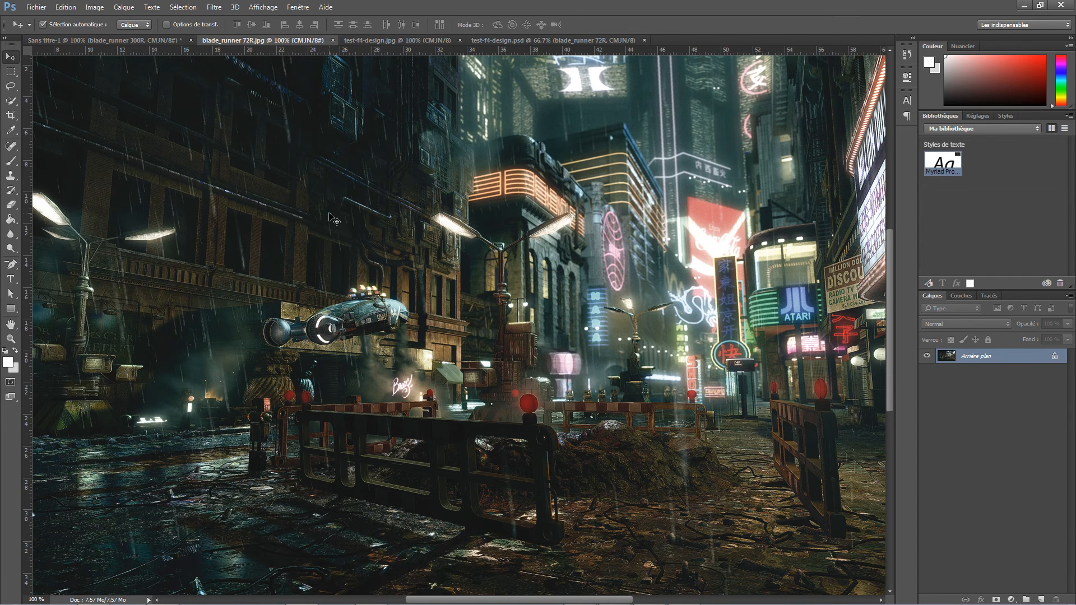
Start a new document and look up the pixel dimensions of blade_runner 300R.jpg in Windows Explorer
{"action": "left_click", "coordinate": [96, 8]}
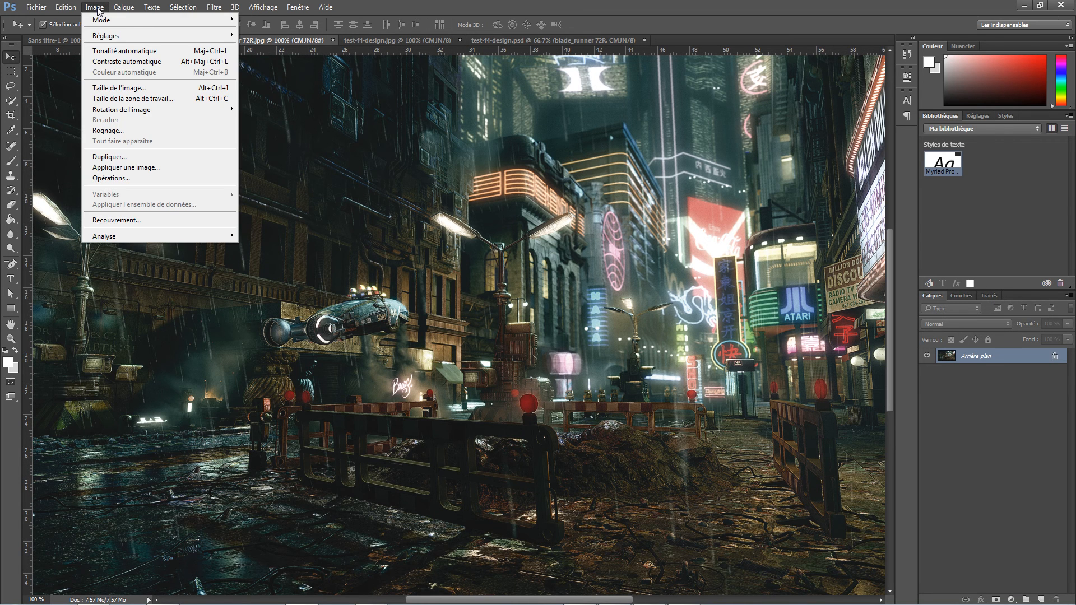
{"action": "left_click", "coordinate": [311, 44]}
{"action": "left_click", "coordinate": [43, 8]}
{"action": "left_click", "coordinate": [49, 19]}
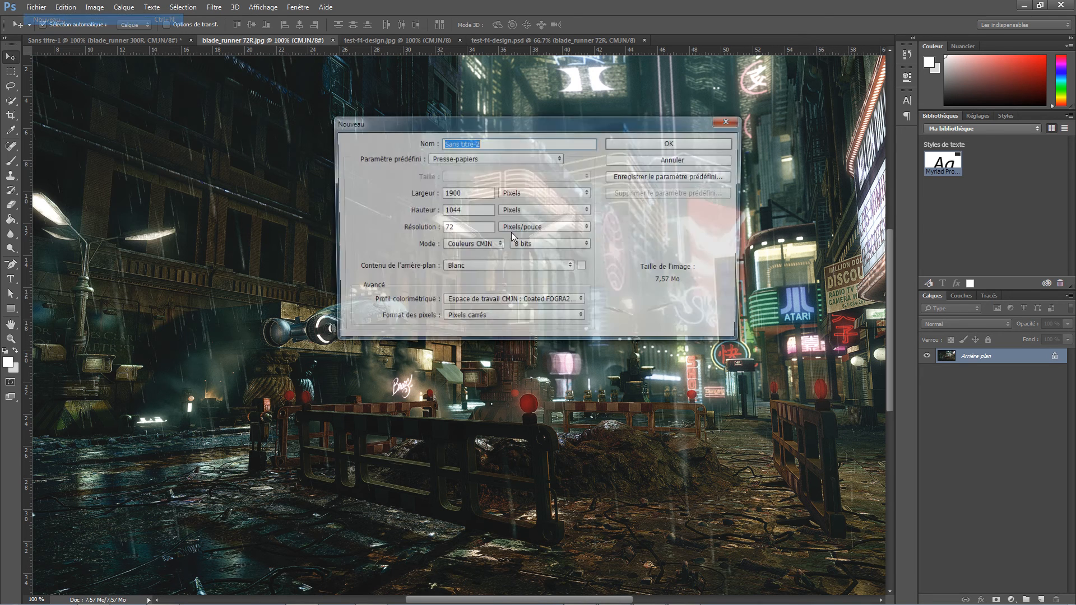
{"action": "left_click", "coordinate": [466, 193]}
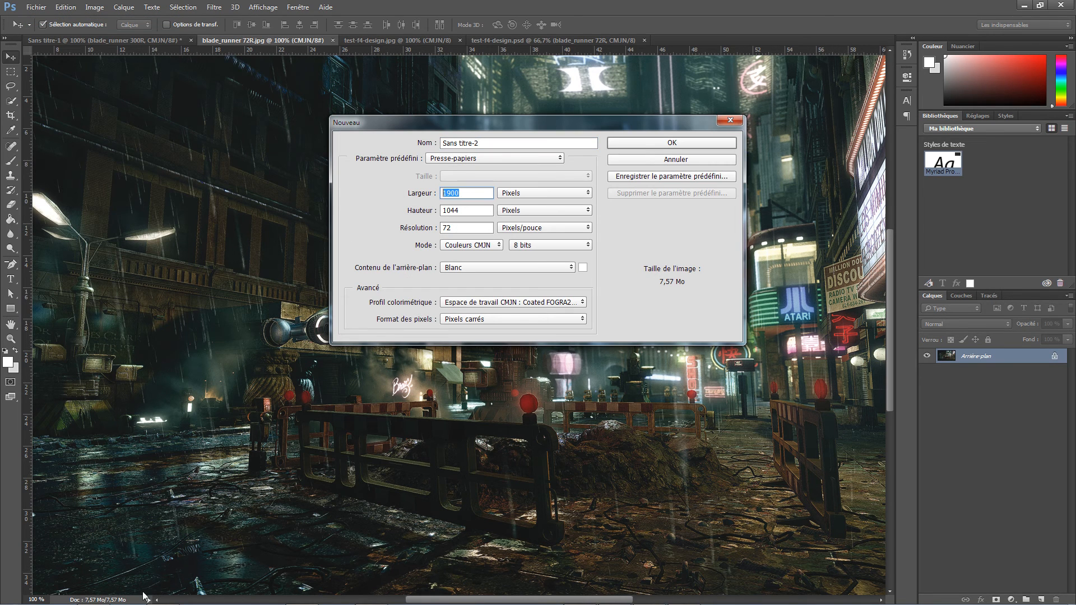
{"action": "left_click", "coordinate": [94, 595]}
{"action": "left_click", "coordinate": [362, 93]}
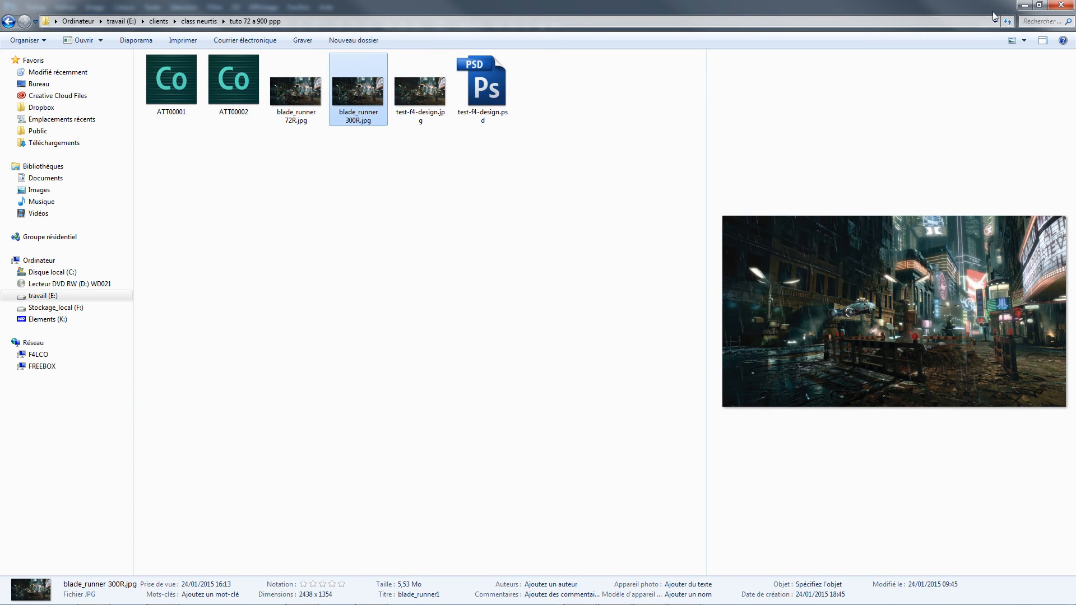
{"action": "left_click", "coordinate": [1024, 5]}
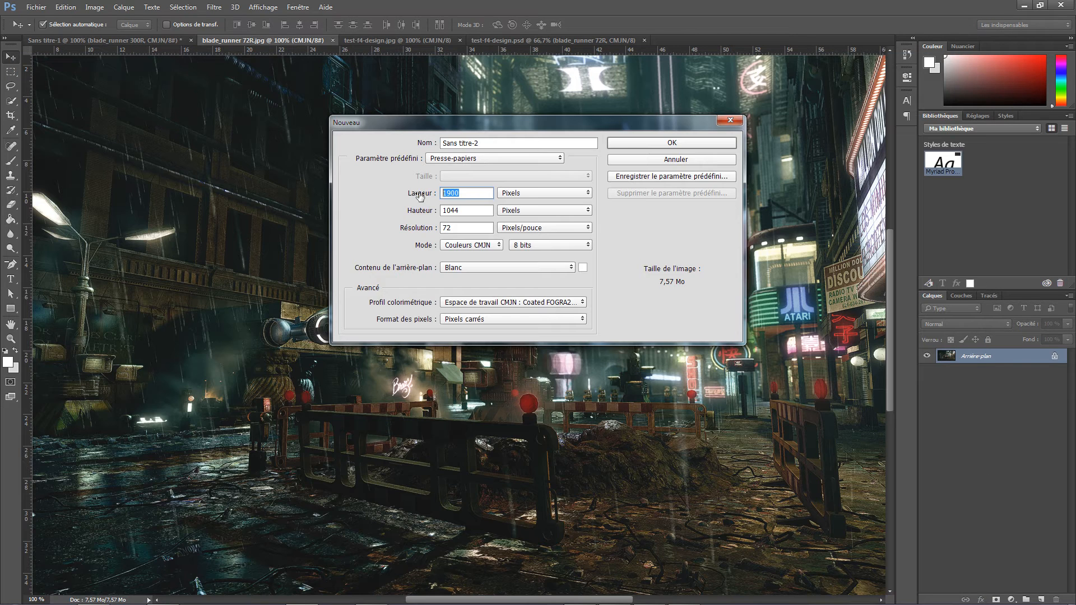
Create the new document at 2438 × 1354 pixels with a resolution of 300 pixels per inch
{"action": "type", "text": "2438"}
{"action": "left_click", "coordinate": [102, 596]}
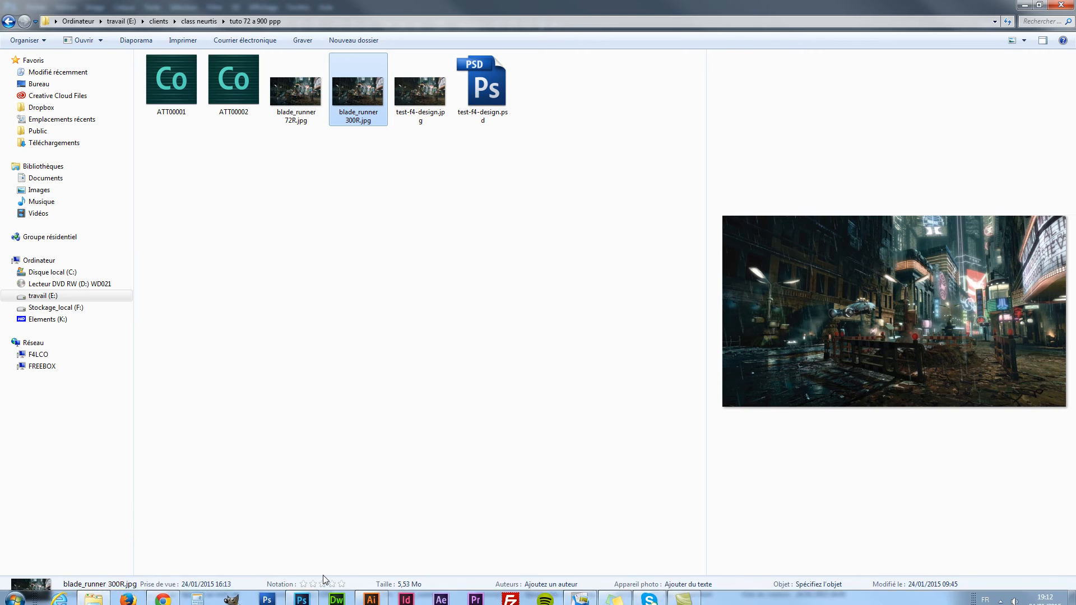
{"action": "left_click", "coordinate": [1023, 5]}
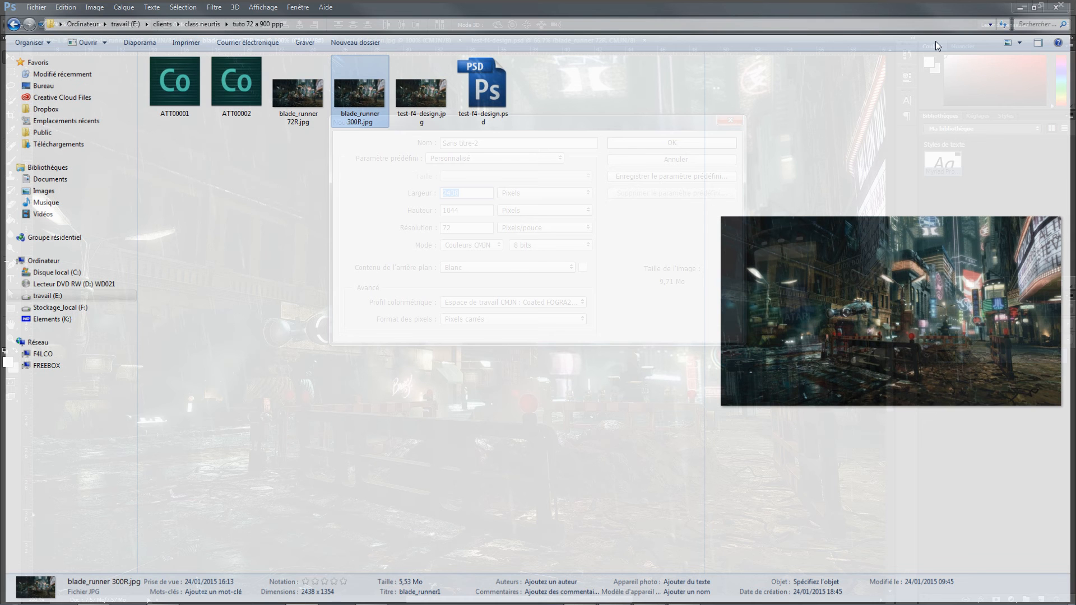
{"action": "key", "text": "Tab"}
{"action": "type", "text": "1354"}
{"action": "key", "text": "Tab"}
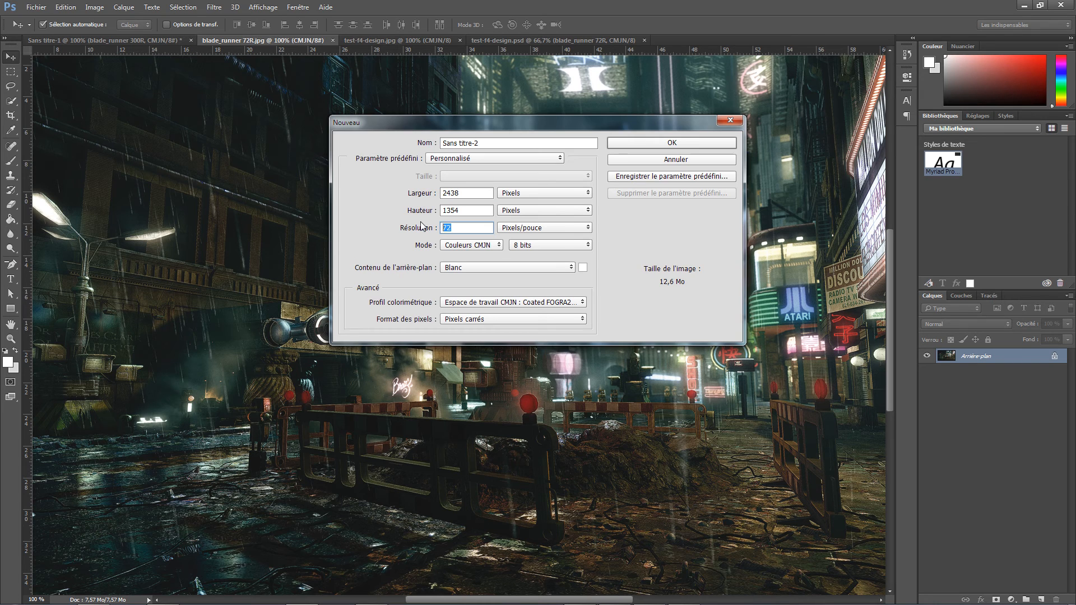
{"action": "left_click", "coordinate": [627, 142]}
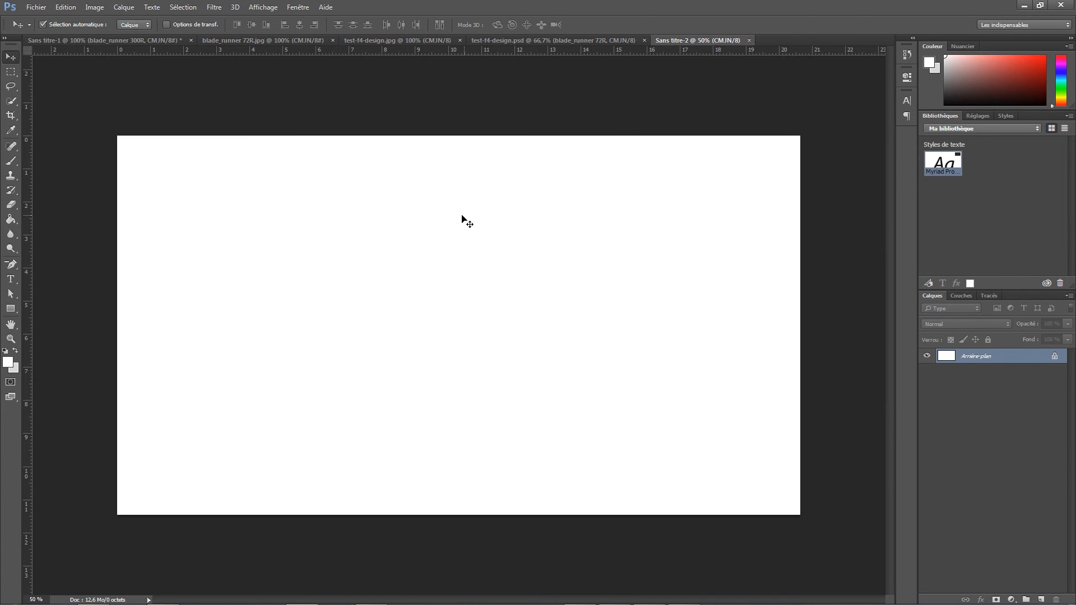
Copy the entire picture from blade_runner 72R.jpg and paste it into the new blank document
{"action": "left_click", "coordinate": [371, 45]}
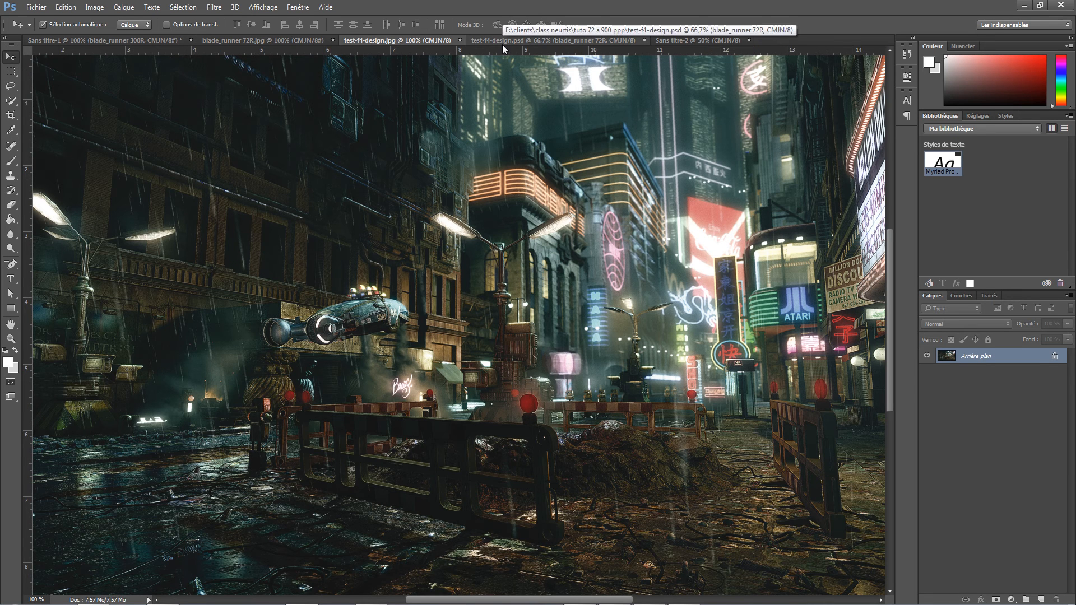
{"action": "left_click", "coordinate": [259, 45]}
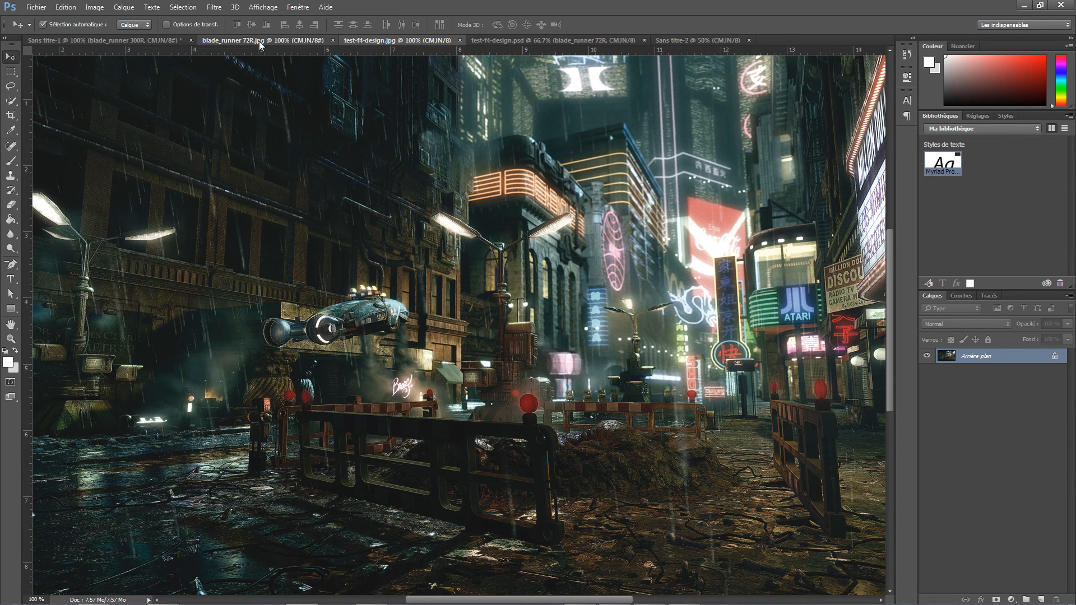
{"action": "key", "text": "ctrl+minus"}
{"action": "left_click", "coordinate": [66, 7]}
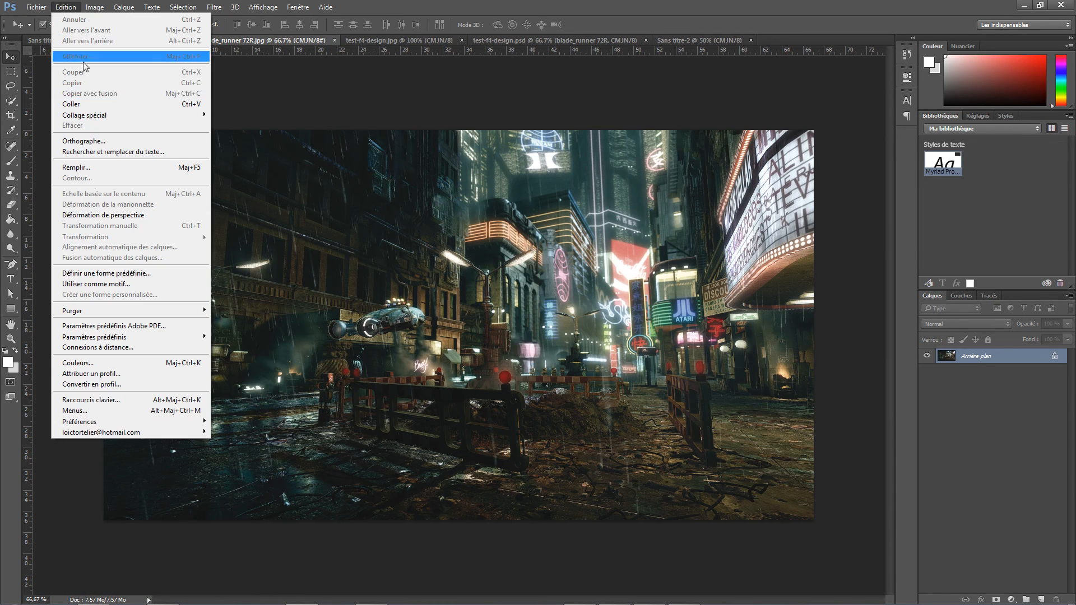
{"action": "left_click", "coordinate": [297, 94]}
{"action": "key", "text": "ctrl+a"}
{"action": "left_click", "coordinate": [66, 6]}
{"action": "left_click", "coordinate": [73, 83]}
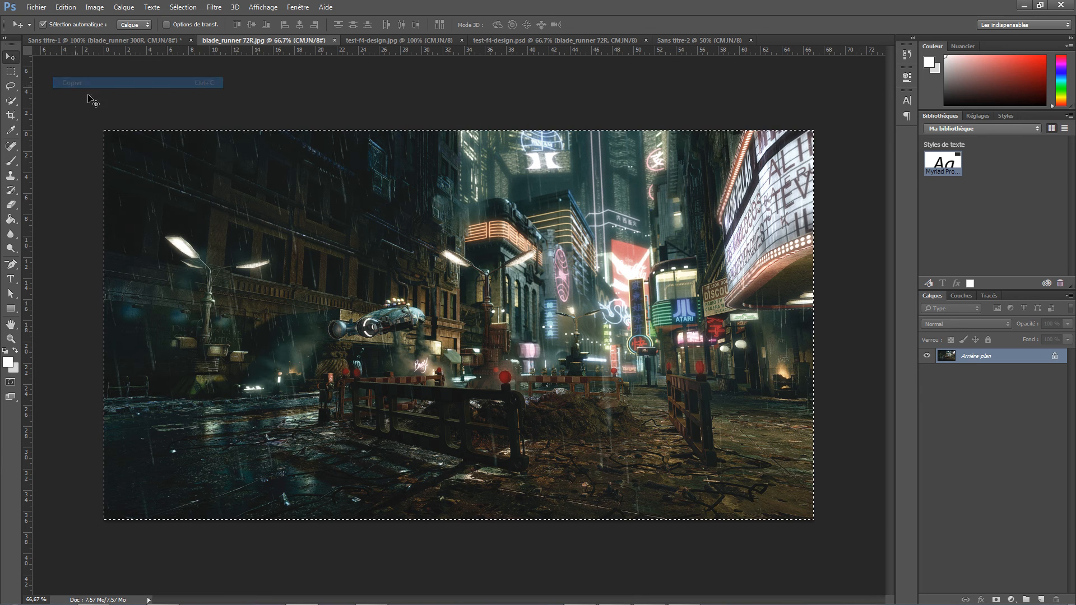
{"action": "left_click", "coordinate": [698, 40]}
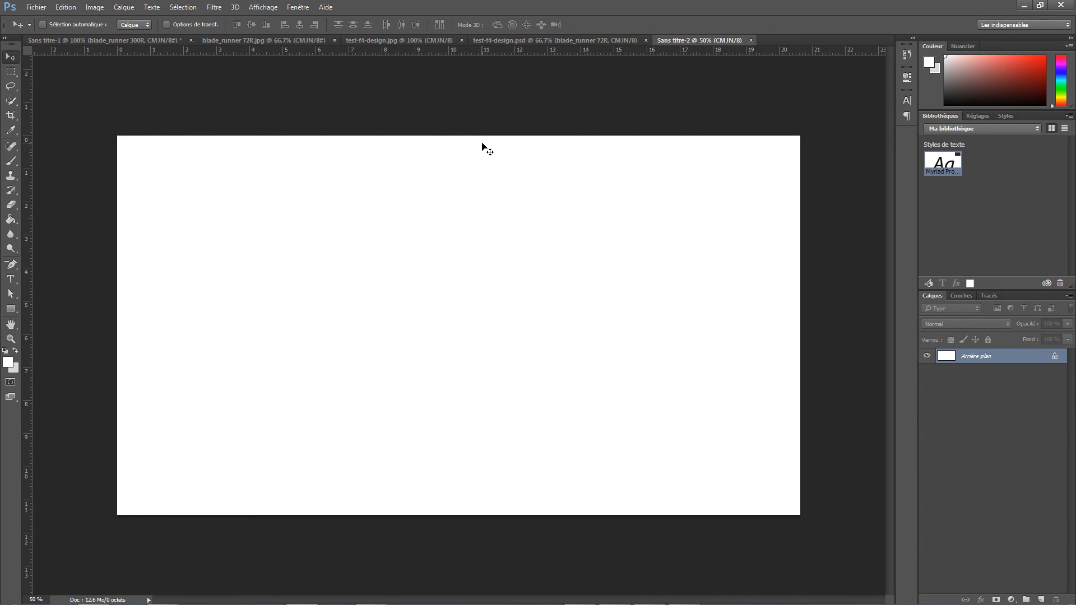
{"action": "key", "text": "ctrl+v"}
Try to free-transform the pasted picture to about 129.5% to cover the canvas, and undo the scaling
{"action": "left_click", "coordinate": [10, 71]}
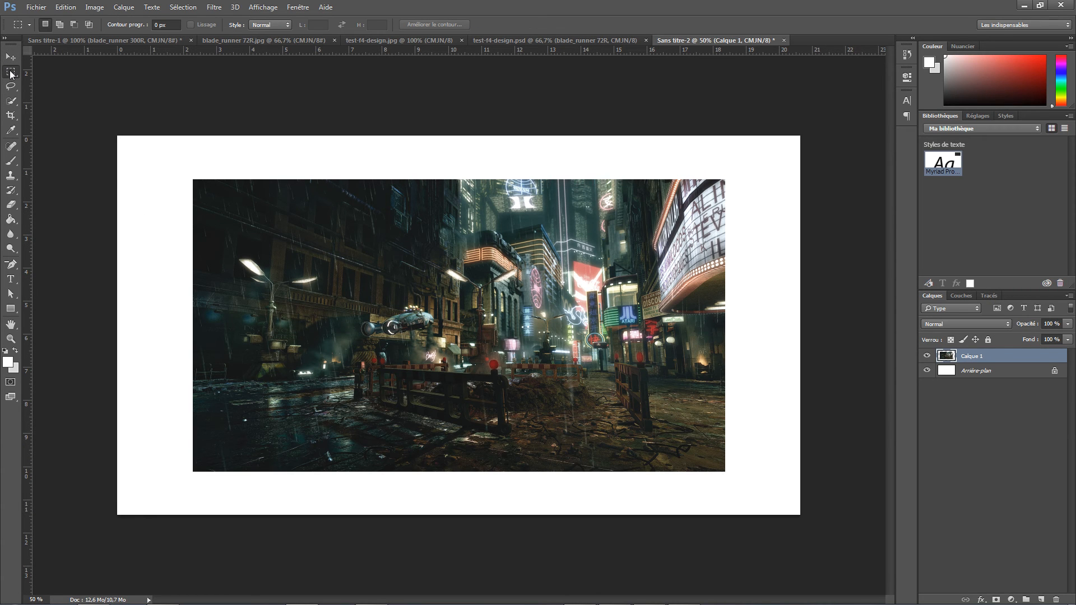
{"action": "right_click", "coordinate": [264, 236]}
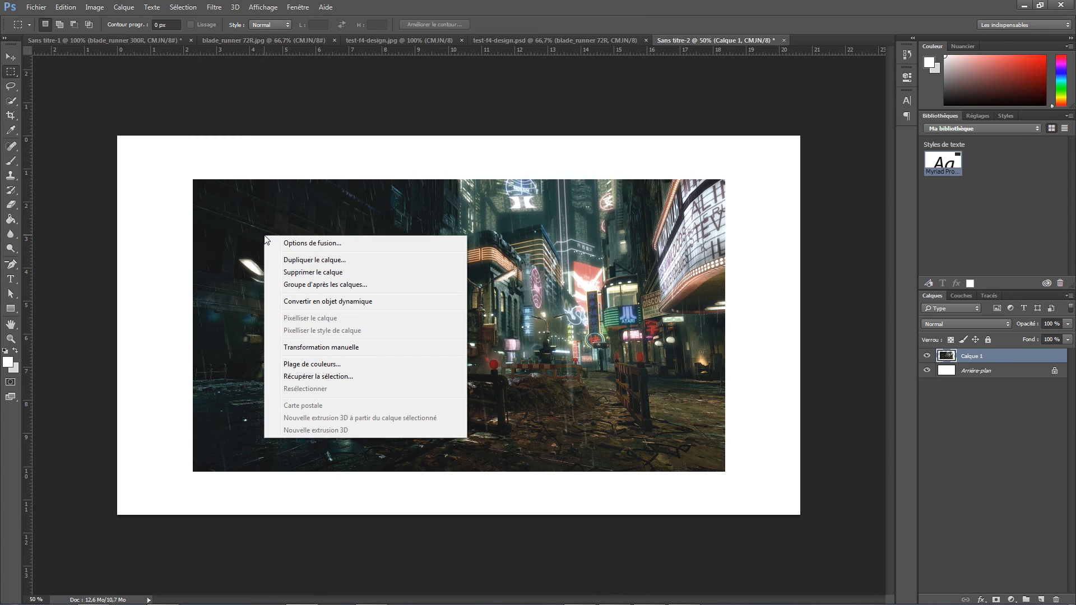
{"action": "left_click", "coordinate": [323, 347]}
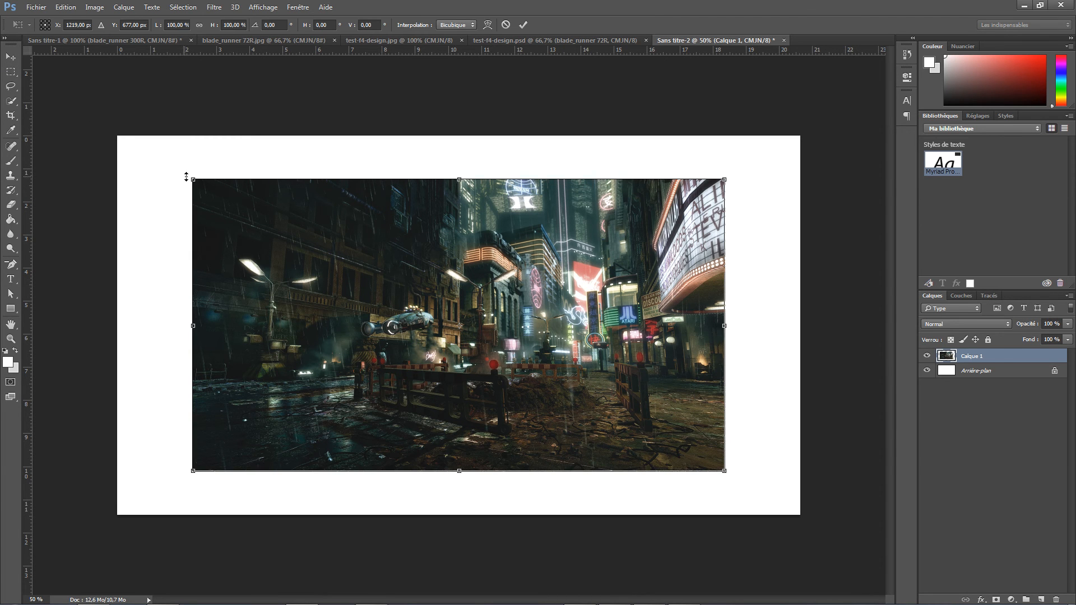
{"action": "left_click_drag", "start_coordinate": [193, 181], "coordinate": [115, 133]}
{"action": "left_click_drag", "start_coordinate": [725, 471], "coordinate": [802, 513]}
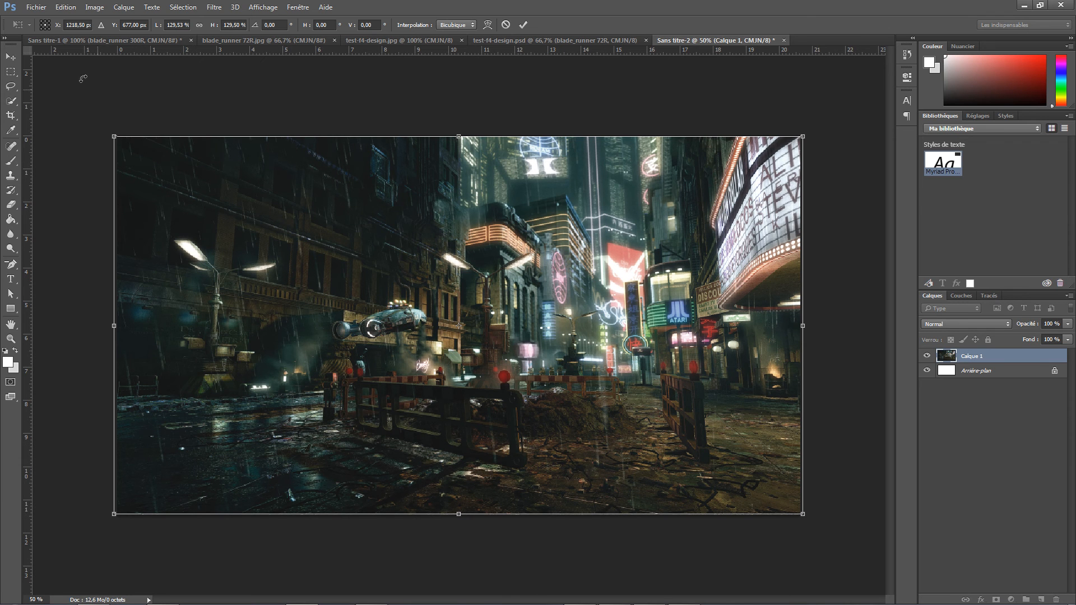
{"action": "left_click", "coordinate": [11, 57]}
{"action": "left_click", "coordinate": [486, 235]}
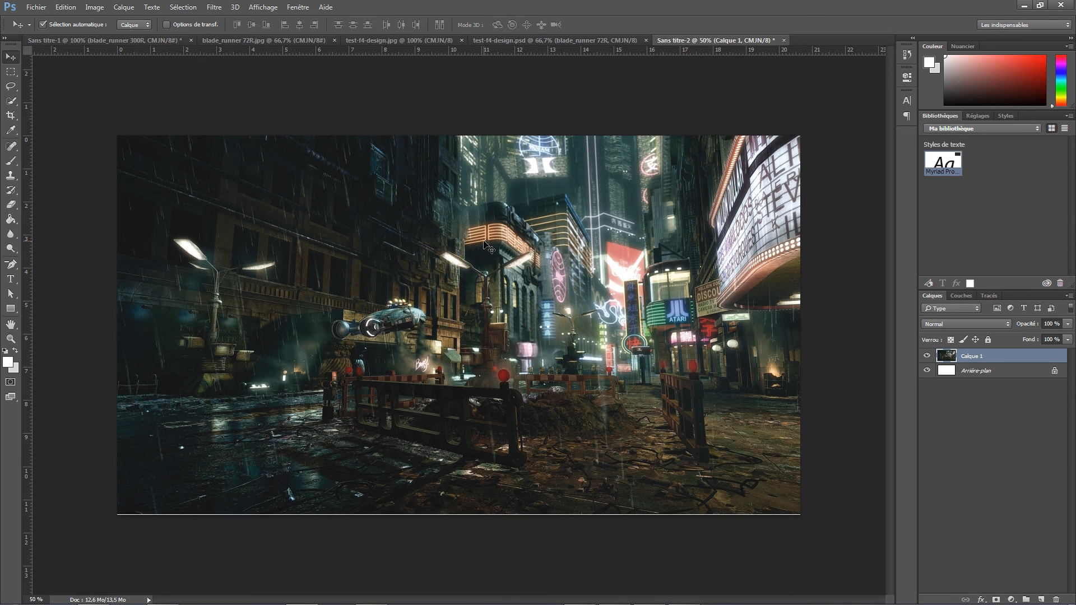
{"action": "key", "text": "ctrl"}
{"action": "key", "text": "ctrl+alt+z"}
{"action": "key", "text": "ctrl+alt+z"}
Free-transform the pasted picture, enlarging it from its upper-left corner to slightly beyond the canvas corner
{"action": "key", "text": "m"}
{"action": "right_click", "coordinate": [373, 217]}
{"action": "left_click", "coordinate": [430, 330]}
{"action": "left_click_drag", "start_coordinate": [194, 180], "coordinate": [111, 134]}
Try nudging the picture right to align its left edge with the canvas, and undo the shift
{"action": "key", "text": "Right"}
{"action": "key", "text": "Right"}
{"action": "key", "text": "Right"}
{"action": "key", "text": "Right"}
{"action": "key", "text": "Right"}
{"action": "key", "text": "Right"}
{"action": "key", "text": "Right"}
{"action": "key", "text": "Right"}
{"action": "key", "text": "Right"}
{"action": "key", "text": "Right"}
{"action": "key", "text": "Right"}
{"action": "key", "text": "Right"}
{"action": "key", "text": "Right"}
{"action": "key", "text": "Right"}
{"action": "key", "text": "Right"}
{"action": "key", "text": "Right"}
{"action": "key", "text": "Right"}
{"action": "key", "text": "Right"}
{"action": "key", "text": "Right"}
{"action": "key", "text": "Right"}
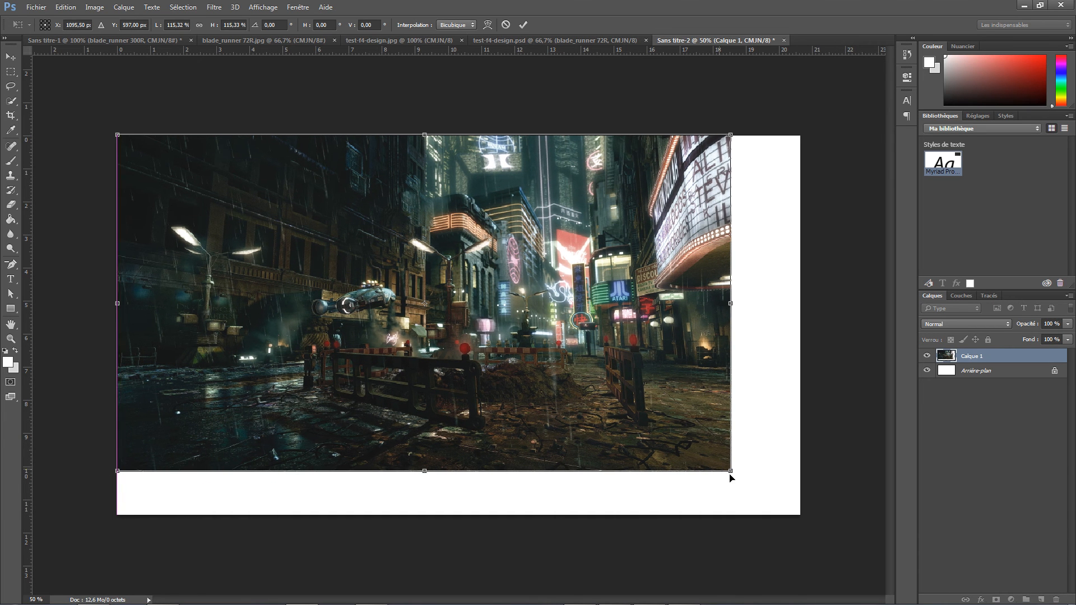
{"action": "key", "text": "ctrl+z"}
Enlarge the picture from its lower-right corner to about 130.4%, slightly past the canvas, and apply the transformation
{"action": "left_click_drag", "start_coordinate": [729, 472], "coordinate": [807, 516]}
{"action": "left_click", "coordinate": [11, 57]}
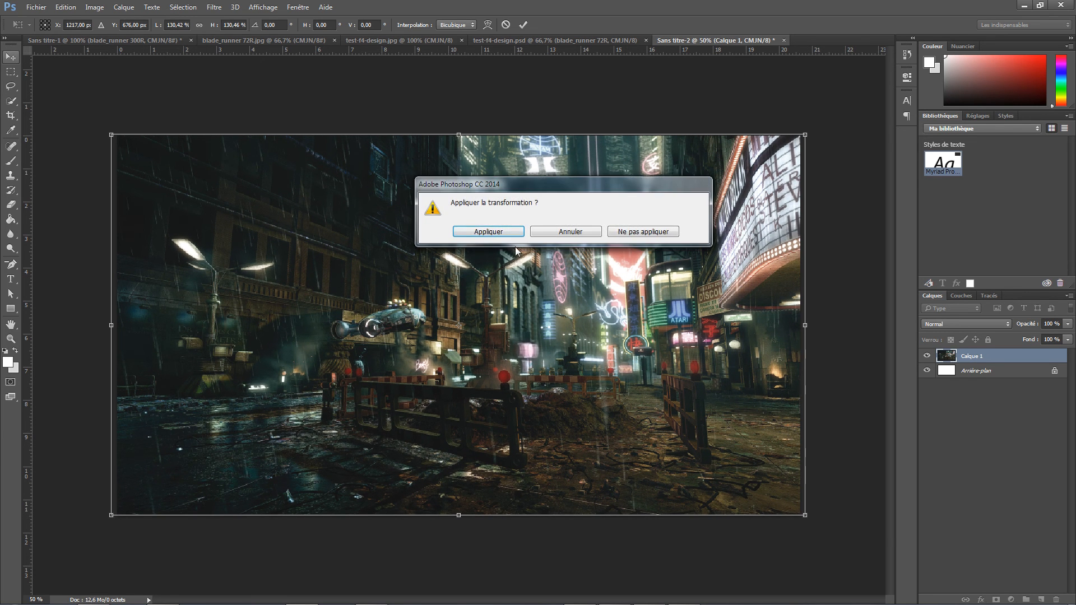
{"action": "left_click", "coordinate": [488, 231]}
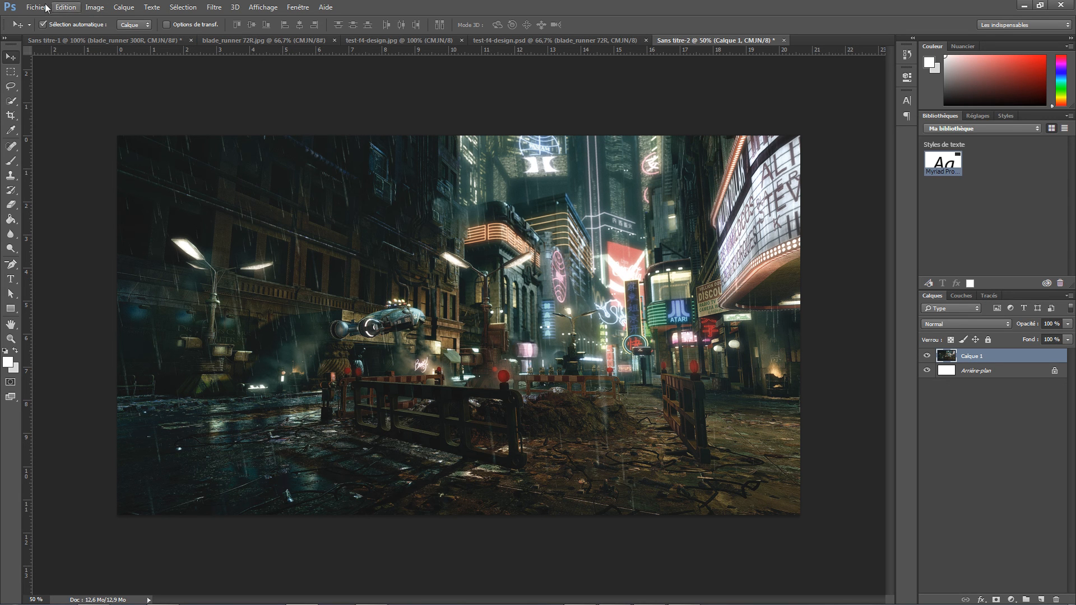
Save the document as test-72-a-300.psd in the tuto 72 a 900 ppp folder without overwriting test-f4-design.psd
{"action": "left_click", "coordinate": [95, 7]}
{"action": "key", "text": "Escape"}
{"action": "left_click", "coordinate": [36, 7]}
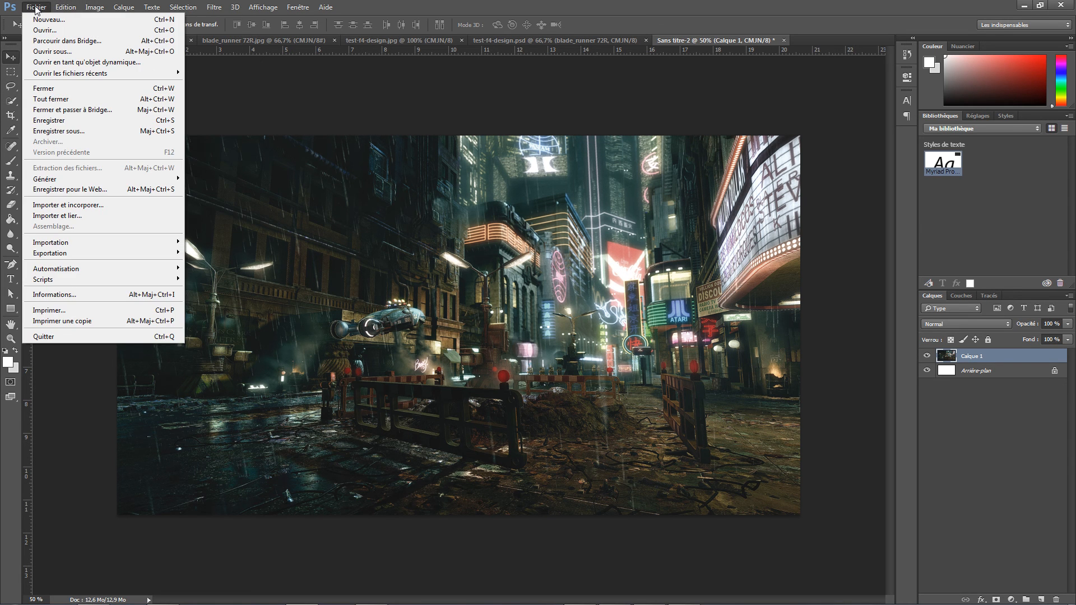
{"action": "left_click", "coordinate": [59, 131]}
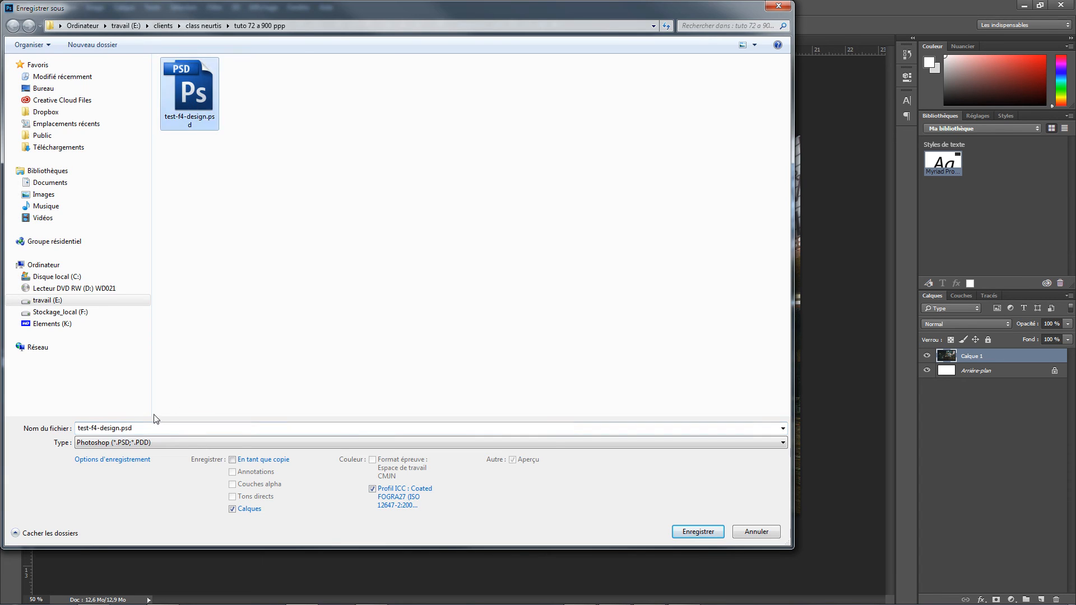
{"action": "left_click_drag", "start_coordinate": [91, 428], "coordinate": [113, 428]}
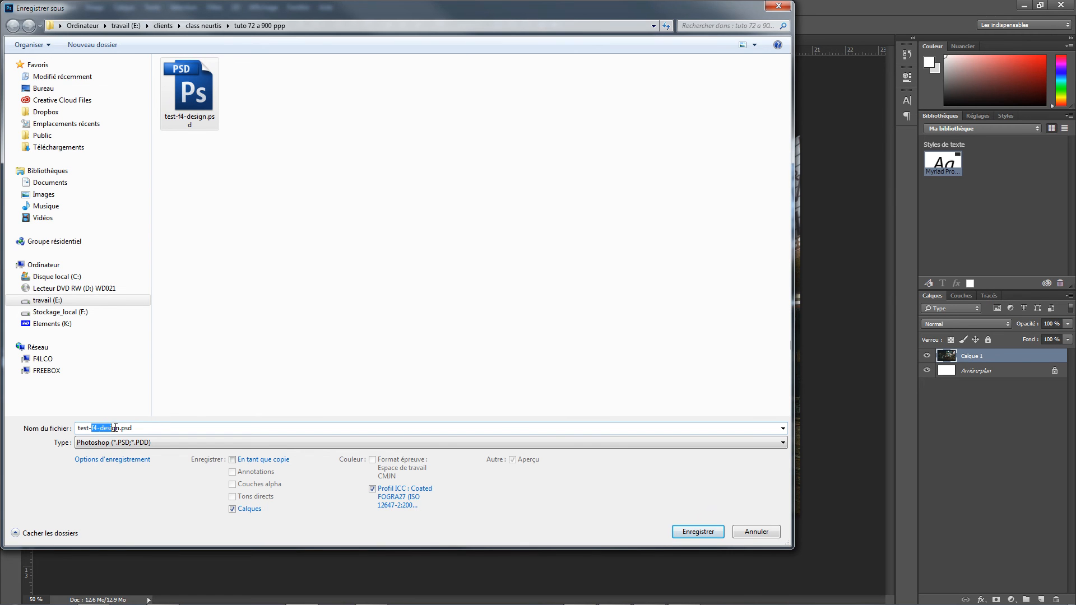
{"action": "key", "text": "Return"}
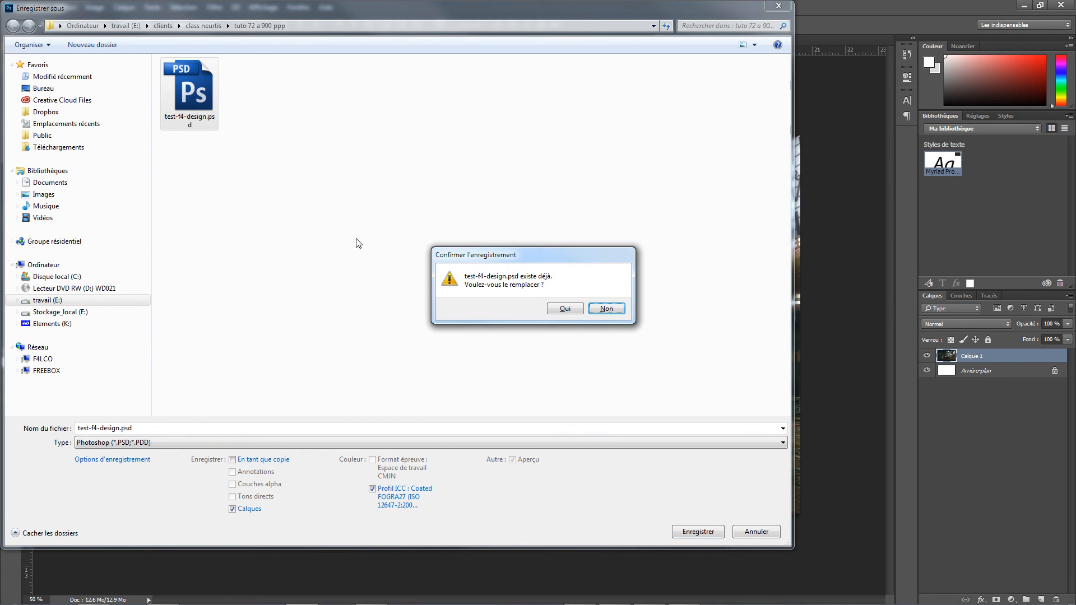
{"action": "left_click", "coordinate": [605, 308]}
{"action": "left_click", "coordinate": [133, 428]}
{"action": "left_click_drag", "start_coordinate": [92, 428], "coordinate": [119, 428]}
{"action": "type", "text": "72"}
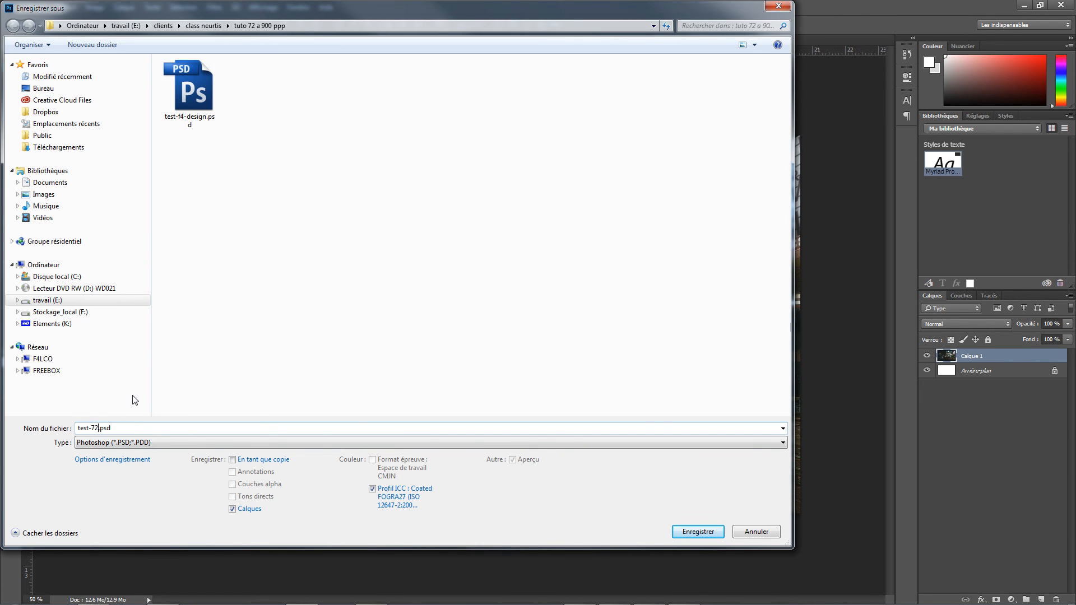
{"action": "type", "text": "-a-300"}
{"action": "left_click", "coordinate": [698, 532]}
{"action": "key", "text": "Return"}
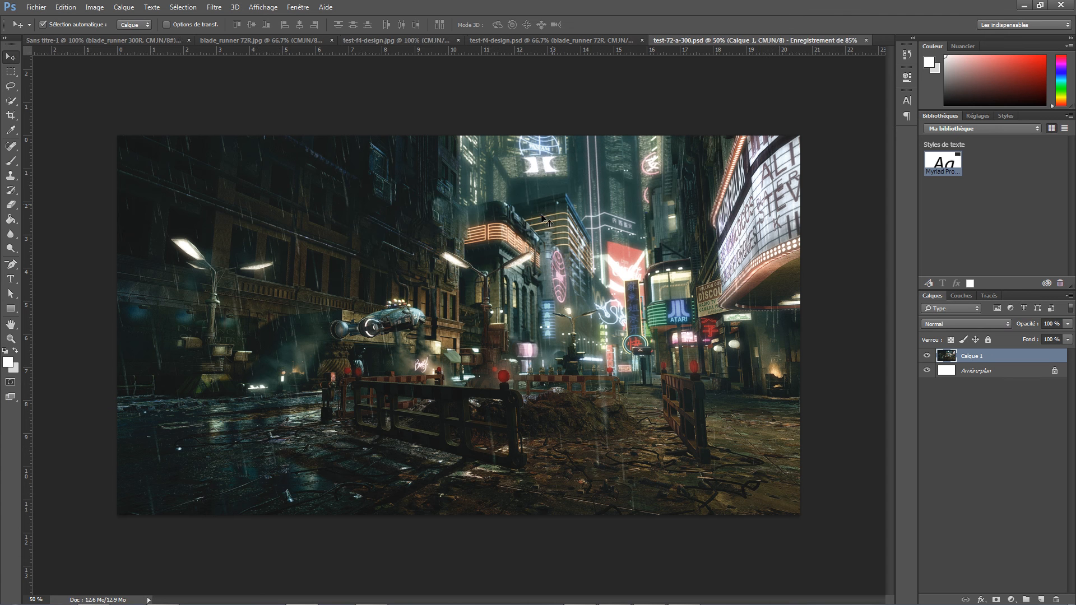
Save a JPEG copy as test-72-a-300.jpg at quality 12 (Maximum), progressive optimized with 3 passes
{"action": "left_click", "coordinate": [28, 12]}
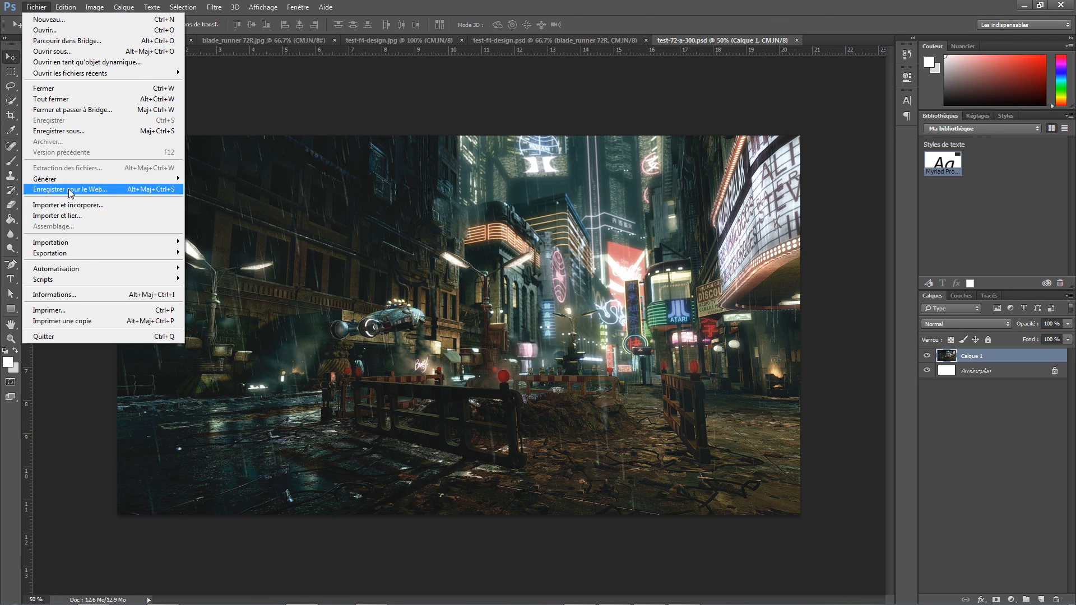
{"action": "left_click", "coordinate": [59, 131]}
{"action": "left_click", "coordinate": [162, 443]}
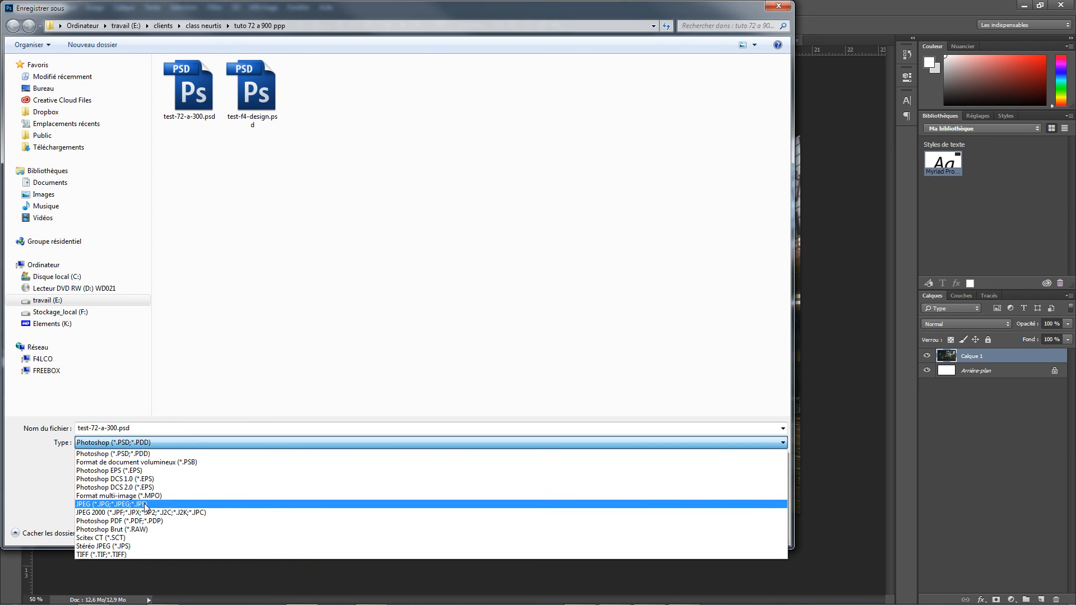
{"action": "left_click", "coordinate": [81, 504]}
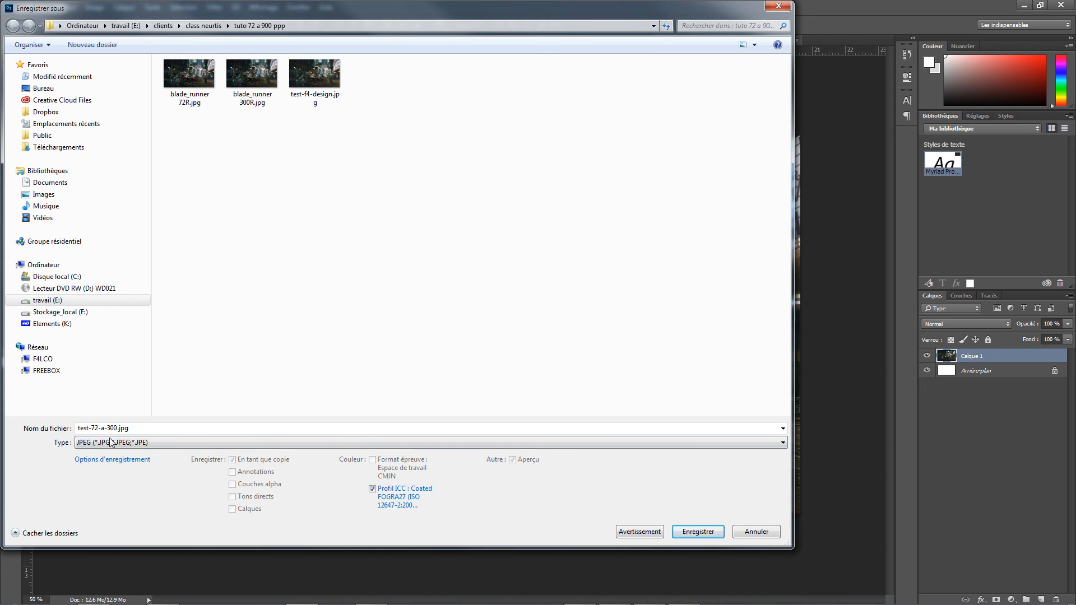
{"action": "left_click", "coordinate": [695, 531]}
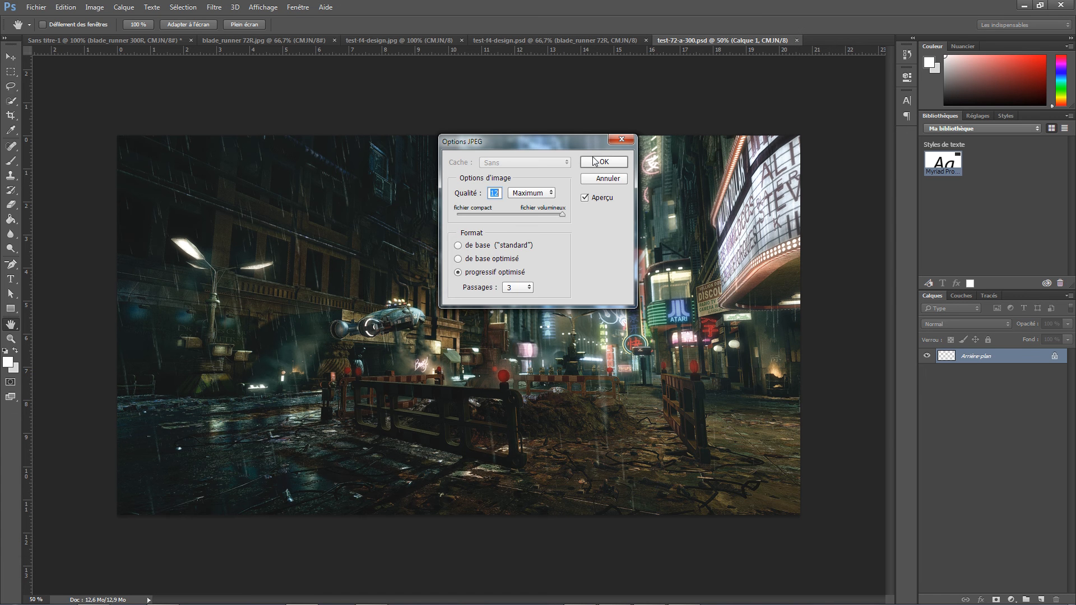
{"action": "left_click", "coordinate": [595, 162]}
Switch to Windows Explorer and check the file details of blade_runner 300R.jpg in the tuto 72 a 900 ppp folder
{"action": "left_click", "coordinate": [1024, 5]}
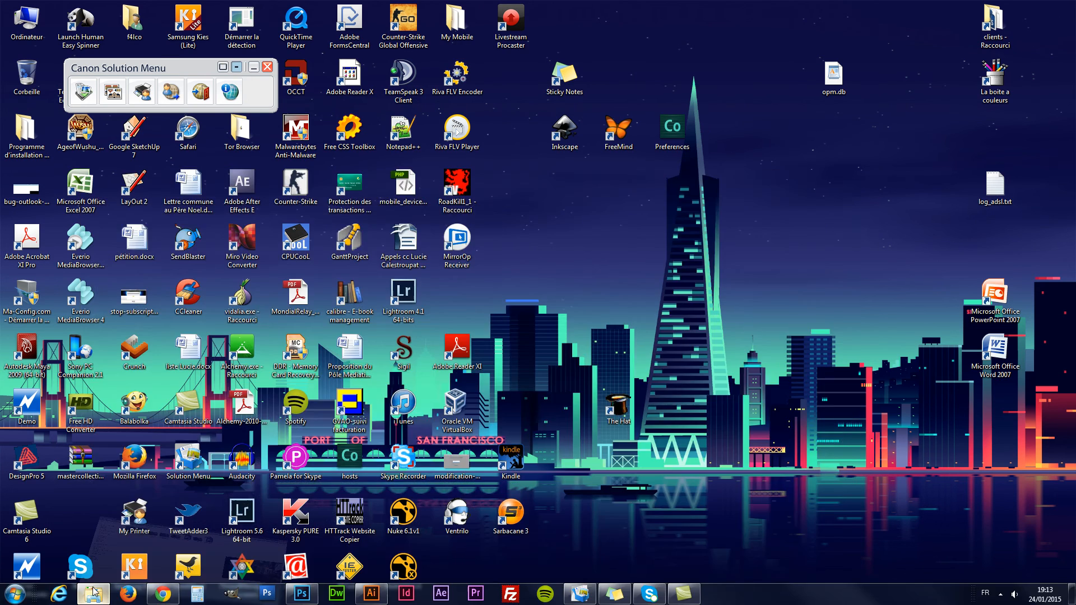
{"action": "left_click", "coordinate": [163, 594]}
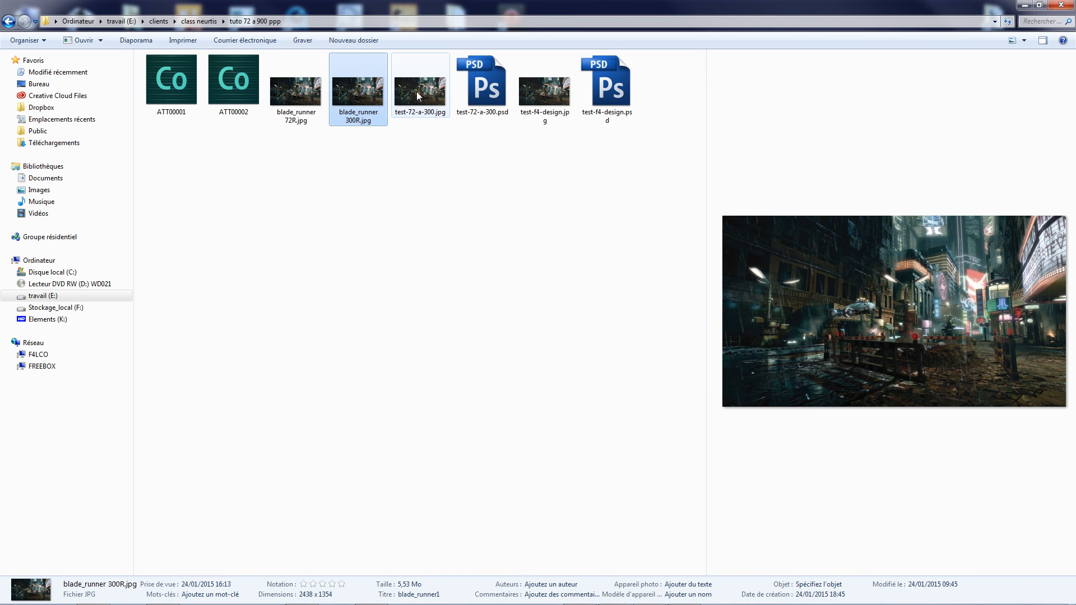
{"action": "mouse_move", "coordinate": [370, 603]}
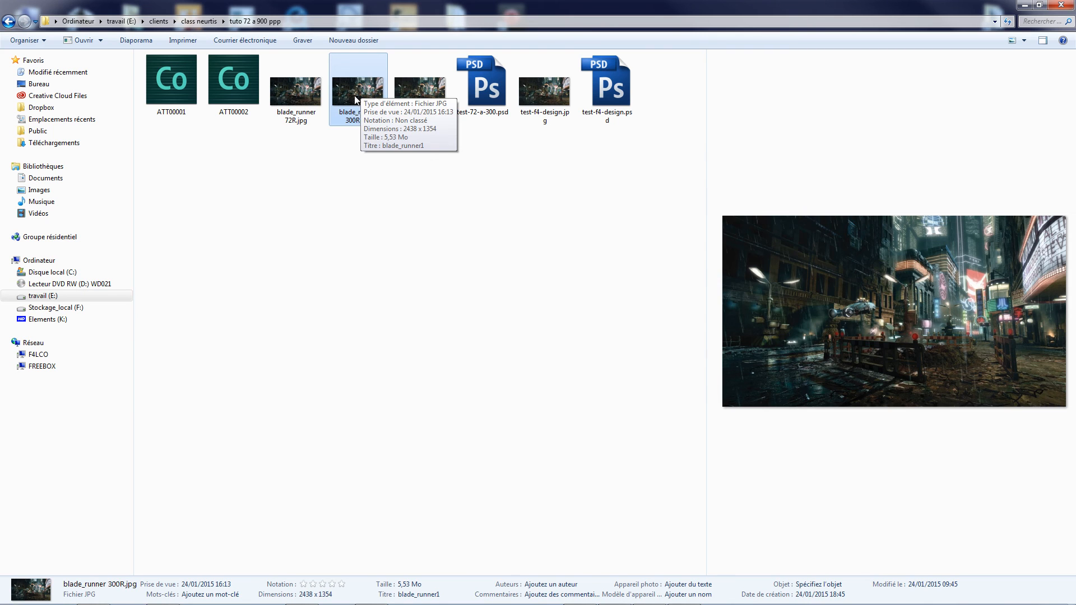
Compare the dimensions and file size of test-72-a-300.jpg with those of test-f4-design.jpg in the folder
{"action": "left_click", "coordinate": [445, 148]}
{"action": "left_click", "coordinate": [405, 87]}
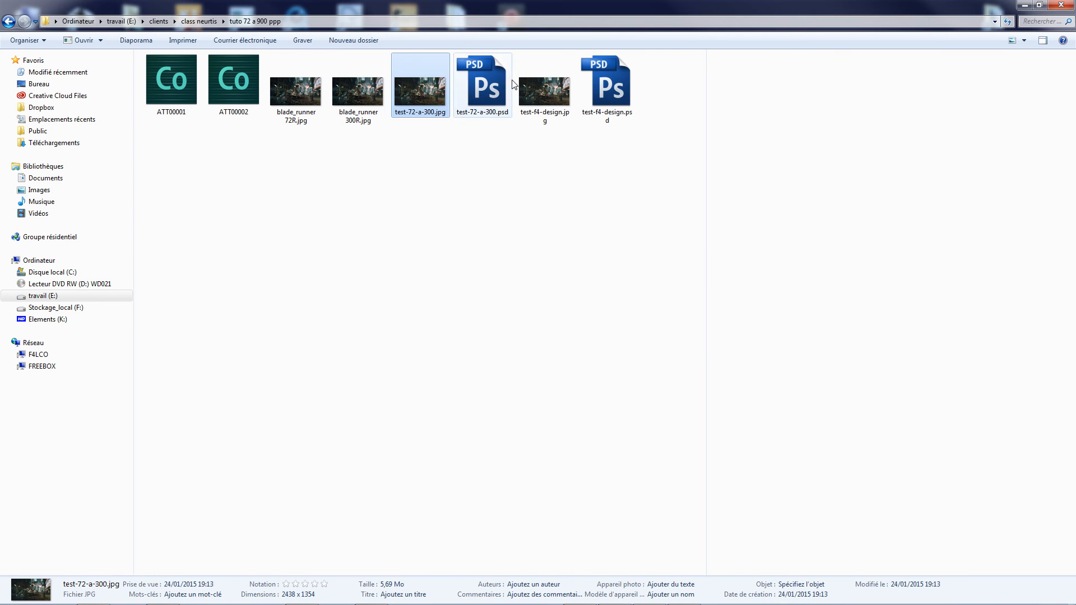
{"action": "left_click", "coordinate": [540, 79]}
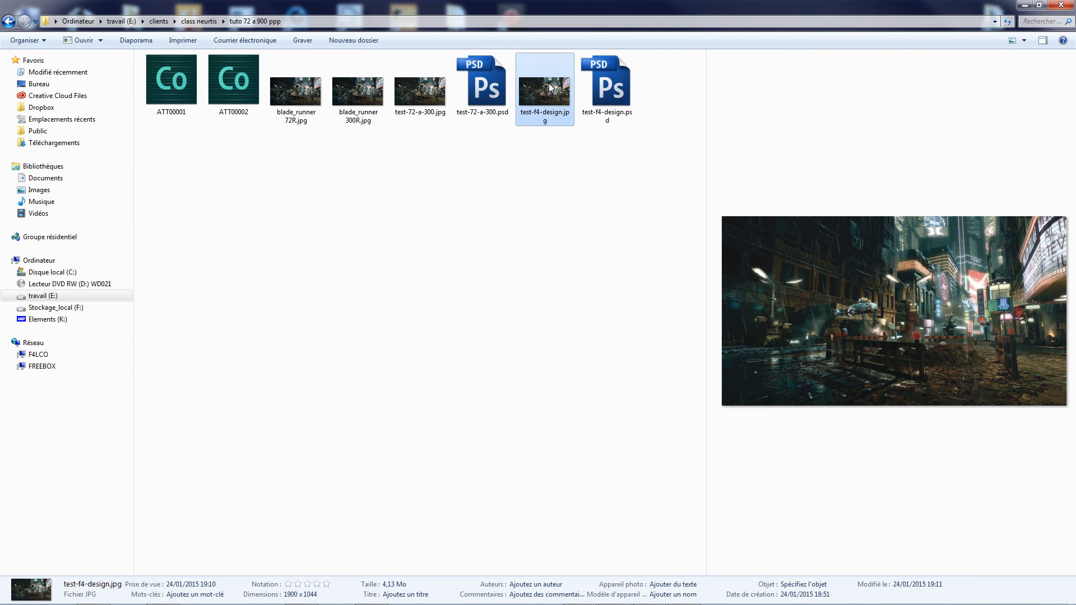
{"action": "left_click", "coordinate": [570, 151]}
{"action": "left_click", "coordinate": [543, 90]}
{"action": "left_click", "coordinate": [421, 89]}
{"action": "left_click", "coordinate": [544, 92]}
{"action": "left_click", "coordinate": [525, 140]}
{"action": "left_click", "coordinate": [539, 100]}
{"action": "mouse_move", "coordinate": [440, 97]}
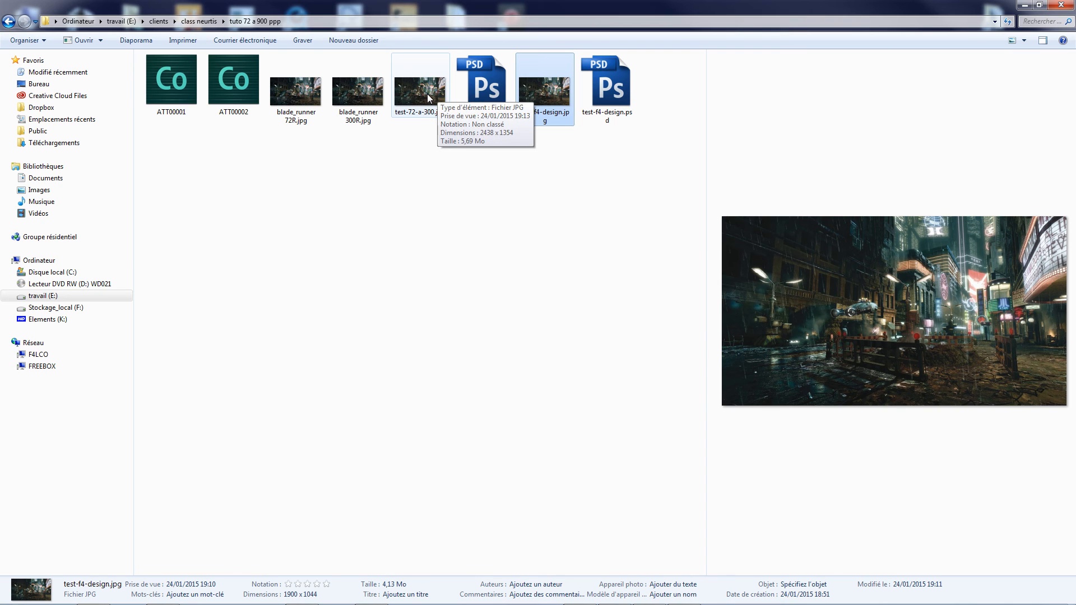
{"action": "left_click", "coordinate": [549, 169]}
{"action": "left_click", "coordinate": [553, 93]}
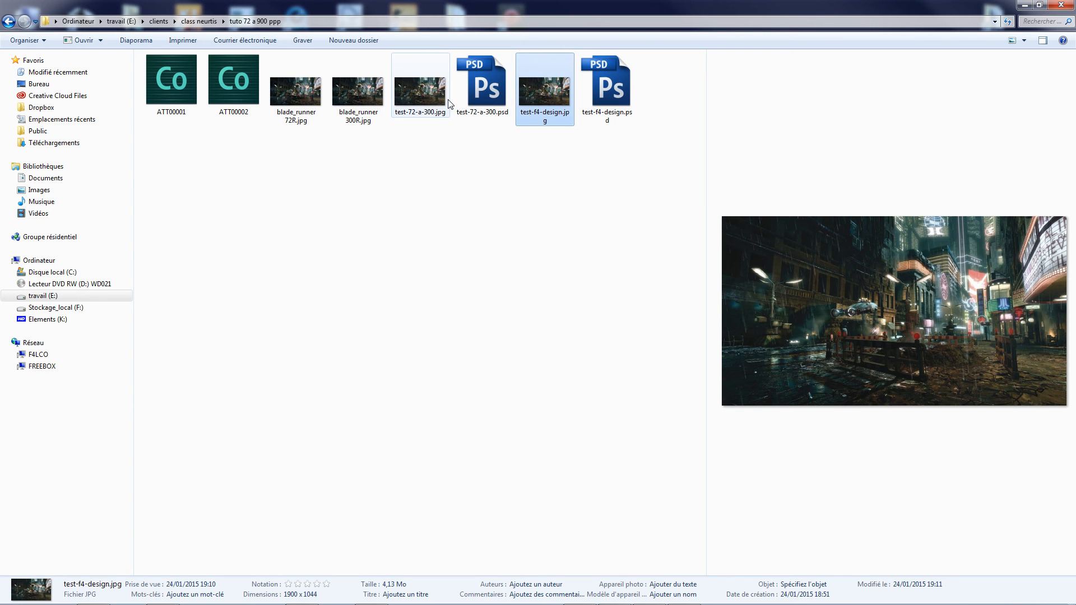
{"action": "left_click", "coordinate": [421, 101]}
{"action": "left_click", "coordinate": [559, 100]}
{"action": "left_click", "coordinate": [413, 89]}
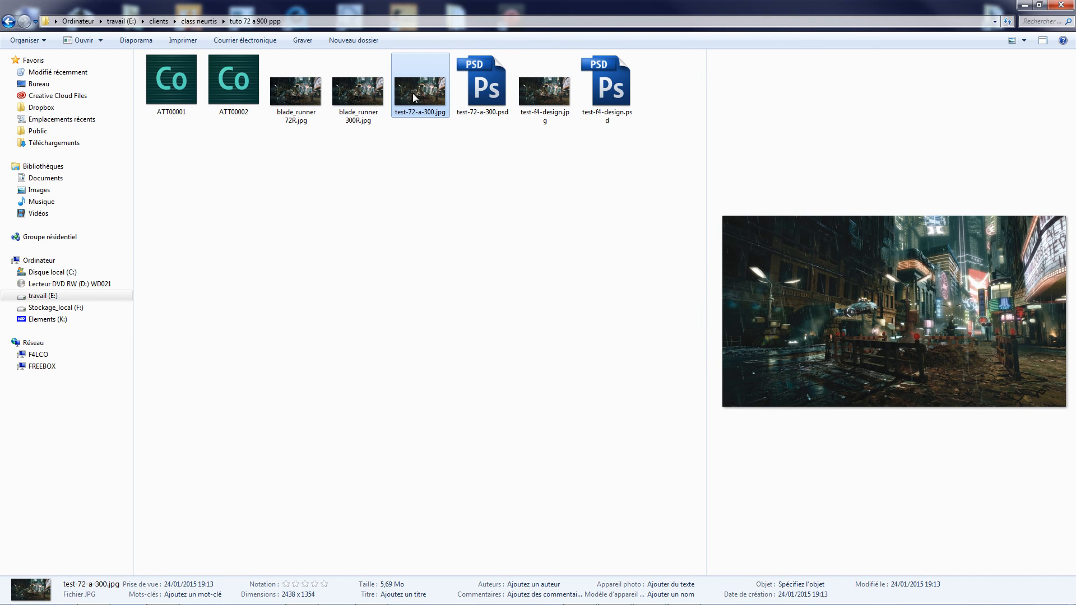
Open test-72-a-300.jpg in Photoshop and close test-72-a-300.psd, test-f4-design.psd and test-f4-design.jpg
{"action": "left_click_drag", "start_coordinate": [426, 92], "coordinate": [827, 40]}
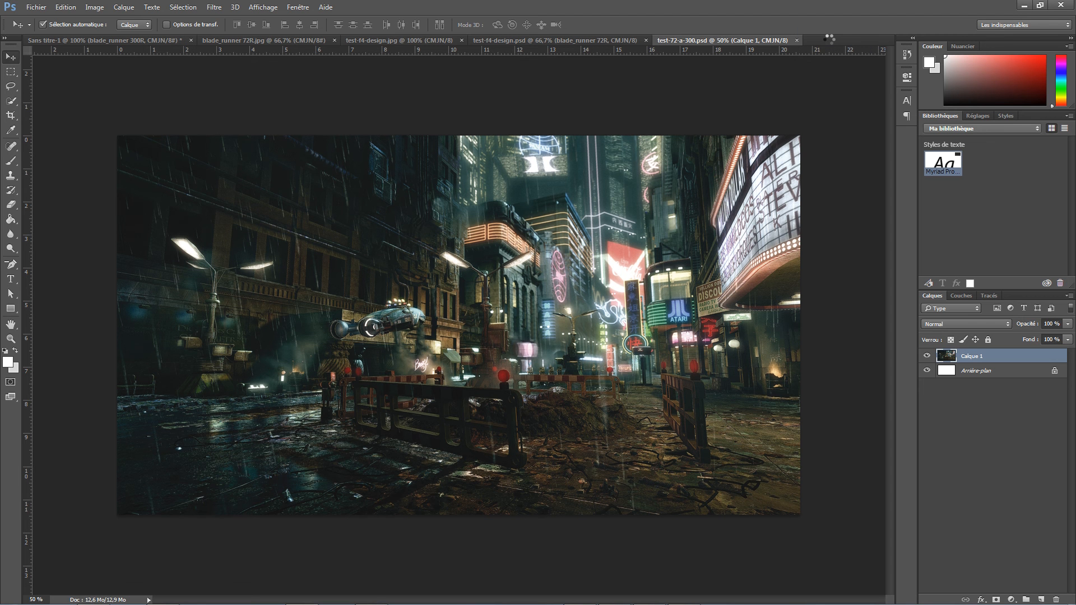
{"action": "left_click", "coordinate": [665, 40]}
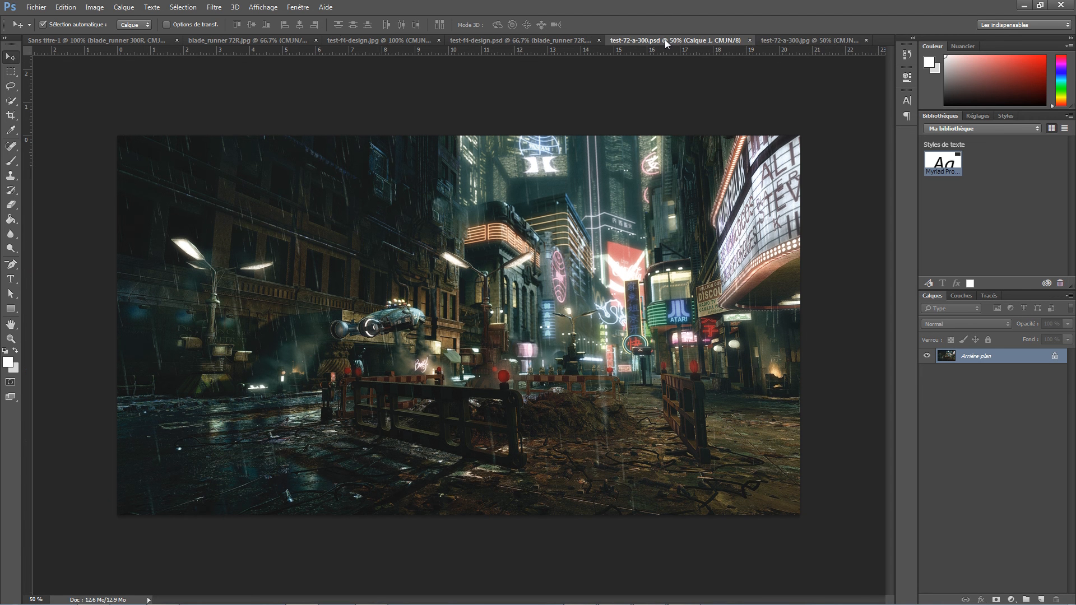
{"action": "left_click", "coordinate": [749, 40]}
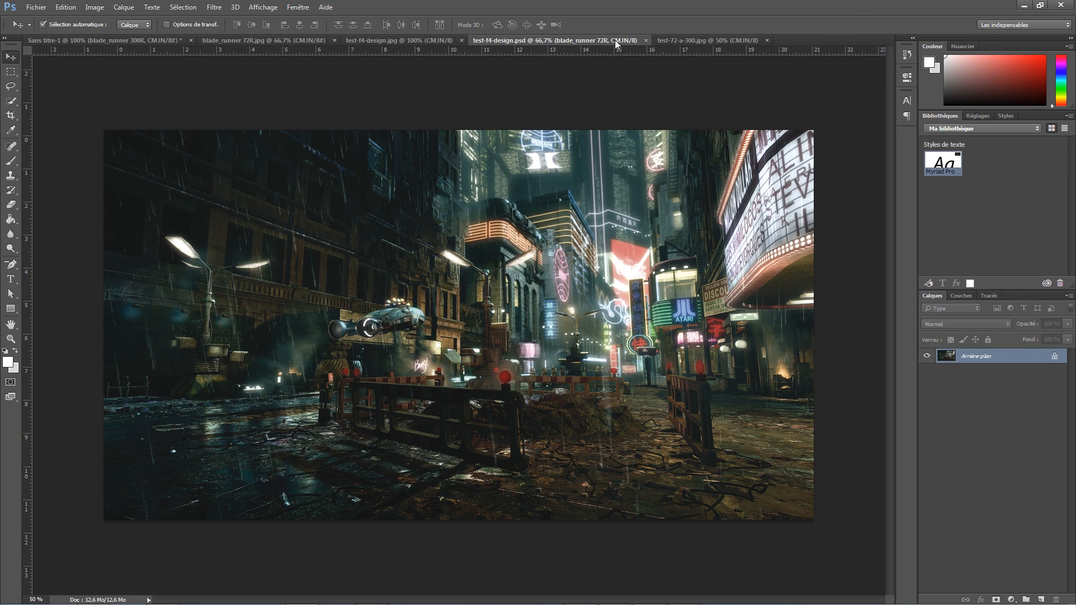
{"action": "left_click", "coordinate": [648, 39]}
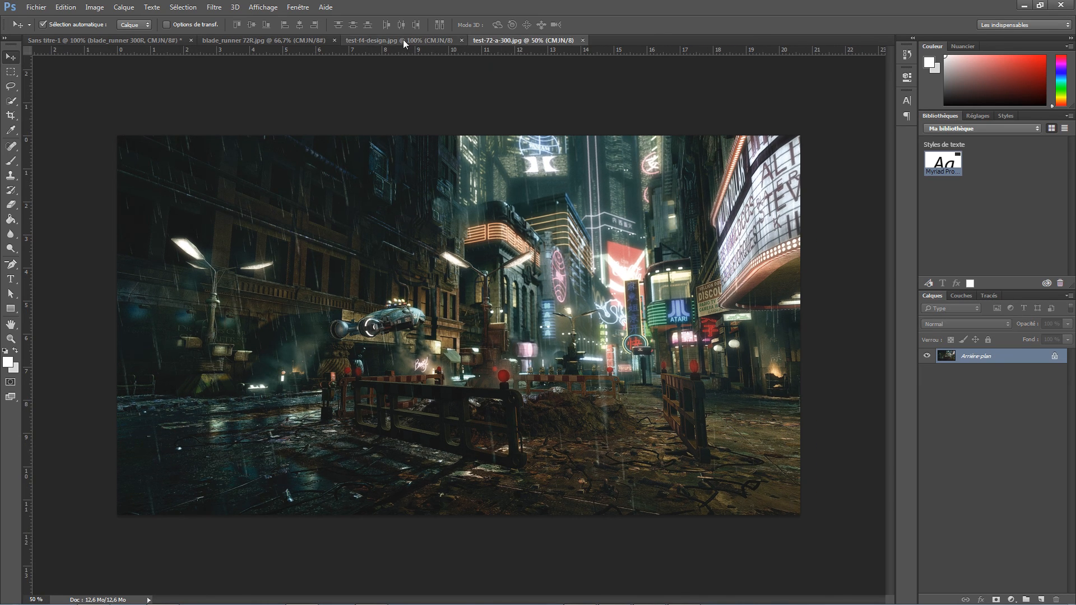
{"action": "left_click", "coordinate": [461, 40]}
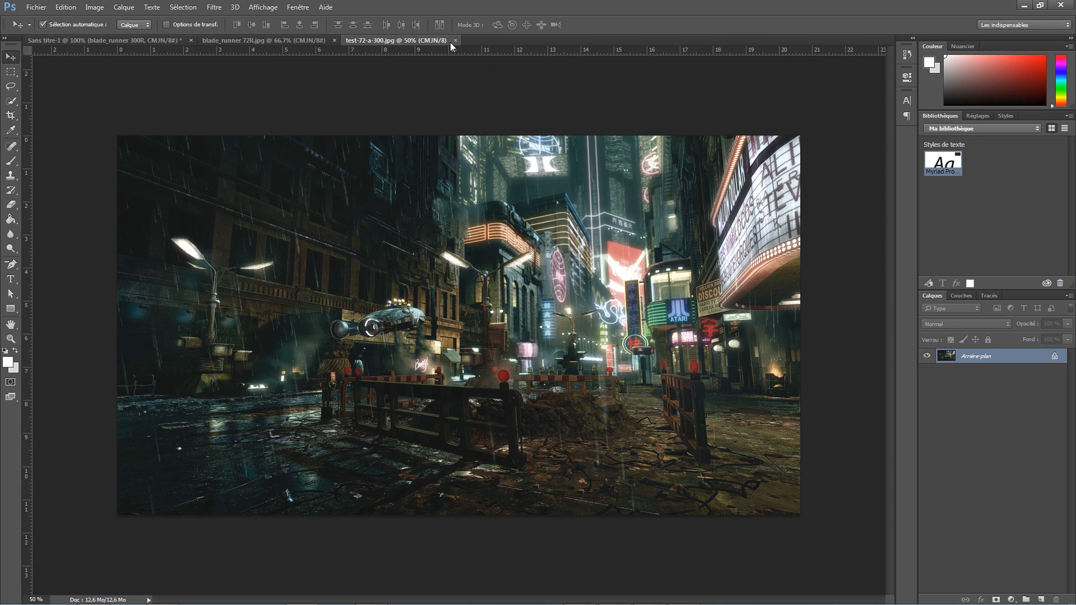
Open blade_runner 300R.jpg from the Windows Explorer folder as a separate document in Photoshop
{"action": "left_click", "coordinate": [280, 42]}
{"action": "left_click", "coordinate": [371, 39]}
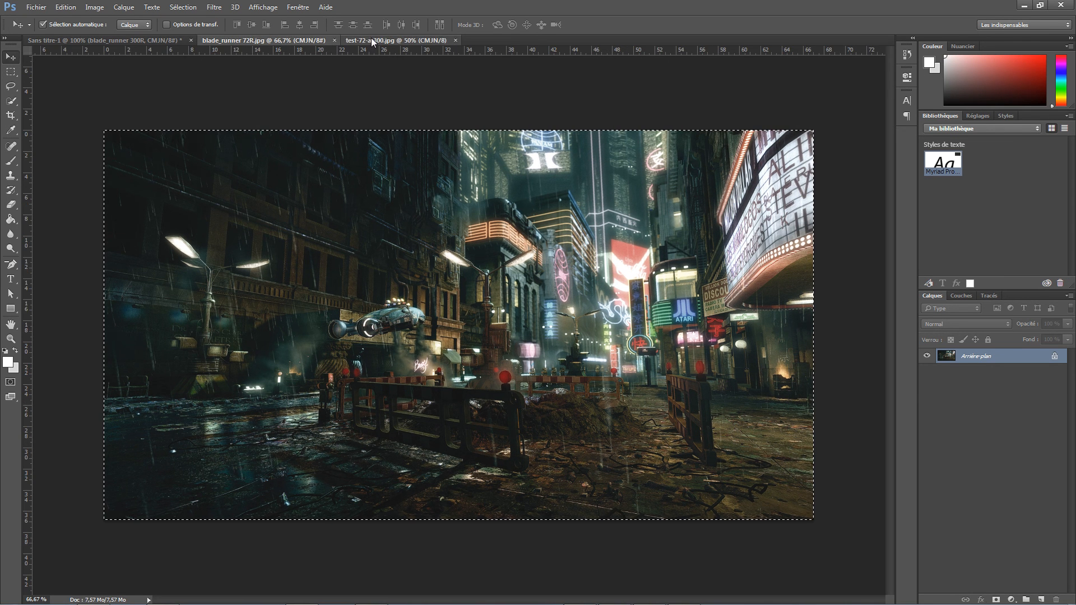
{"action": "left_click", "coordinate": [93, 594]}
{"action": "left_click", "coordinate": [370, 92]}
{"action": "left_click_drag", "start_coordinate": [370, 92], "coordinate": [481, 45]}
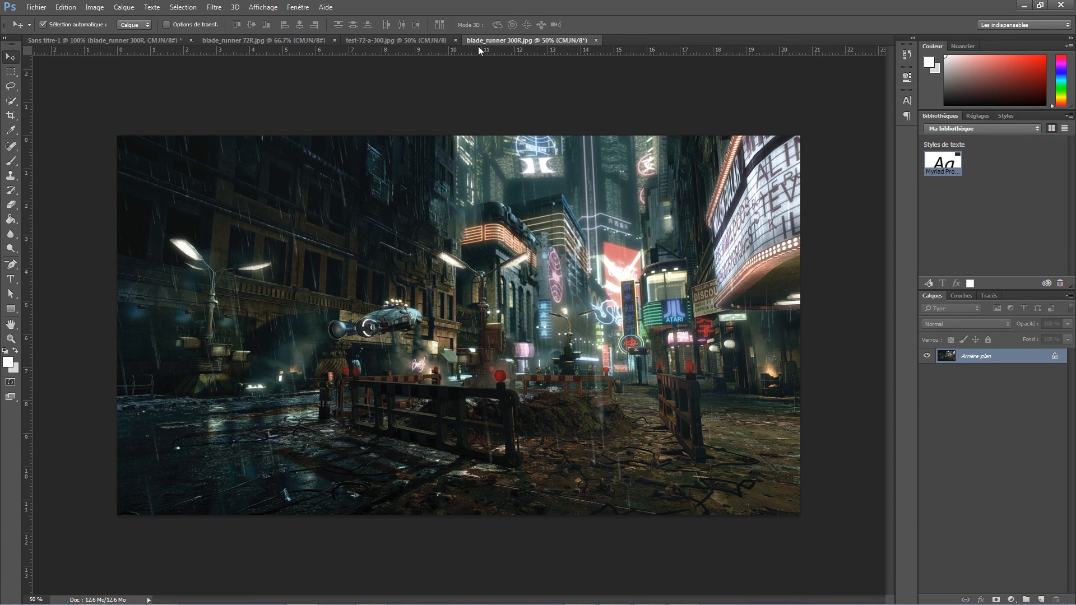
Deselect the selection in blade_runner 72R.jpg and display it, test-72-a-300.jpg and blade_runner 300R.jpg at 100% zoom
{"action": "left_click", "coordinate": [371, 39]}
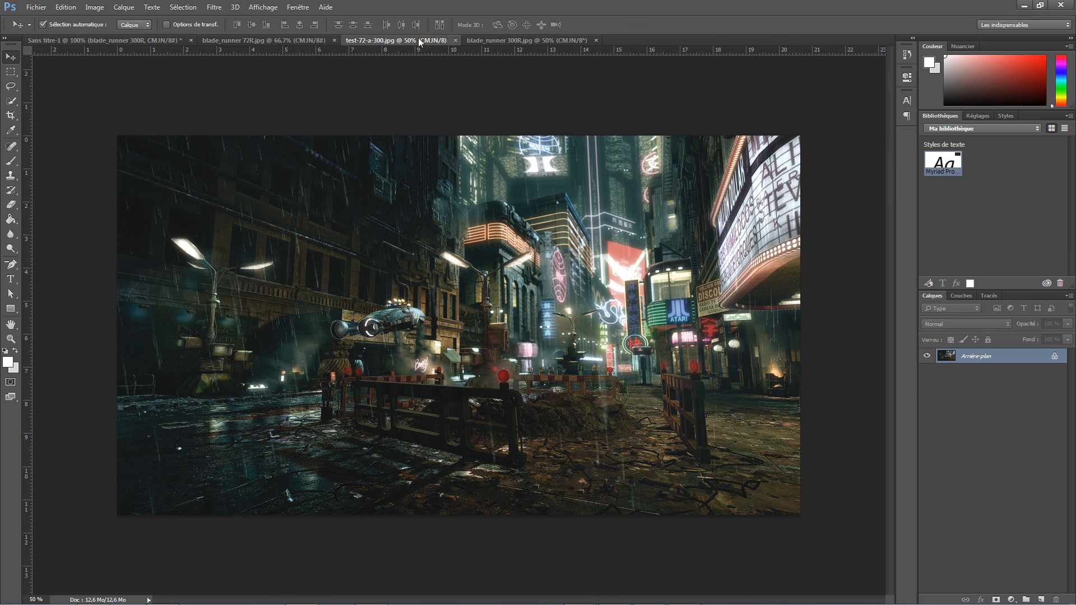
{"action": "left_click", "coordinate": [284, 41]}
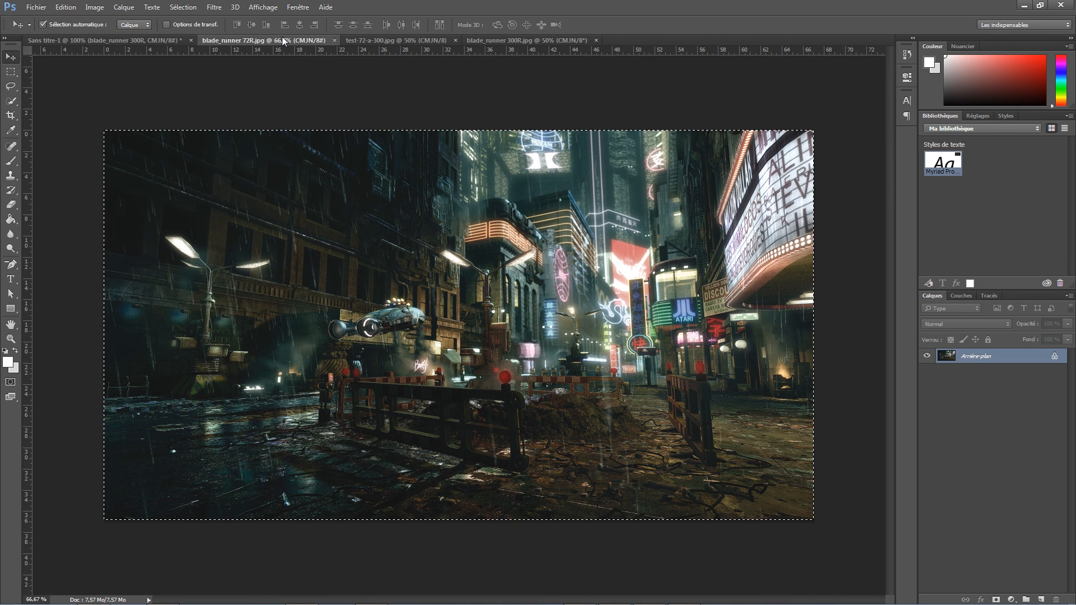
{"action": "left_click", "coordinate": [11, 72]}
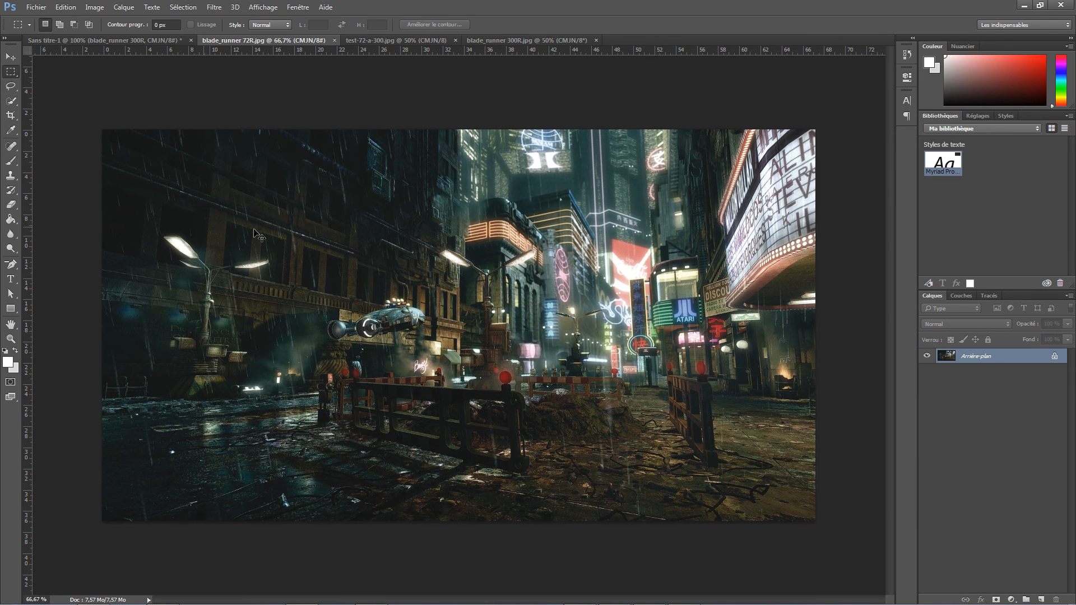
{"action": "key", "text": "ctrl+1"}
{"action": "left_click", "coordinate": [392, 41]}
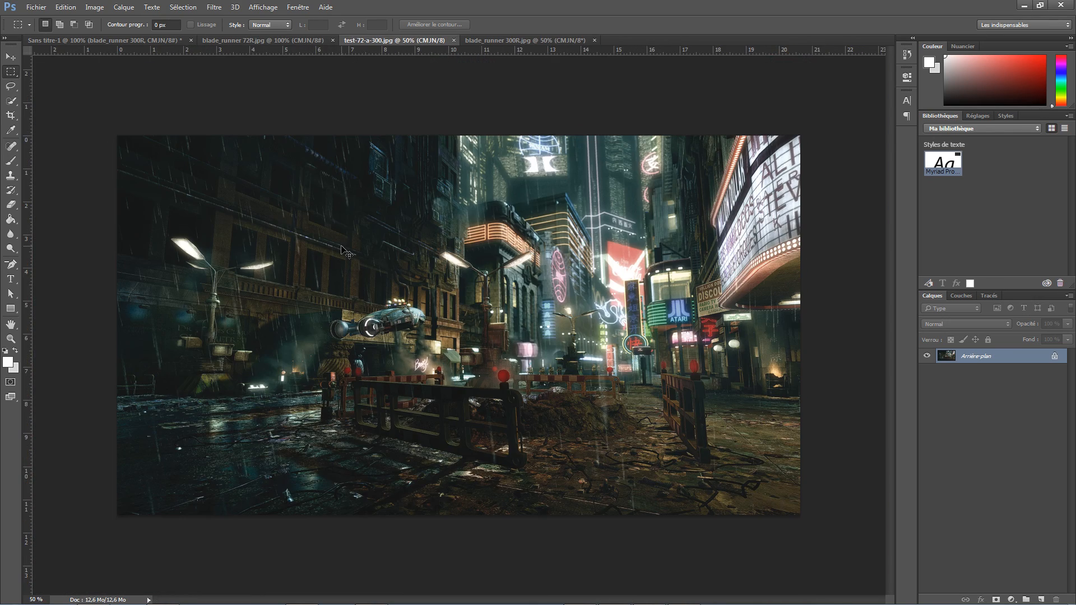
{"action": "key", "text": "ctrl+1"}
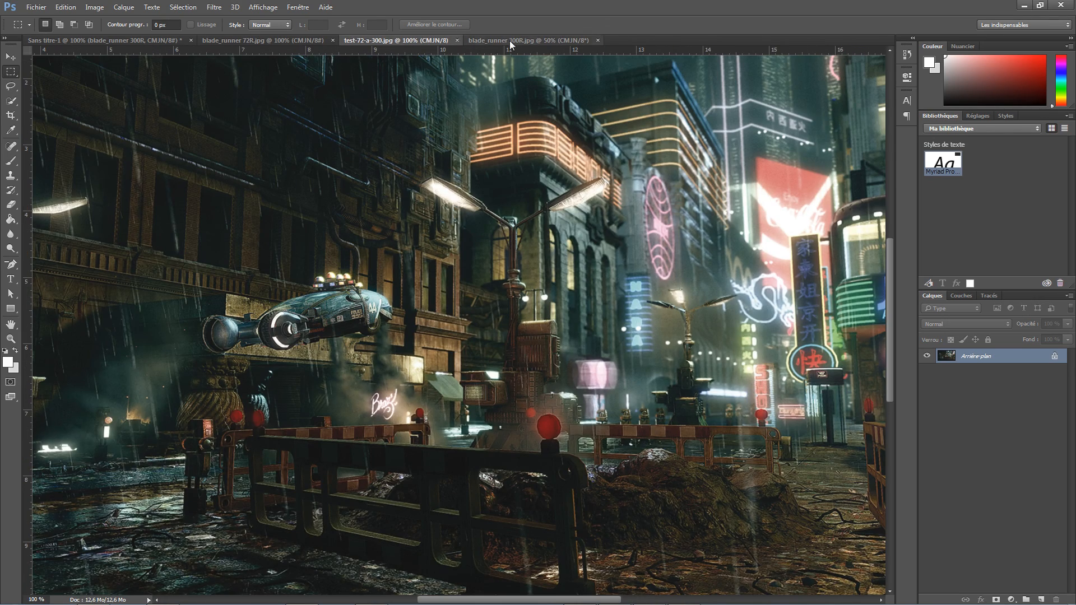
{"action": "left_click", "coordinate": [510, 40]}
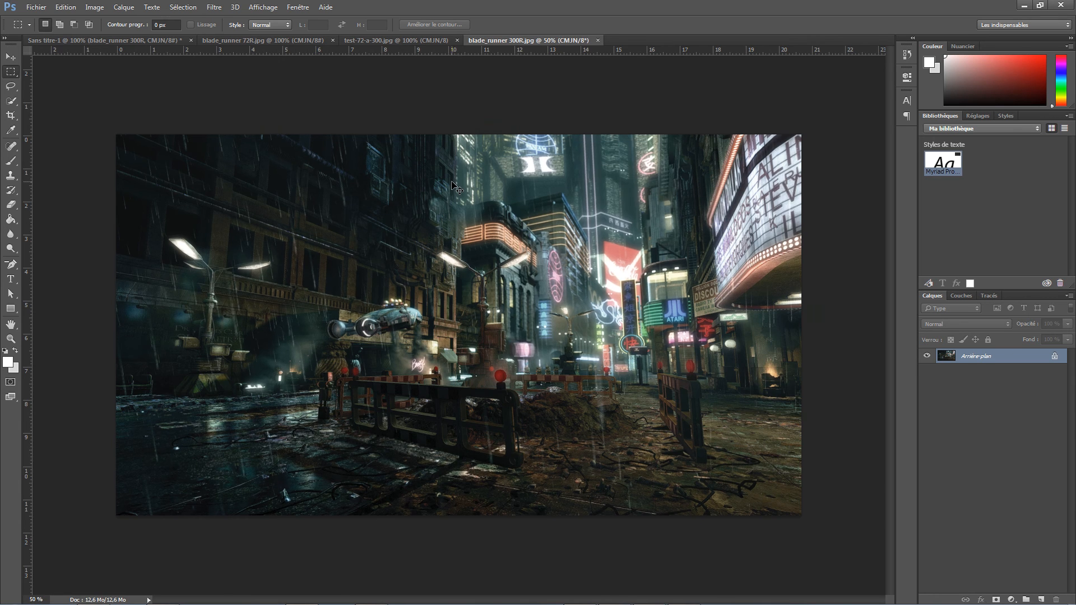
{"action": "key", "text": "ctrl+plus"}
{"action": "key", "text": "ctrl+plus"}
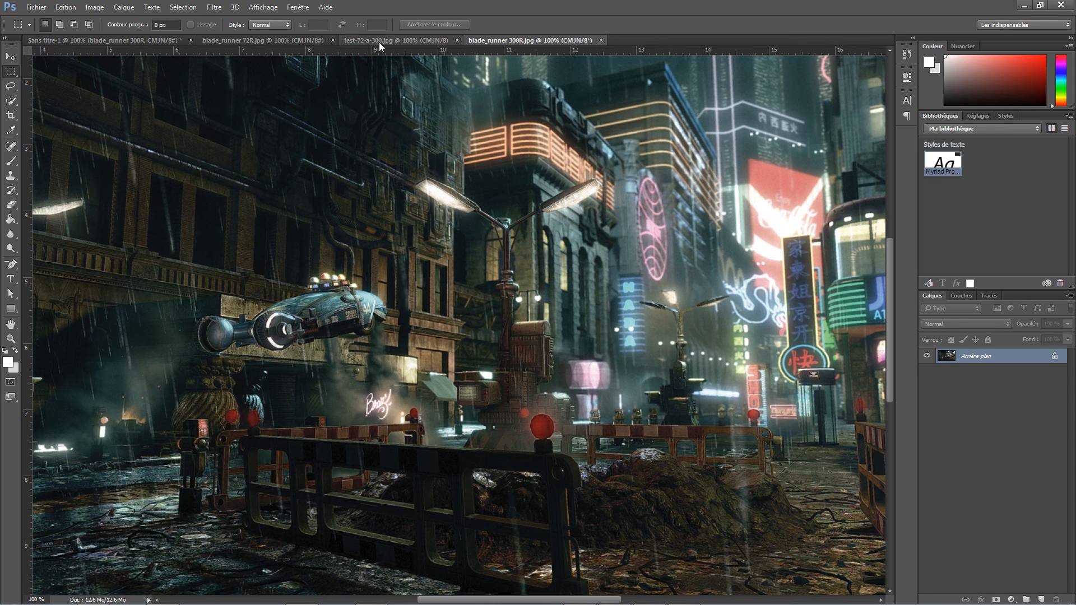
Compare the sharpness and detail of test-72-a-300.jpg with blade_runner 300R.jpg by alternating between them at 100%
{"action": "left_click", "coordinate": [439, 41]}
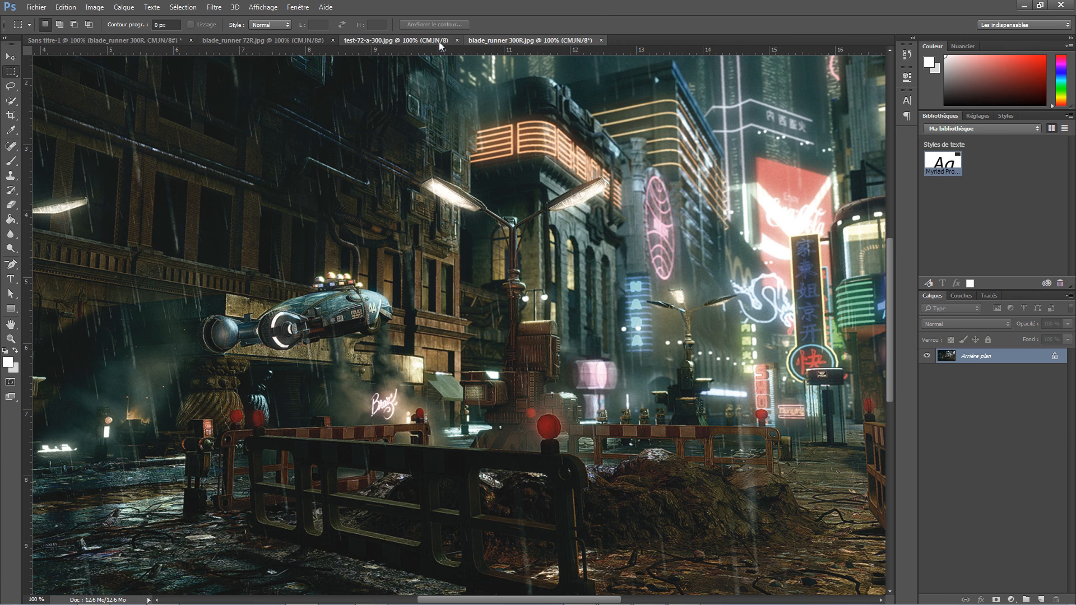
{"action": "left_click", "coordinate": [493, 42]}
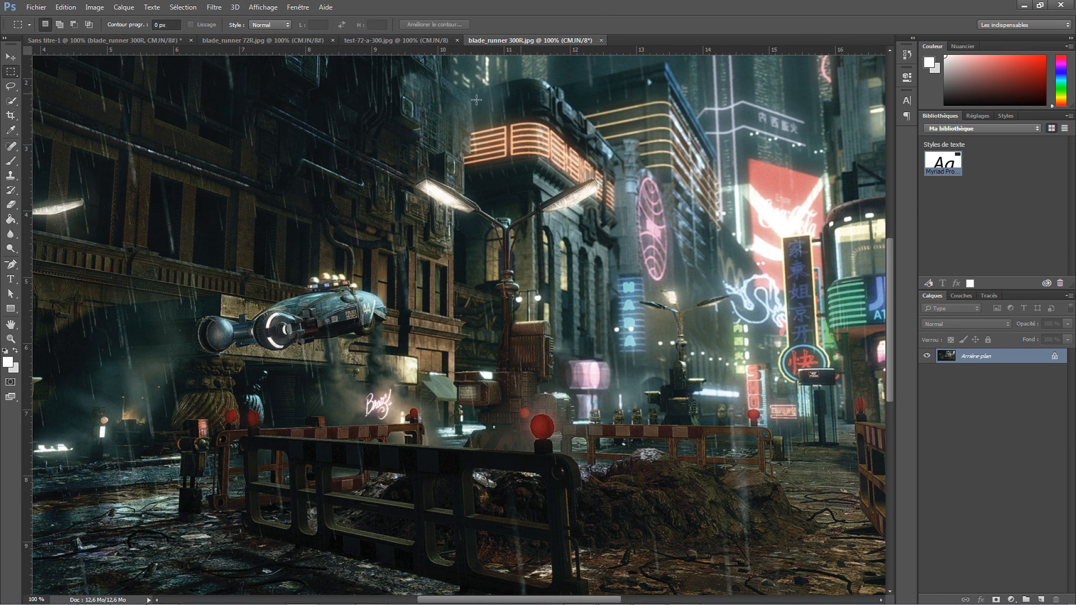
{"action": "left_click", "coordinate": [416, 35]}
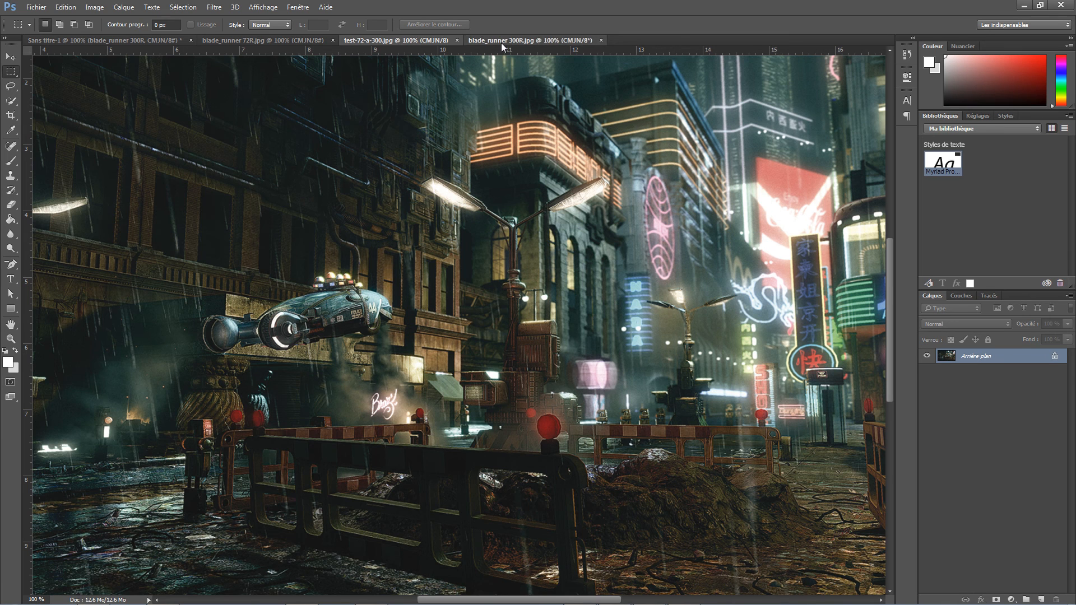
{"action": "left_click", "coordinate": [501, 43]}
{"action": "left_click", "coordinate": [412, 38]}
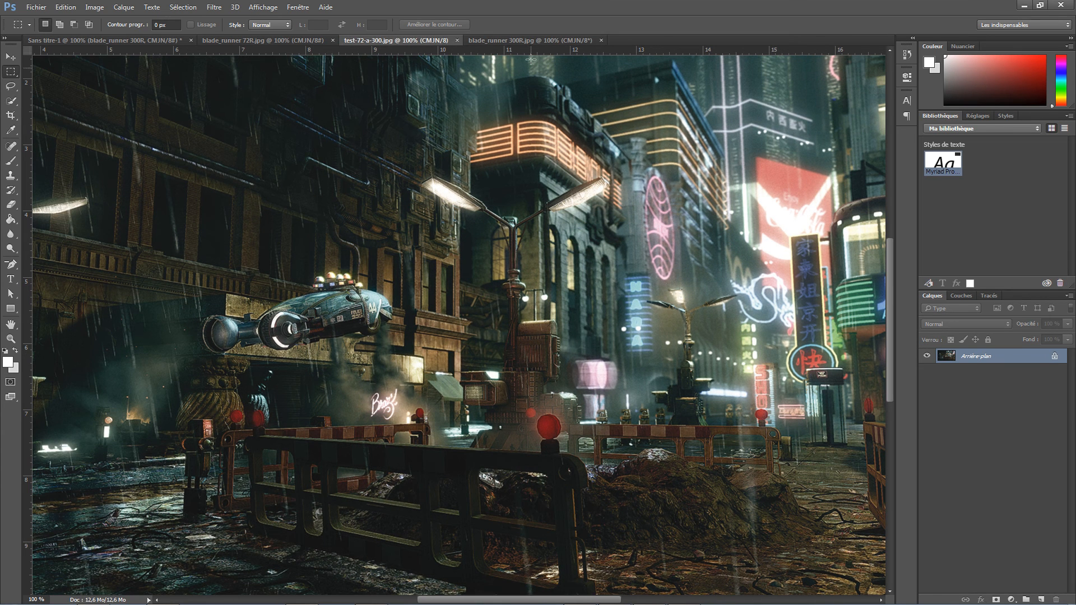
{"action": "left_click", "coordinate": [520, 39]}
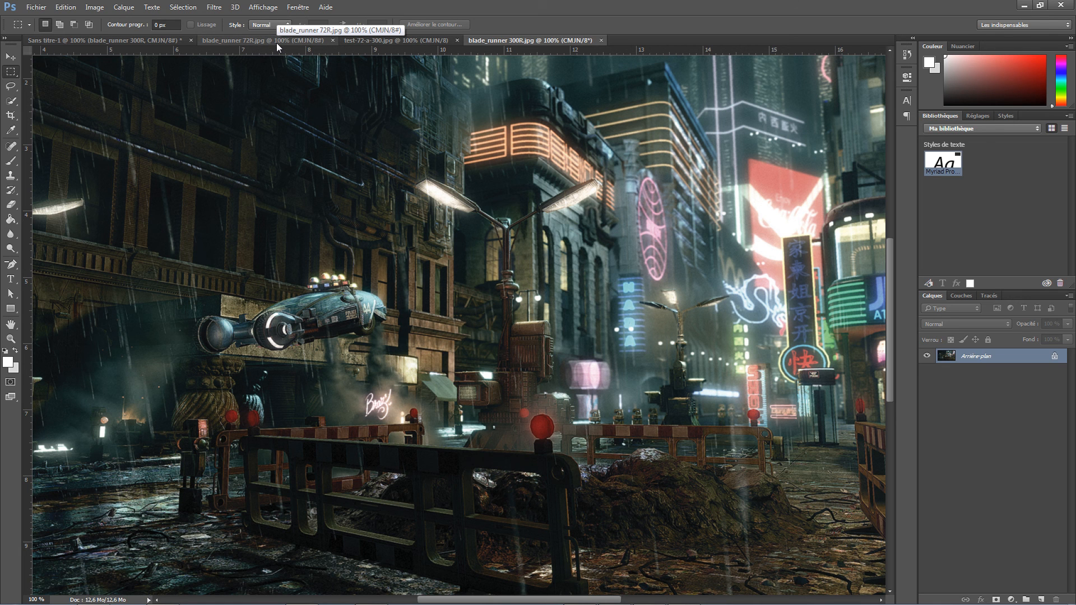
{"action": "left_click", "coordinate": [374, 39]}
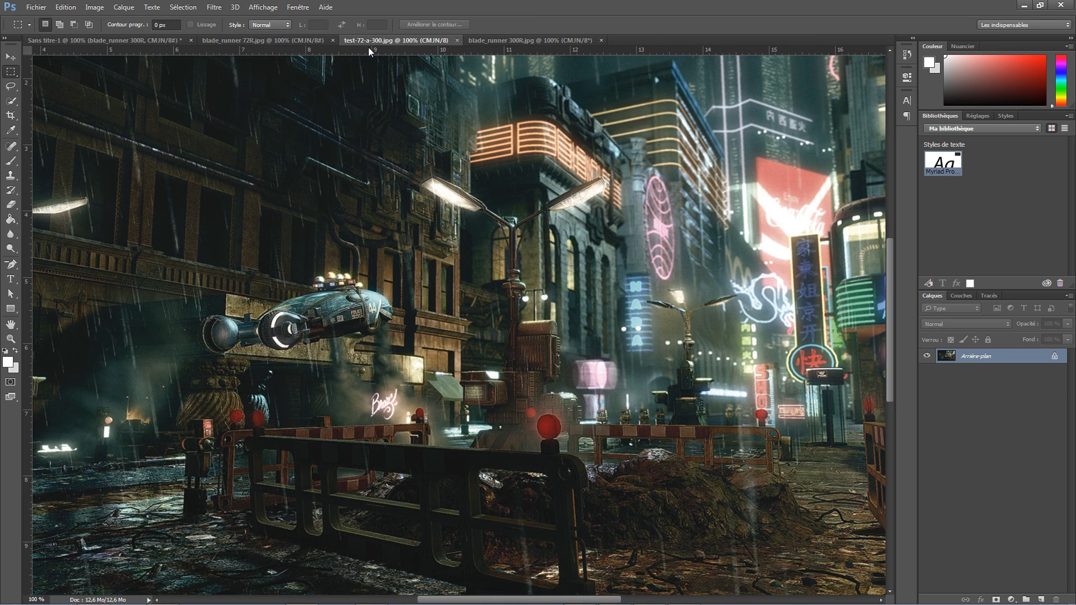
{"action": "left_click", "coordinate": [508, 38]}
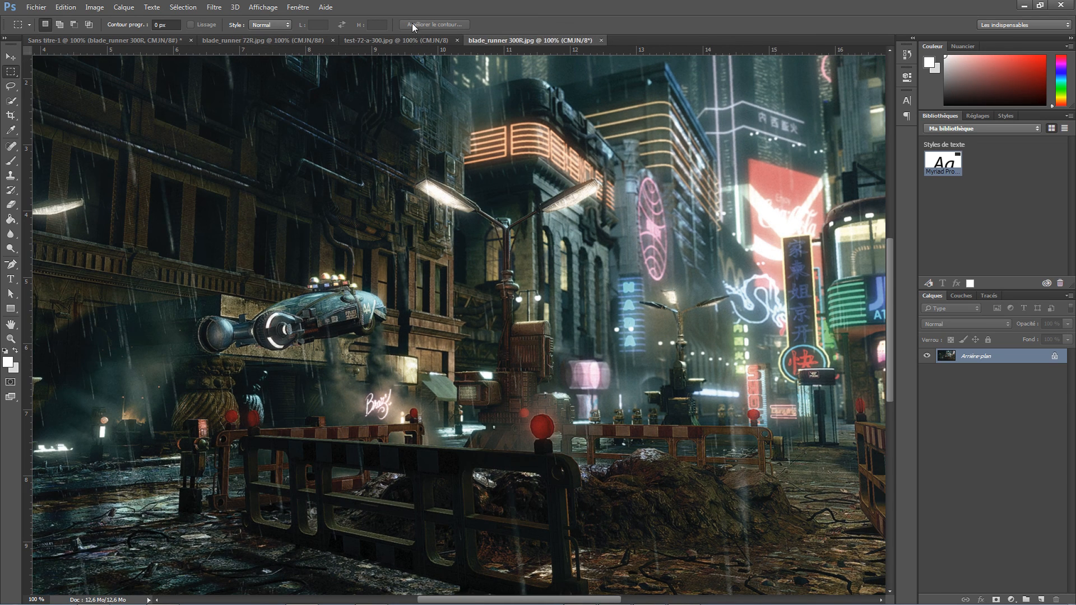
Compare blade_runner 72R.jpg at 100% with test-72-a-300.jpg, blade_runner 300R.jpg and the untitled document Sans titre-1
{"action": "left_click", "coordinate": [298, 38]}
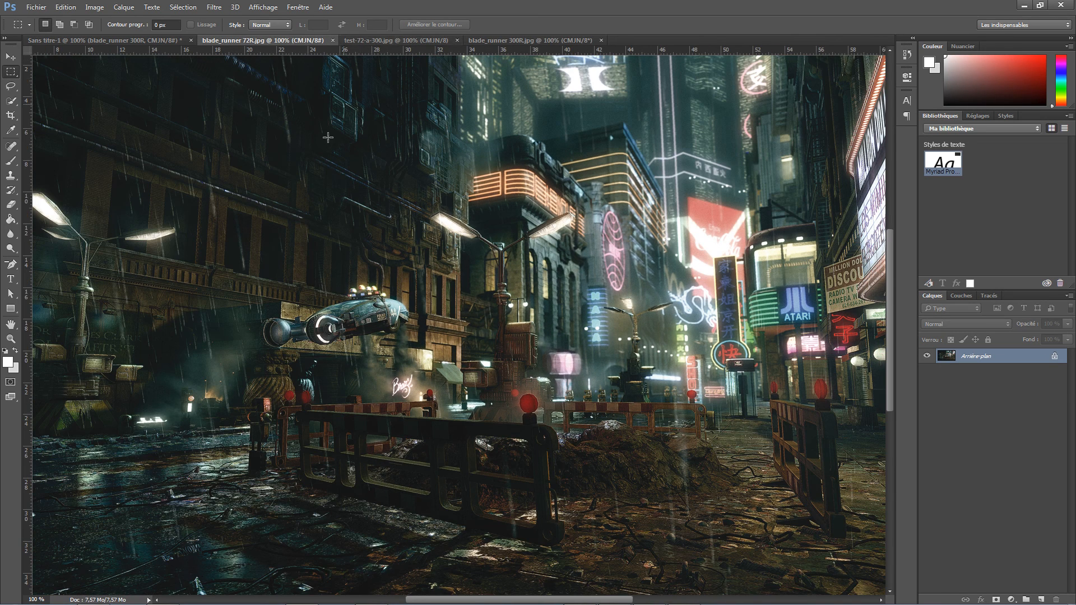
{"action": "left_click", "coordinate": [353, 42]}
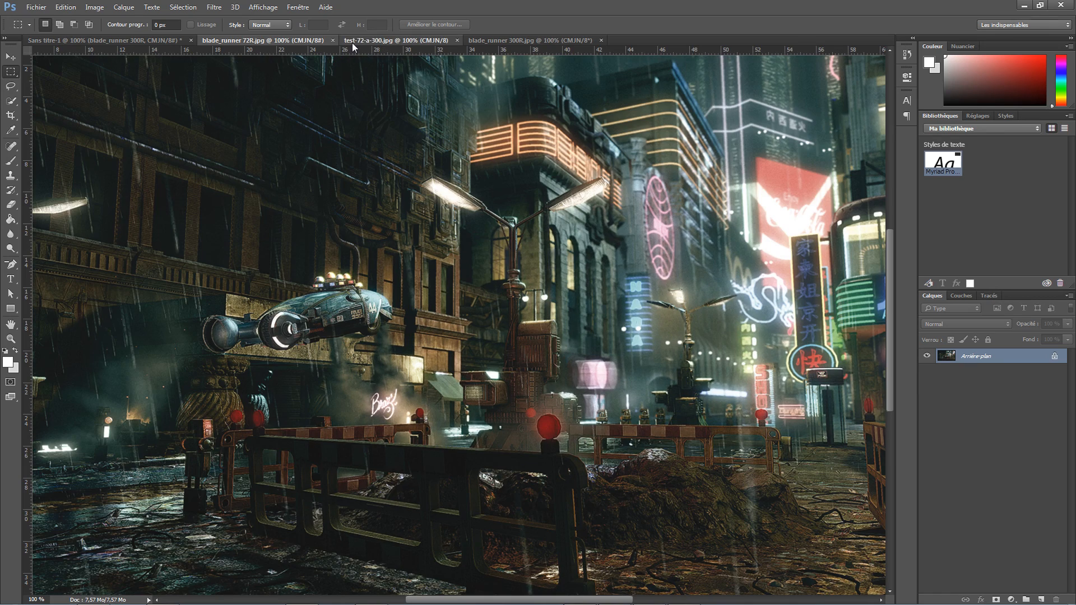
{"action": "left_click", "coordinate": [318, 44]}
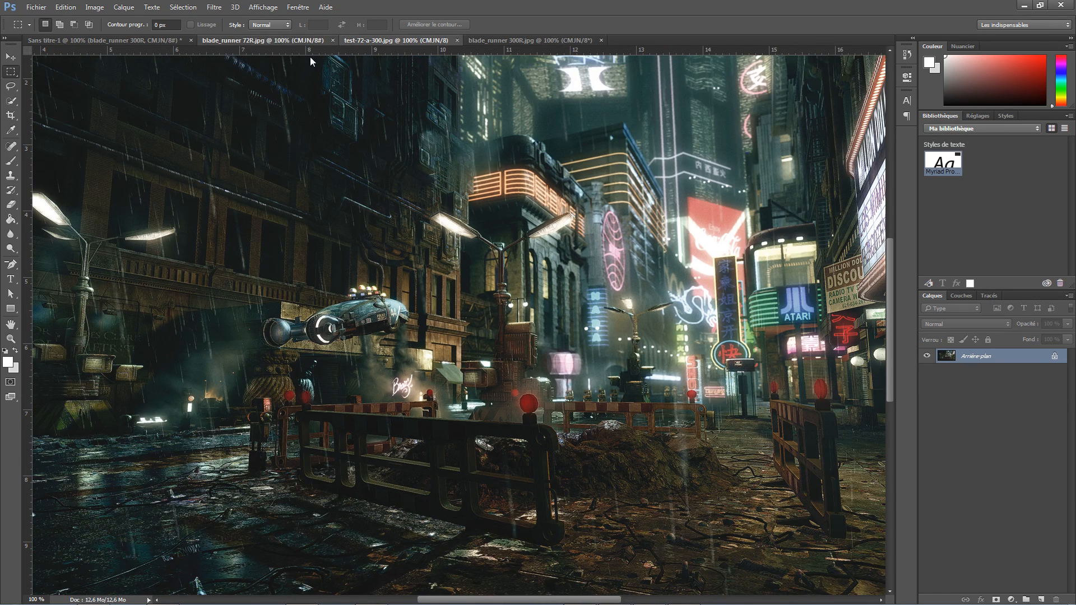
{"action": "left_click", "coordinate": [394, 41]}
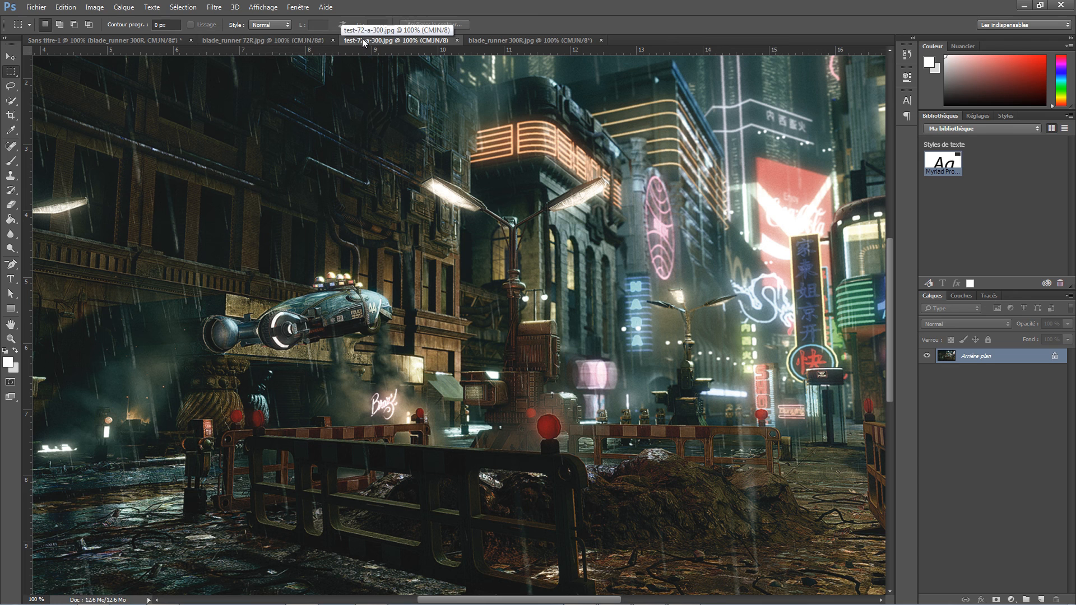
{"action": "left_click", "coordinate": [528, 42]}
{"action": "left_click", "coordinate": [431, 42]}
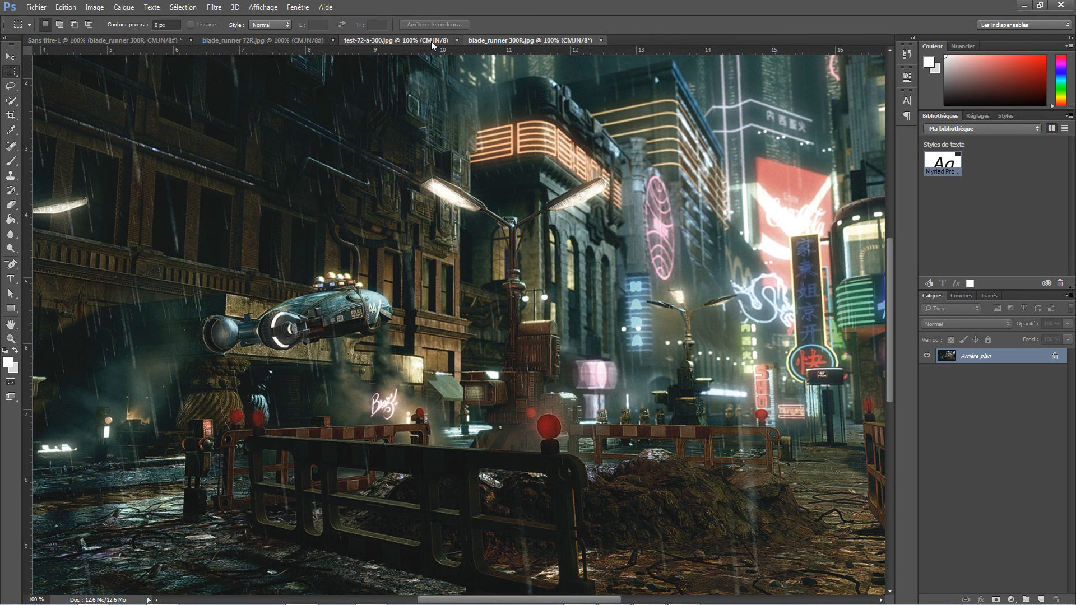
{"action": "left_click", "coordinate": [296, 40]}
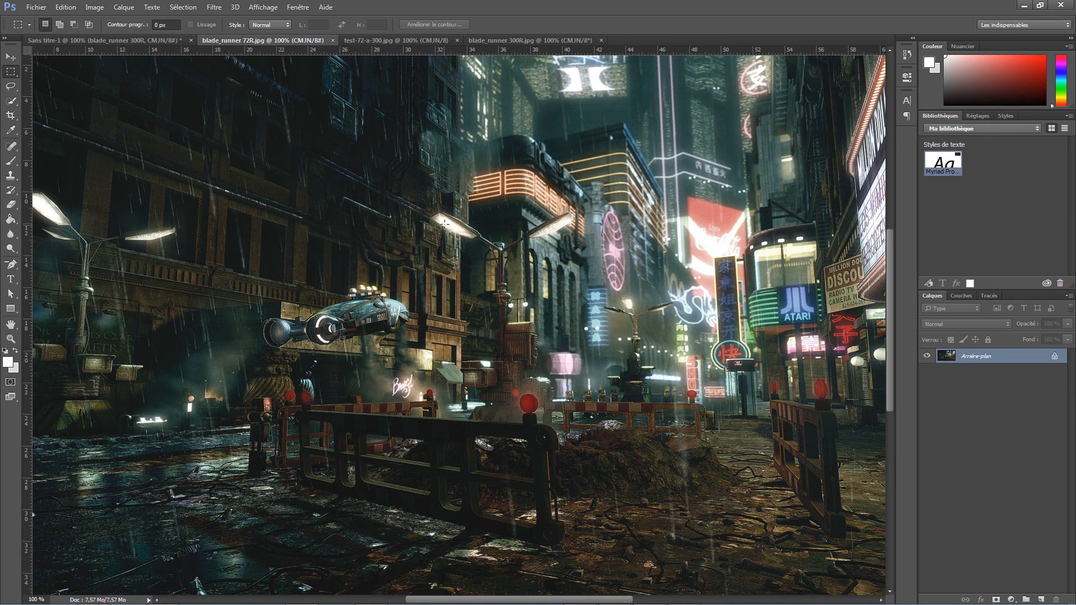
{"action": "left_click", "coordinate": [99, 41]}
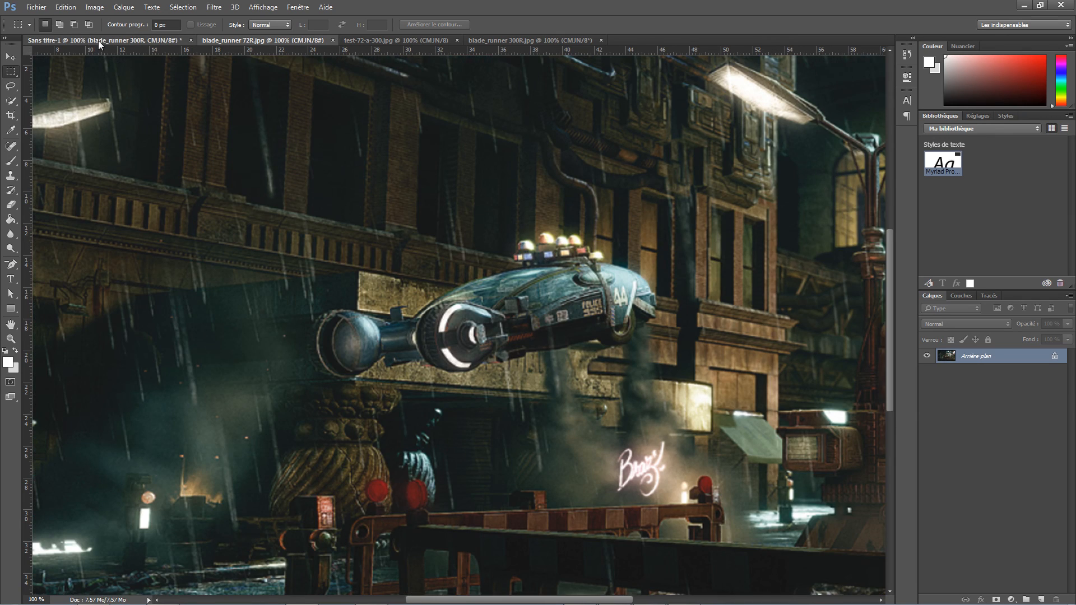
{"action": "left_click", "coordinate": [287, 40]}
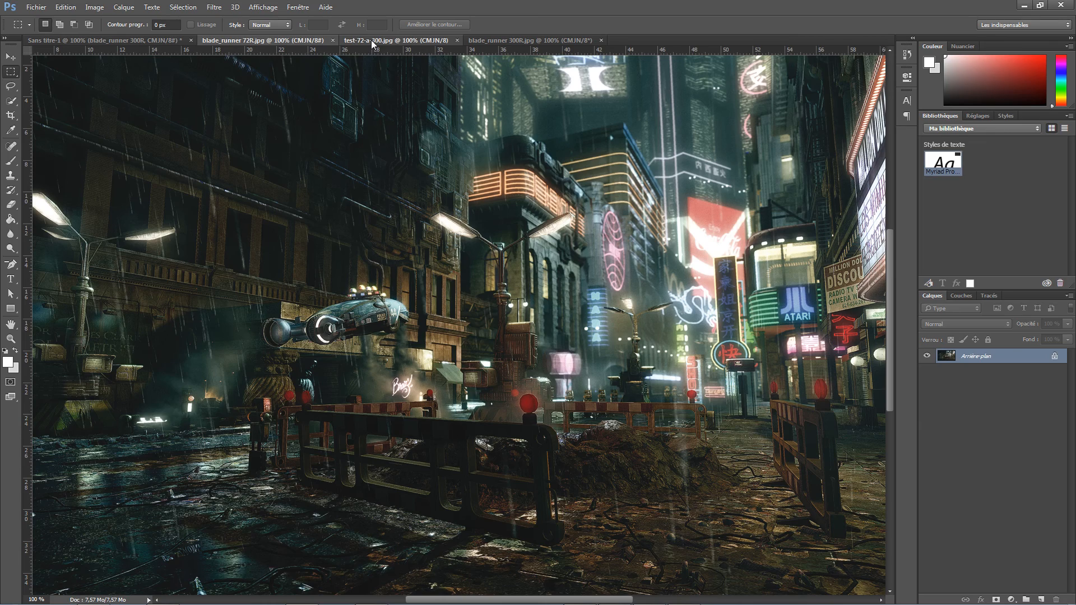
{"action": "left_click", "coordinate": [372, 42]}
{"action": "left_click", "coordinate": [269, 42]}
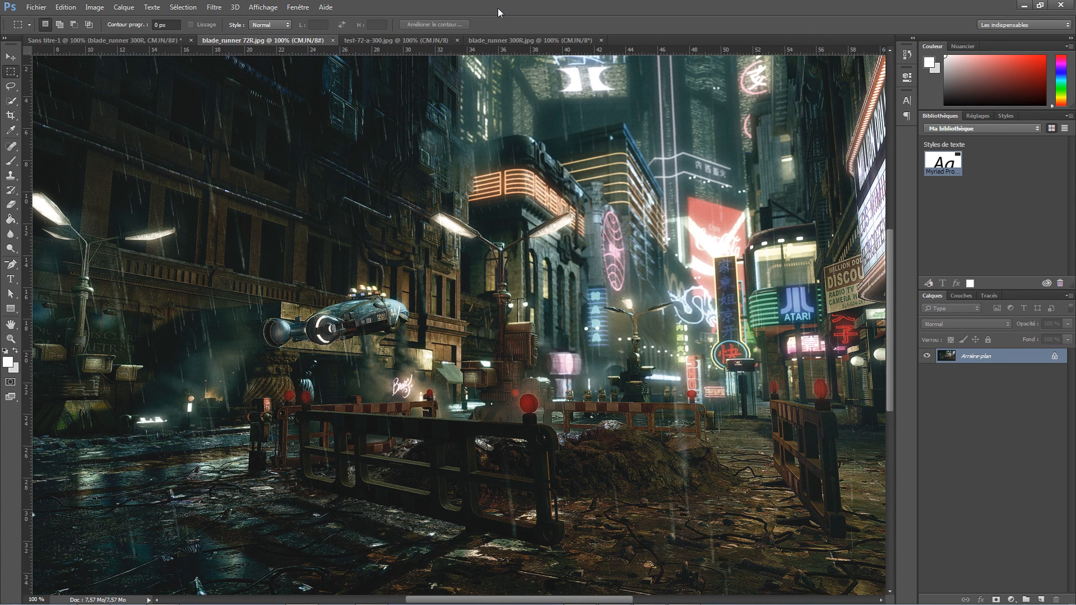
Compare test-72-a-300.jpg repeatedly with blade_runner 72R.jpg at 100% zoom, finishing on blade_runner 300R.jpg
{"action": "left_click", "coordinate": [442, 39]}
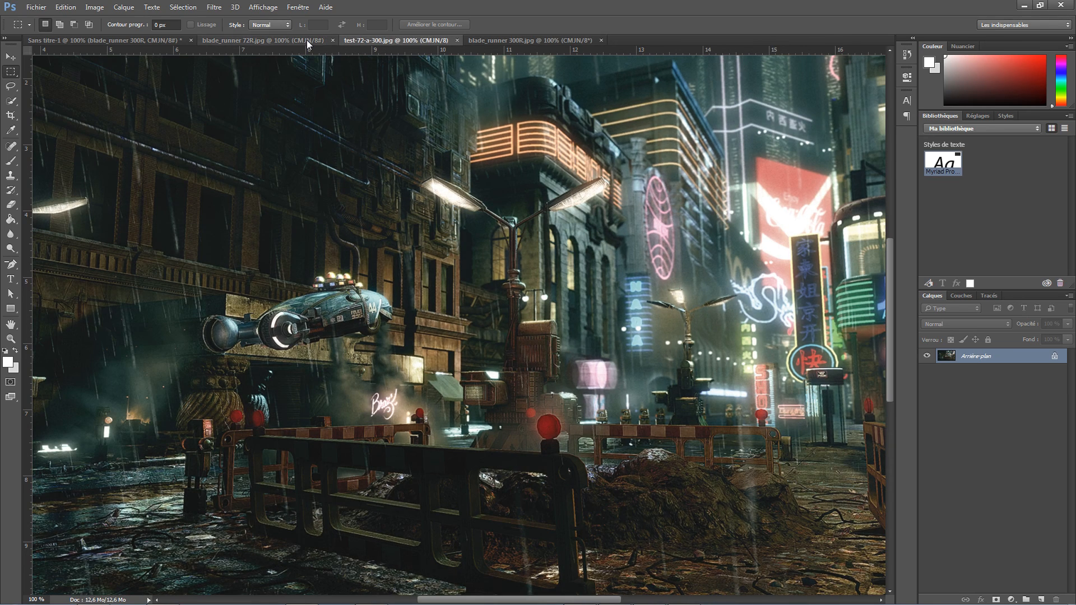
{"action": "left_click", "coordinate": [307, 39]}
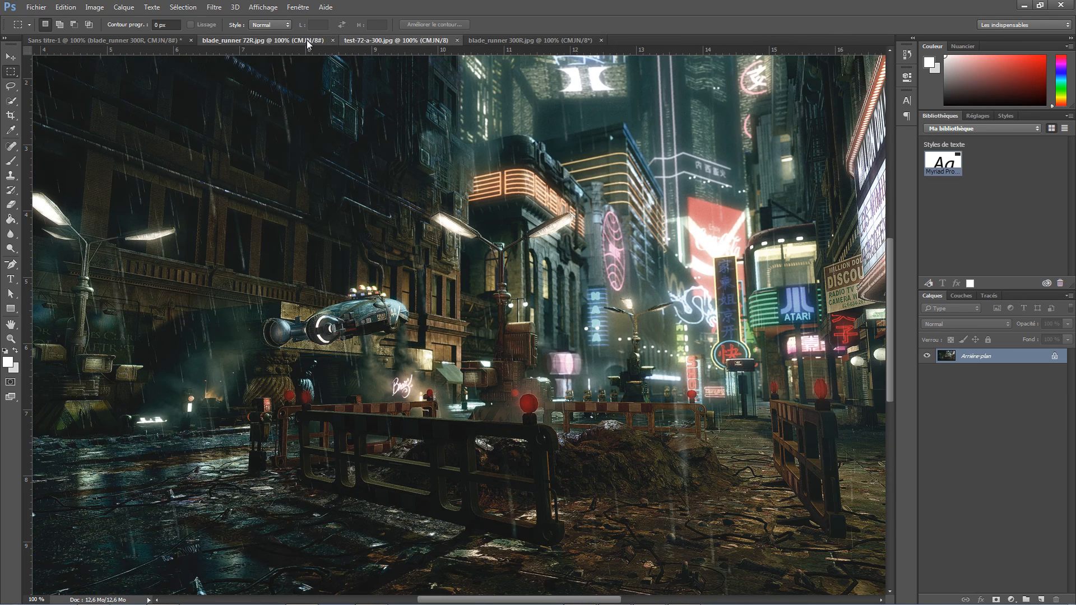
{"action": "left_click", "coordinate": [386, 42]}
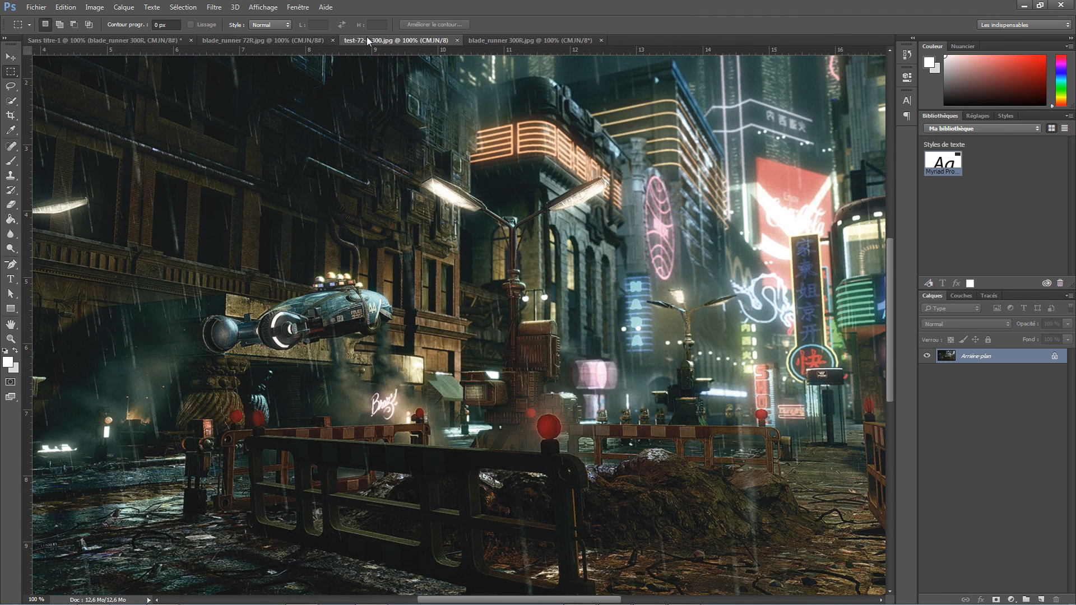
{"action": "left_click", "coordinate": [293, 42]}
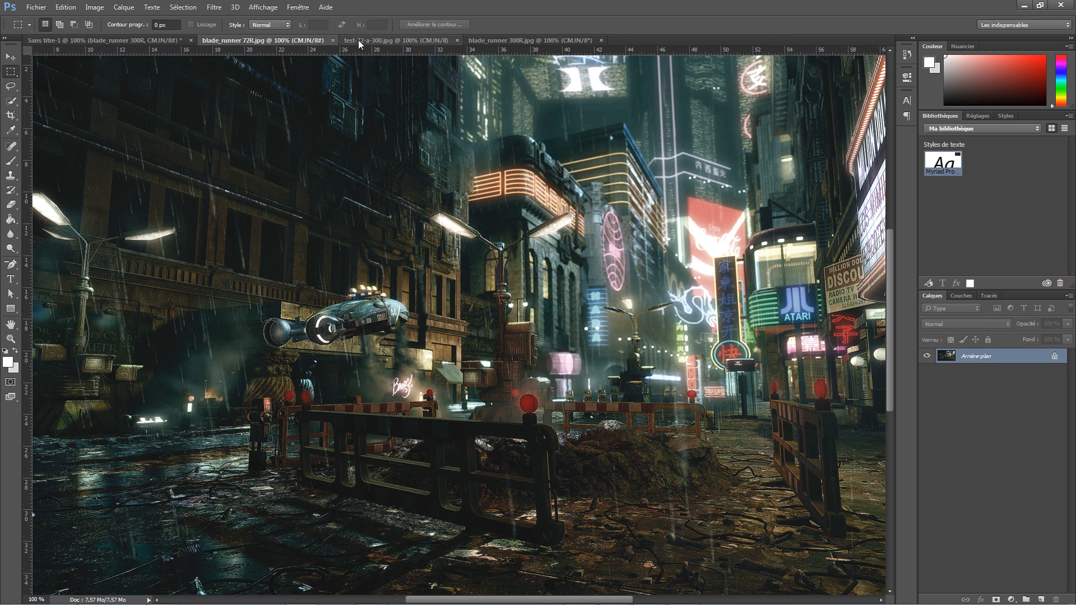
{"action": "left_click", "coordinate": [503, 41]}
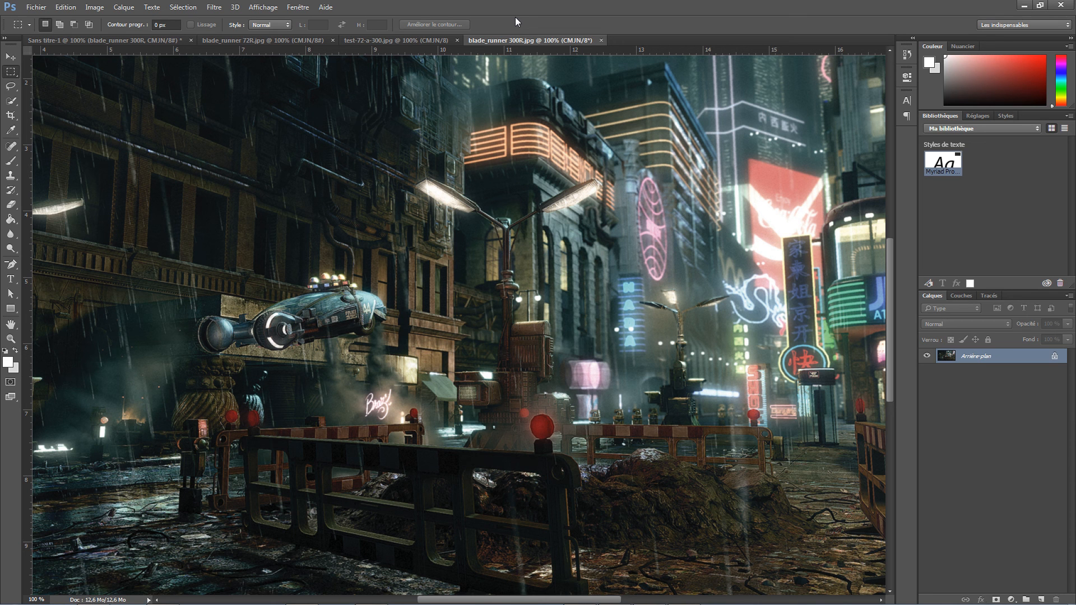
{"action": "left_click", "coordinate": [685, 592]}
{"action": "left_click", "coordinate": [1000, 594]}
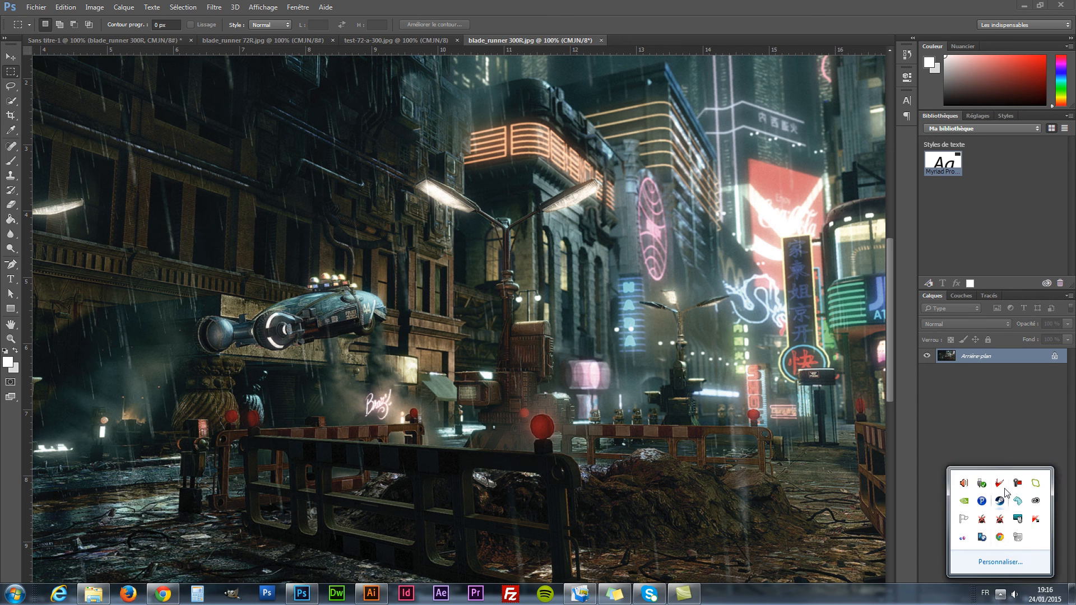